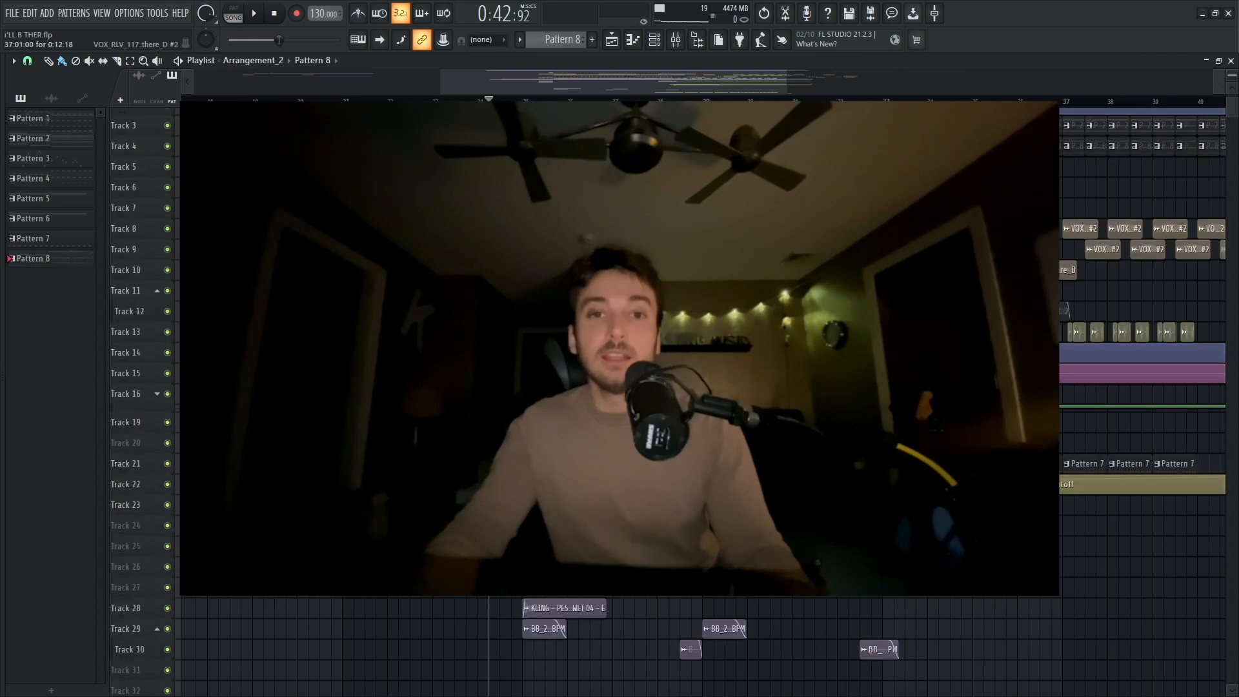
# Play the arrangement from about bar 25 and compare it with the vocal hook on Track 8 muted and unmuted.
pyautogui.scroll(2, 641, 283)
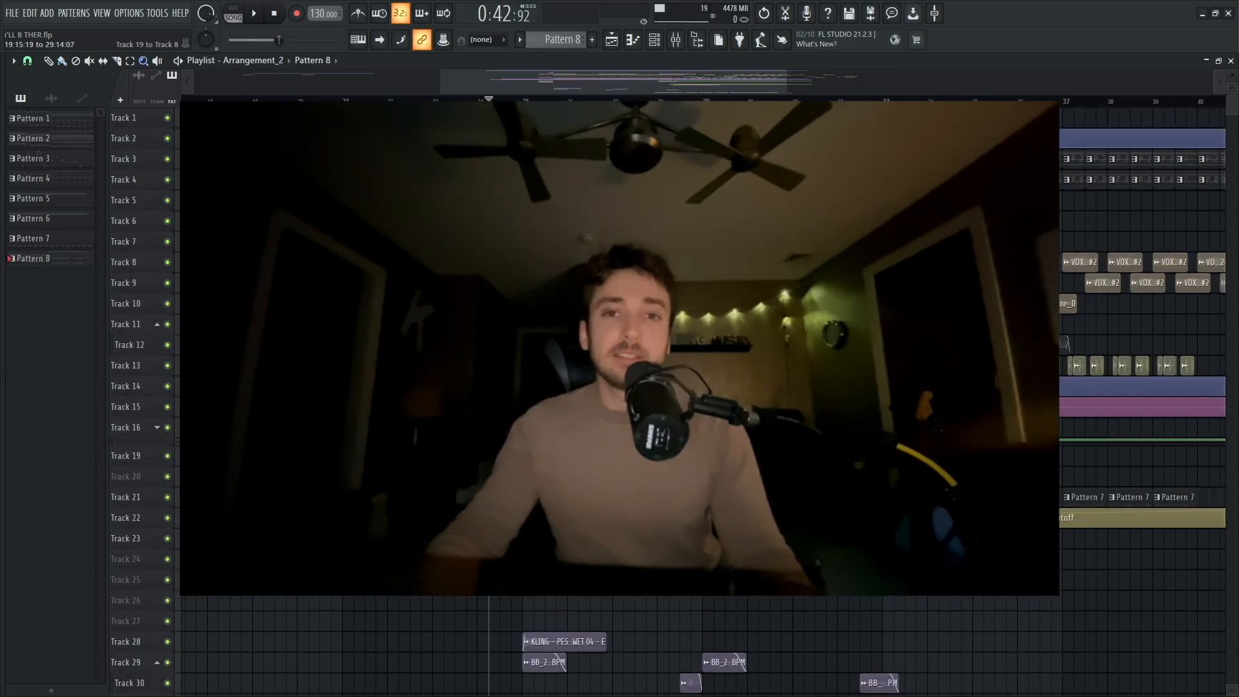
pyautogui.moveTo(743, 456); pyautogui.dragTo(299, 262)
pyautogui.keyDown('ctrl'); pyautogui.rightClick(339, 262); pyautogui.keyUp('ctrl')
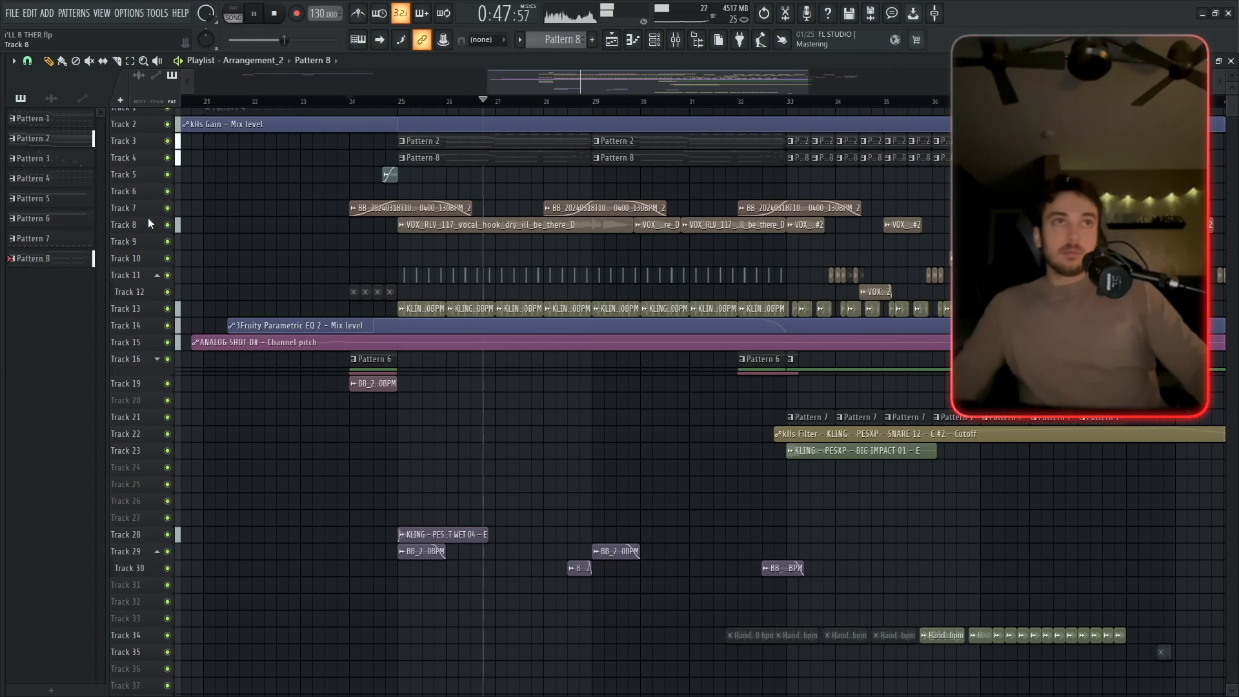
pyautogui.click(167, 225)
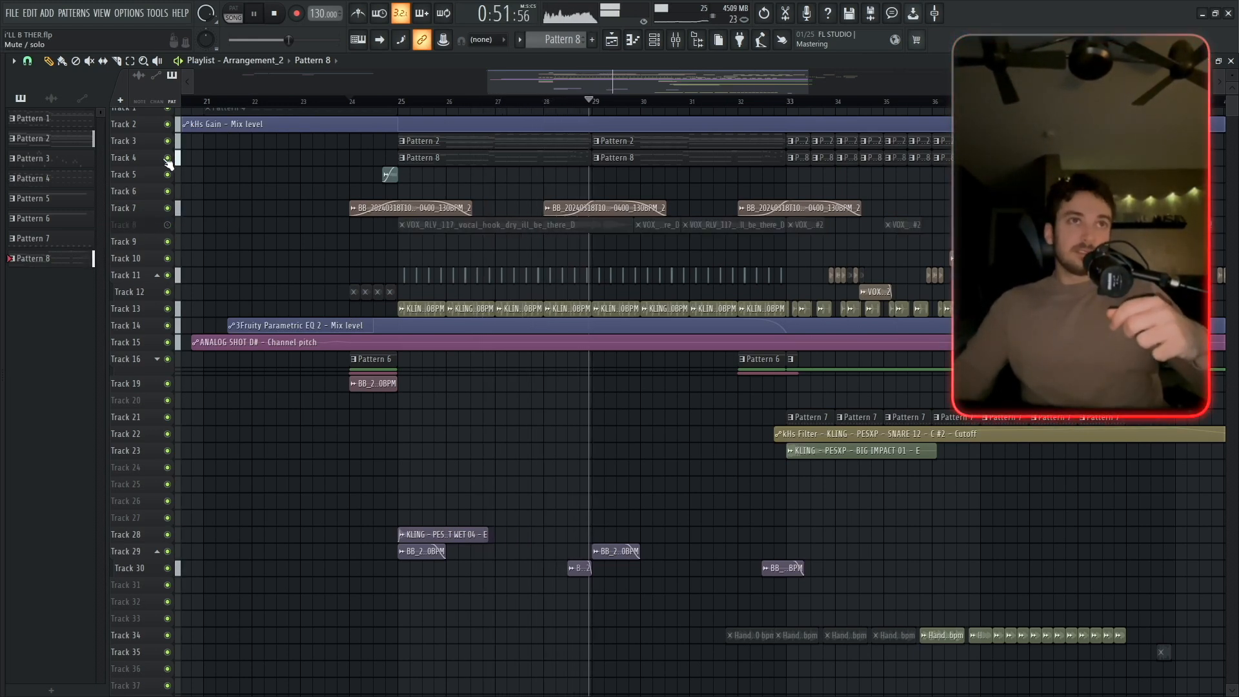
pyautogui.click(167, 225)
# Look over the drop's lower and upper tracks, solo Track 4, and move the playhead to bar 31.
pyautogui.scroll(-5, 688, 285)
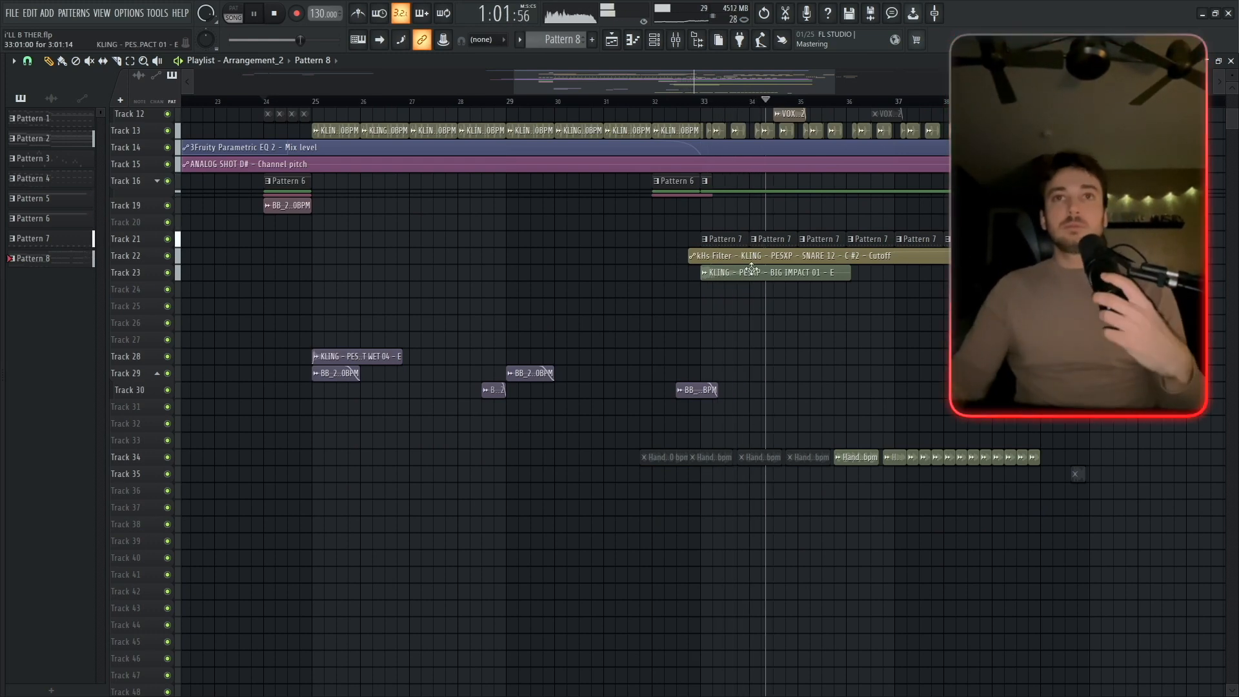
pyautogui.scroll(5, 730, 274)
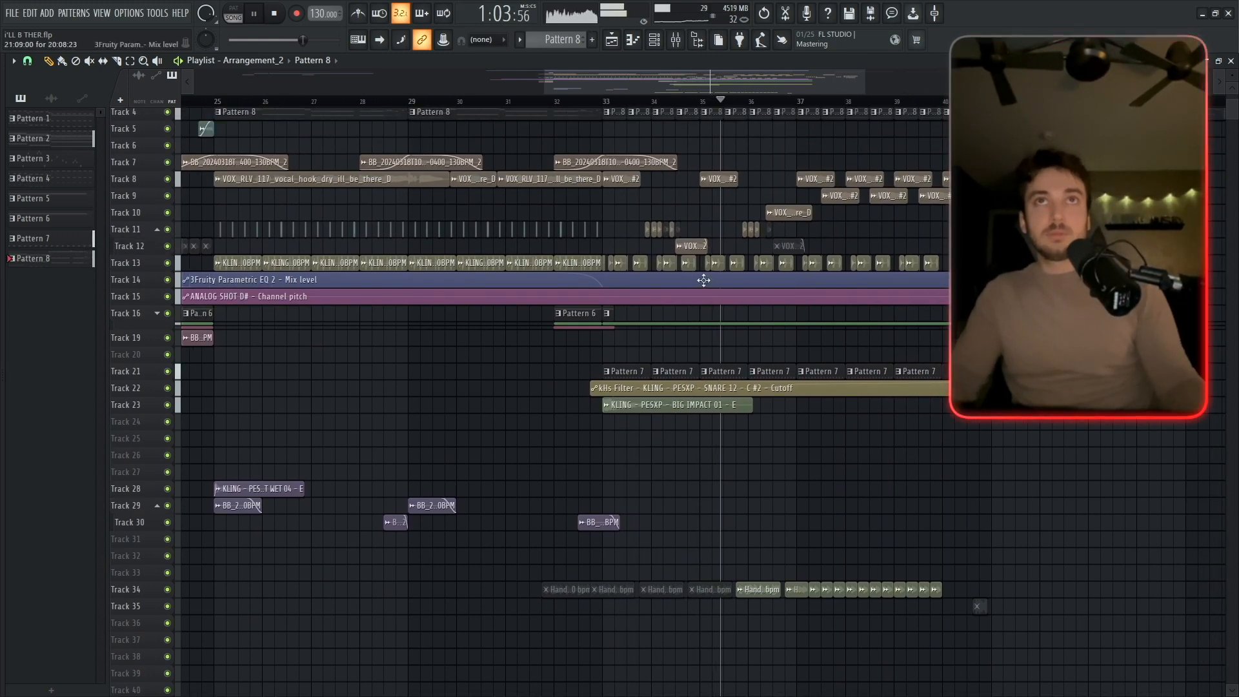
pyautogui.moveTo(704, 280); pyautogui.dragTo(666, 379)
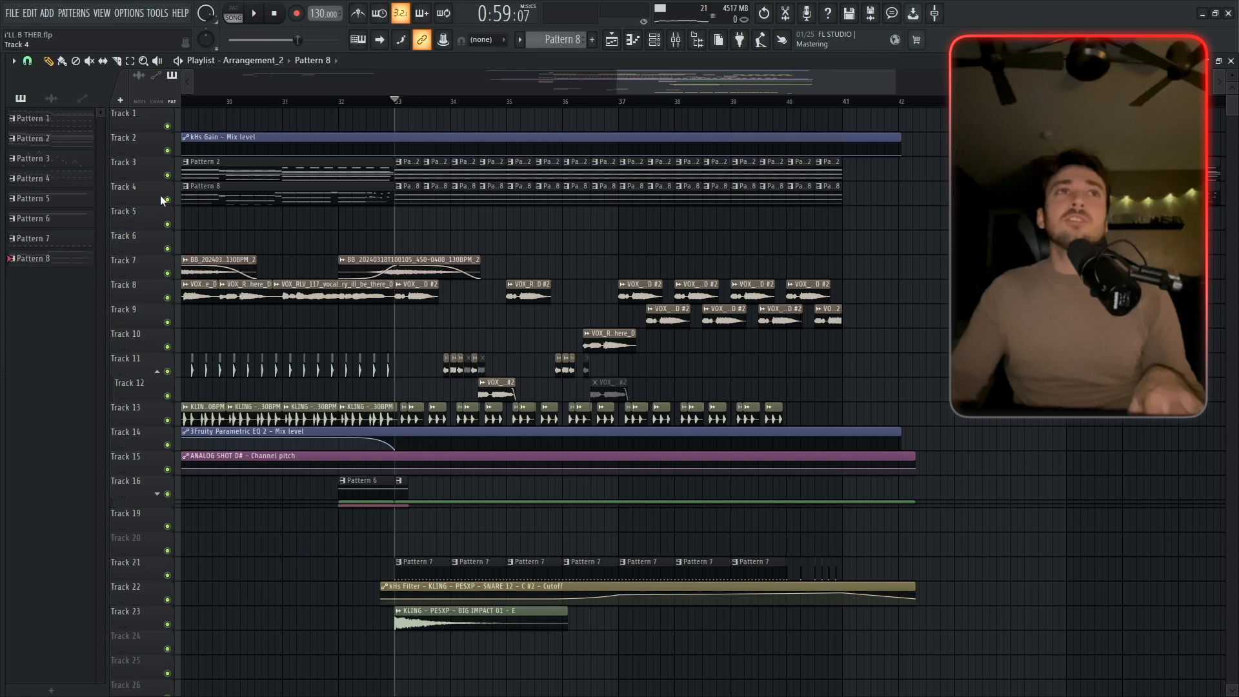
pyautogui.rightClick(167, 198)
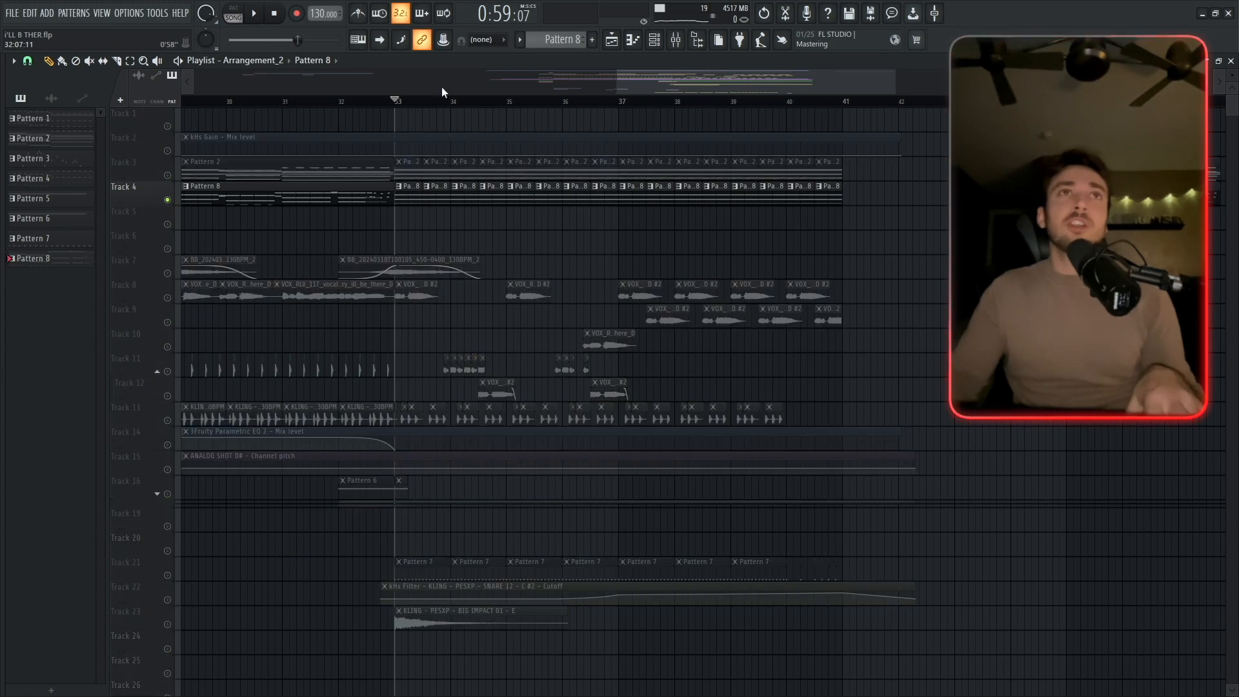
pyautogui.moveTo(423, 102); pyautogui.dragTo(482, 104)
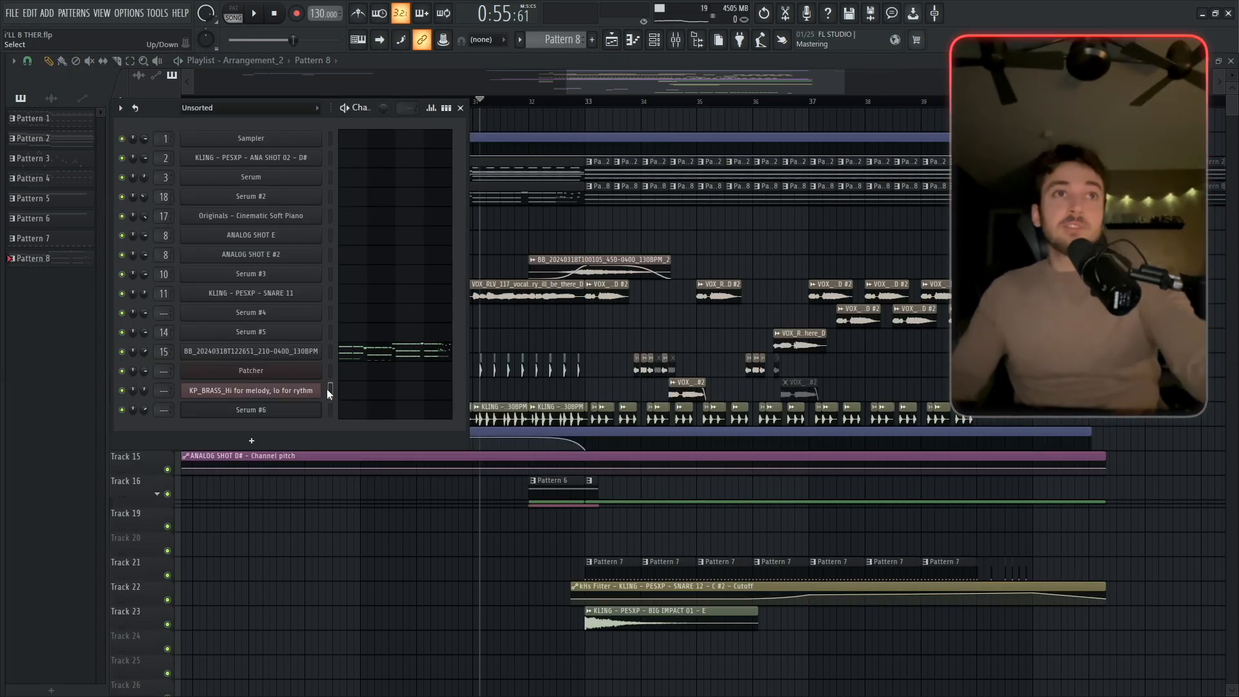
# Open the KP_BRASS_Hi for melody, lo for rythm patch, enlarge it, and lower Width fully among its surface controls.
pyautogui.click(310, 391)
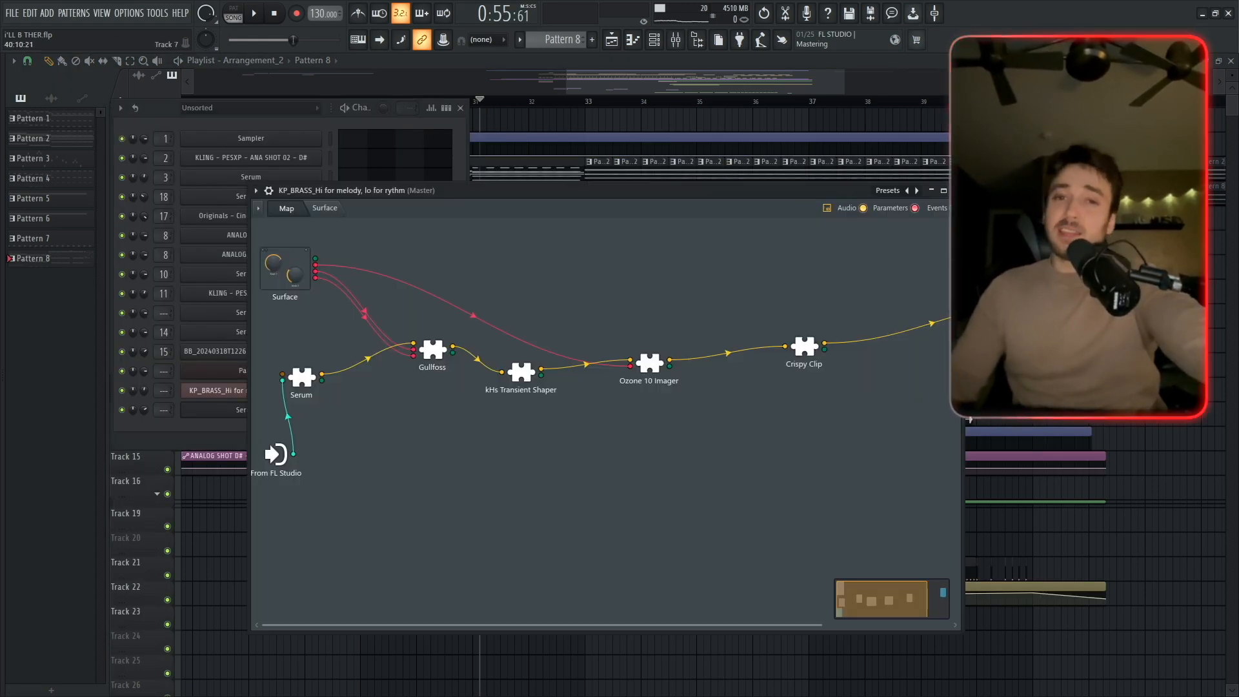
pyautogui.moveTo(987, 639); pyautogui.dragTo(1144, 596)
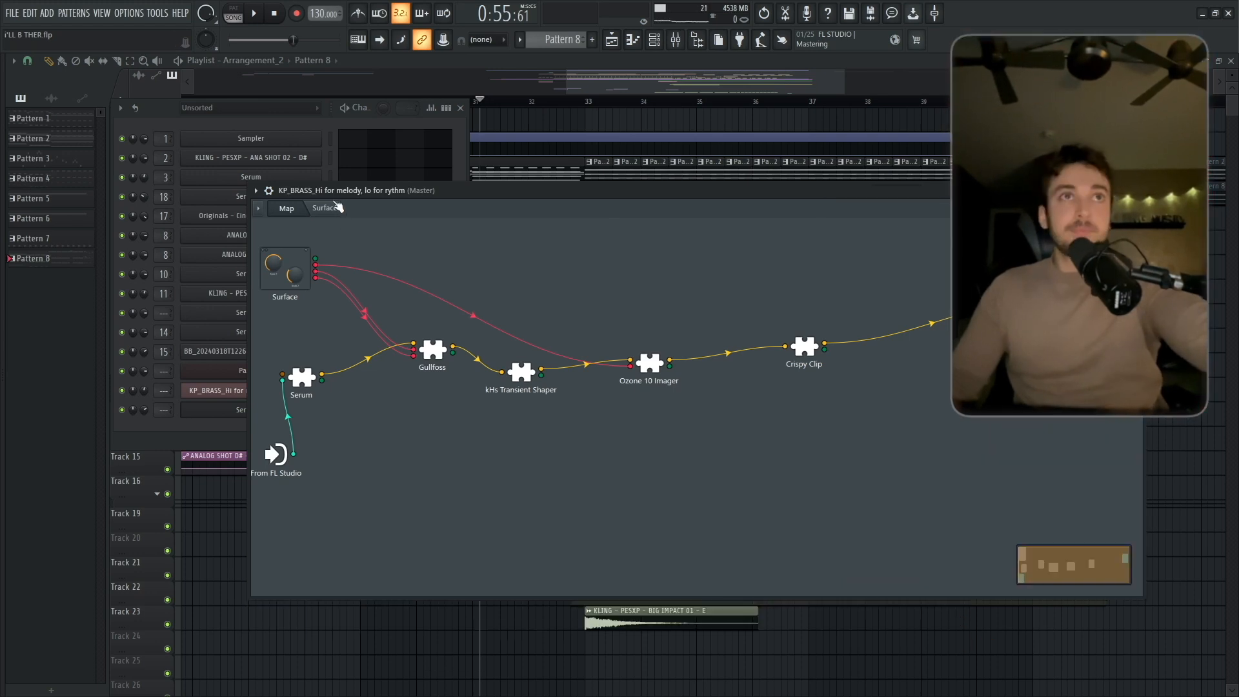
pyautogui.click(324, 208)
pyautogui.moveTo(368, 191); pyautogui.dragTo(459, 168)
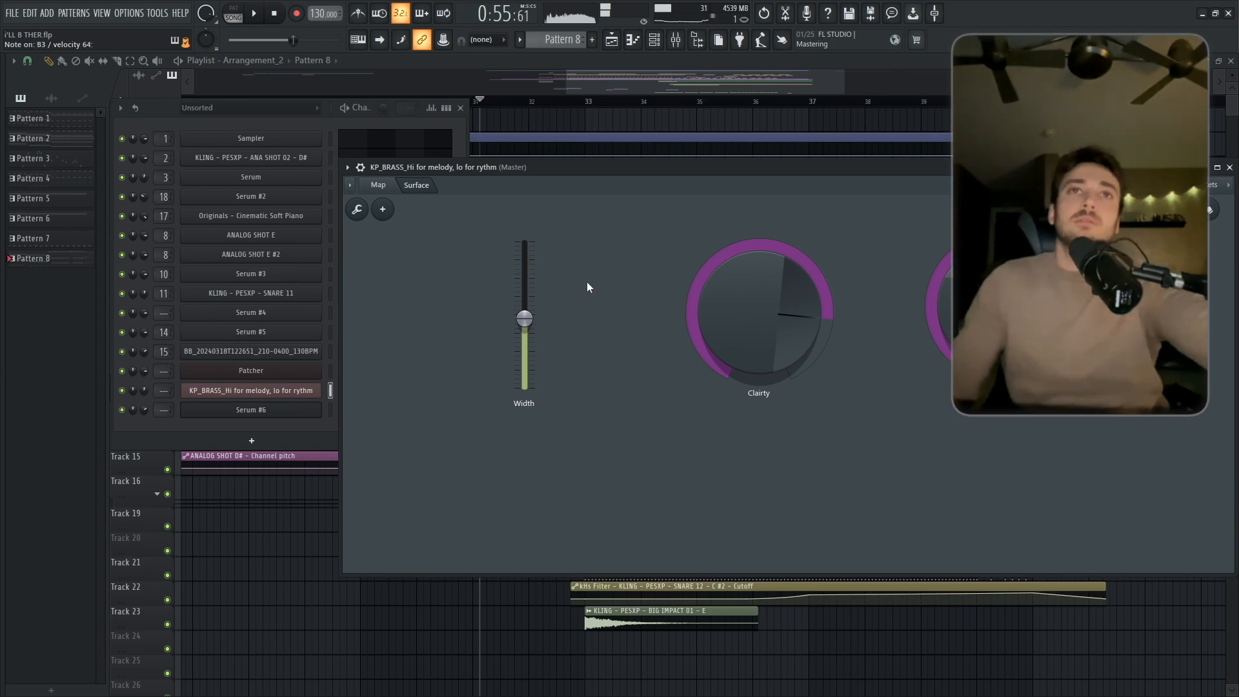
pyautogui.moveTo(524, 318); pyautogui.dragTo(524, 389)
pyautogui.click(1230, 167)
# Select the drop from bar 33 to bar 41 and play it back.
pyautogui.moveTo(1033, 101); pyautogui.dragTo(585, 134)
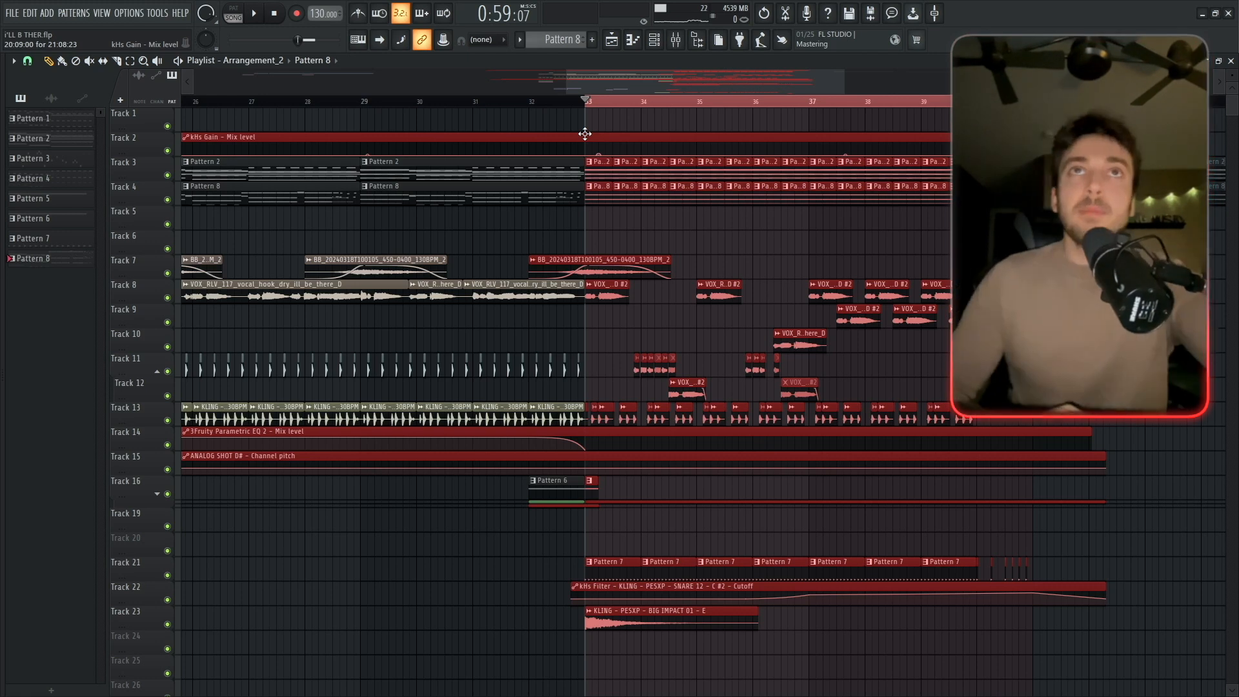
pyautogui.press('space')
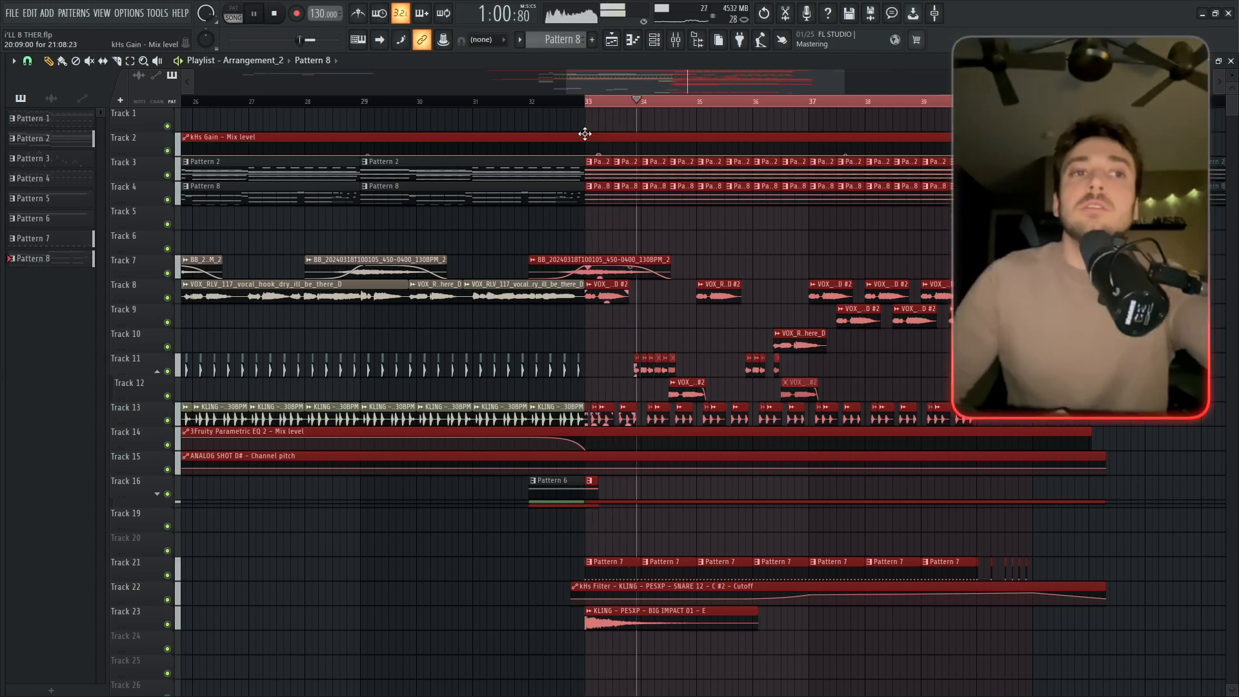
pyautogui.press('space')
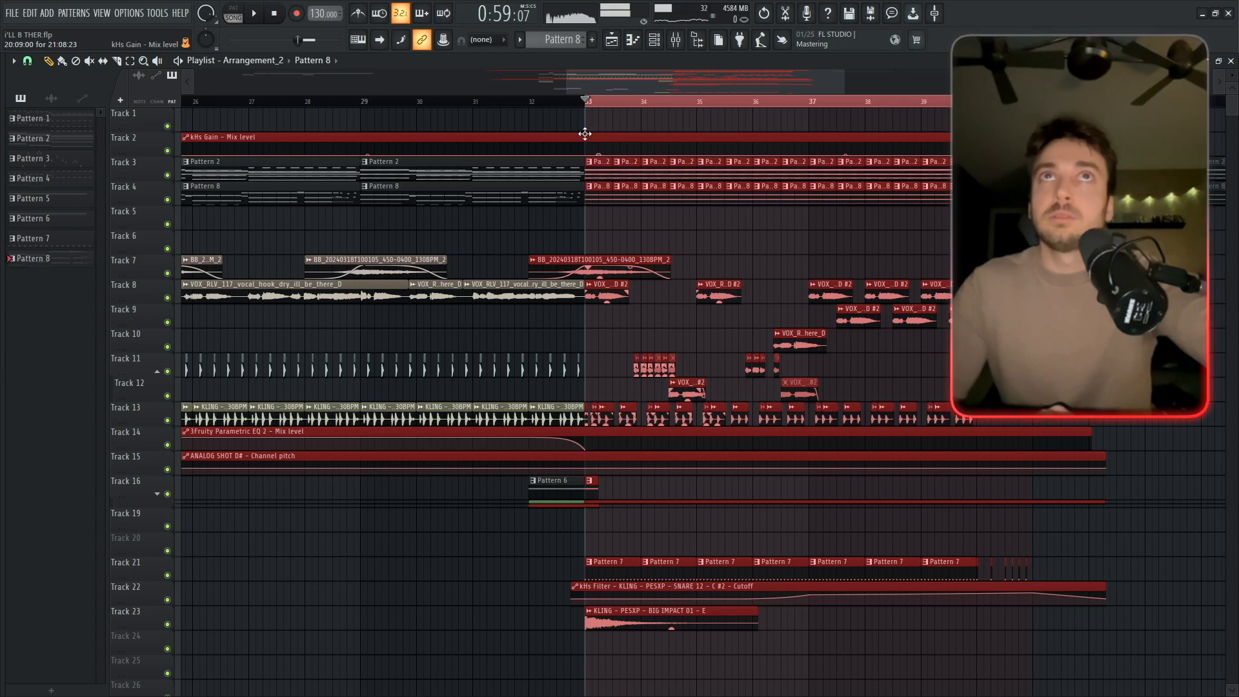
# Load the BASS_Knock 5th V1 (PESXP) preset in Serum #6 and advance to the next preset.
pyautogui.click(655, 40)
pyautogui.click(312, 413)
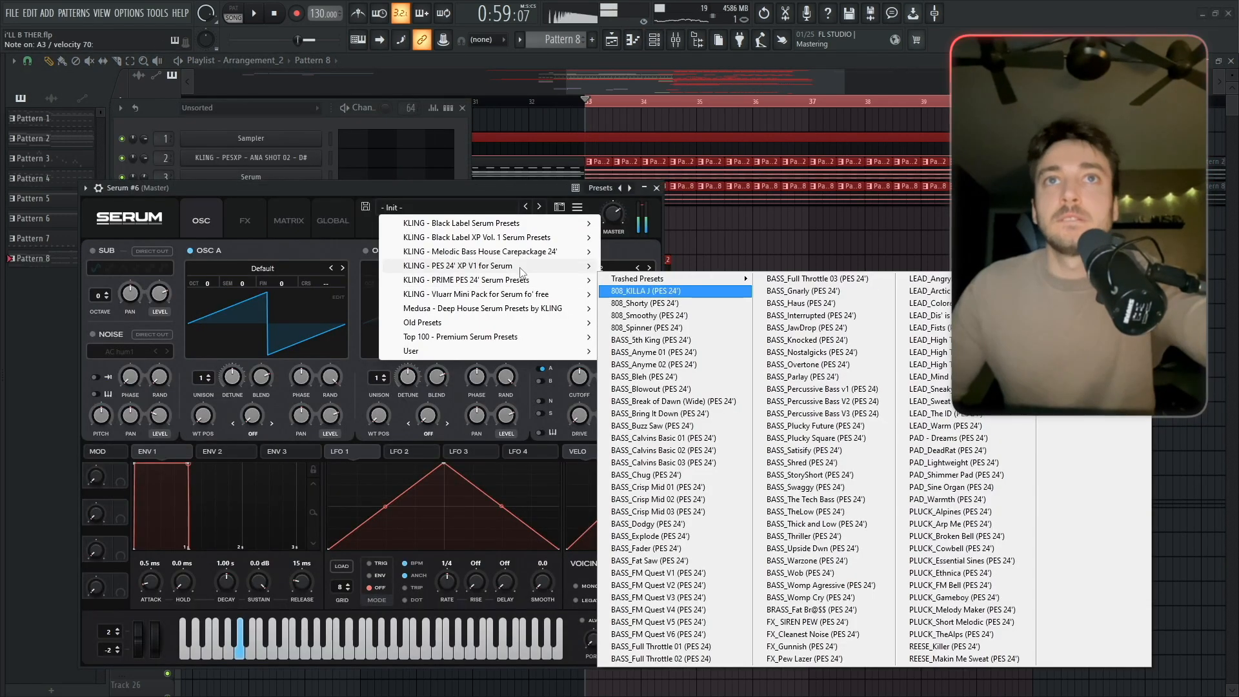
pyautogui.click(702, 398)
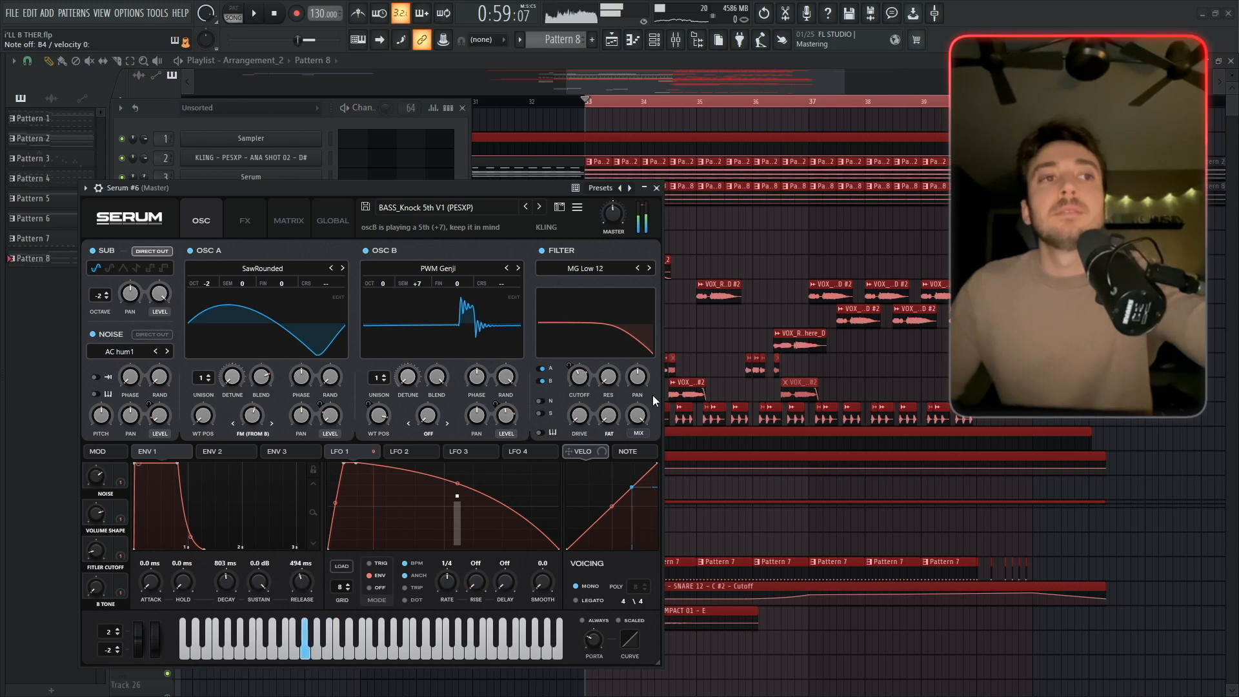
pyautogui.click(539, 207)
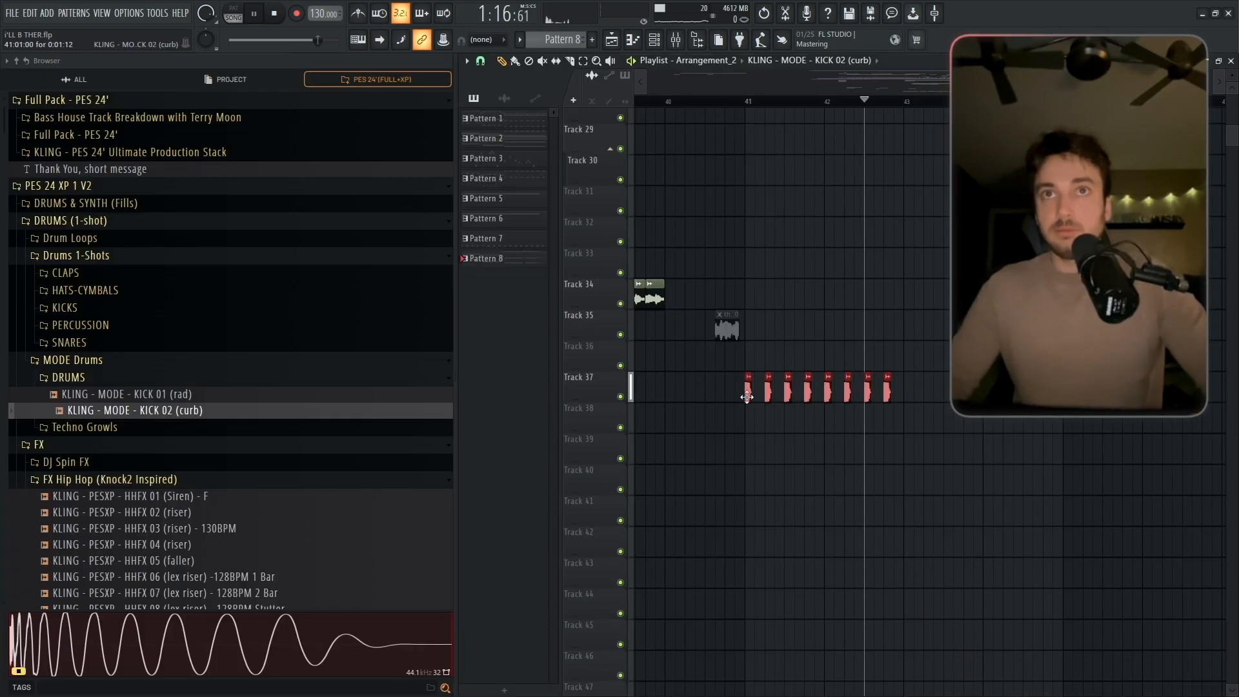
# Edit the Serum #6 bassline in Pattern 9, adjusting the last G4 note of bar 1 and the first E4 note of bar 2.
pyautogui.doubleClick(942, 389)
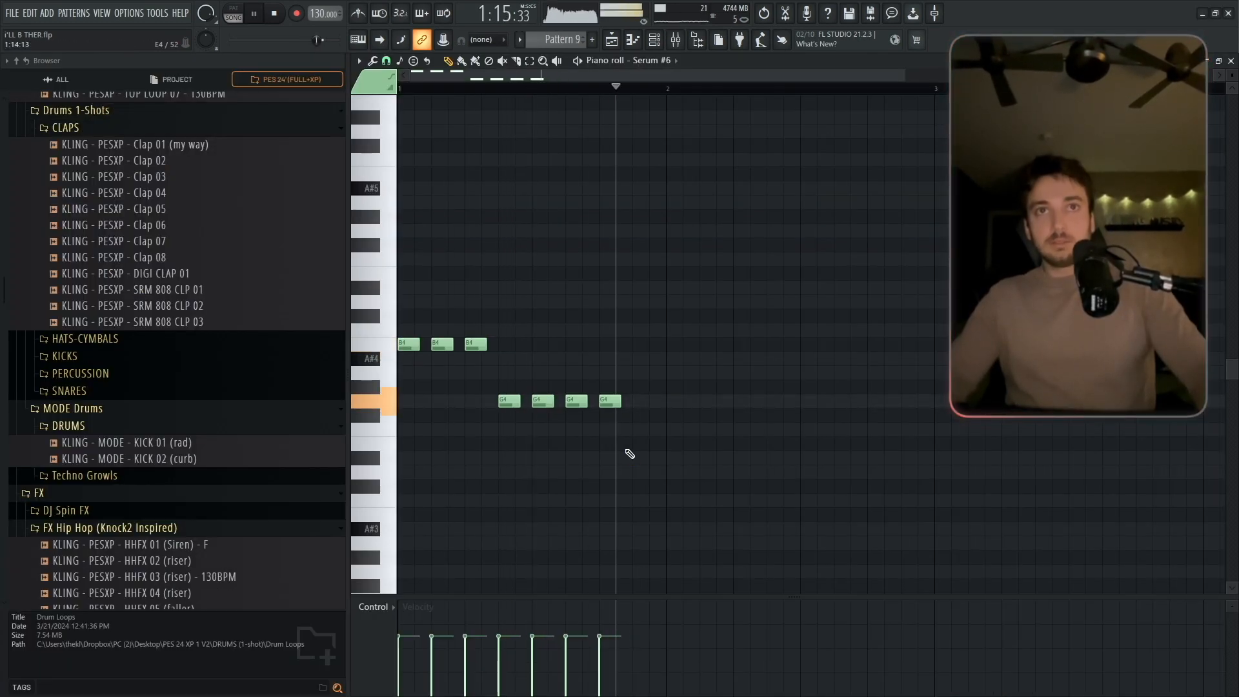
pyautogui.moveTo(620, 405); pyautogui.dragTo(612, 412)
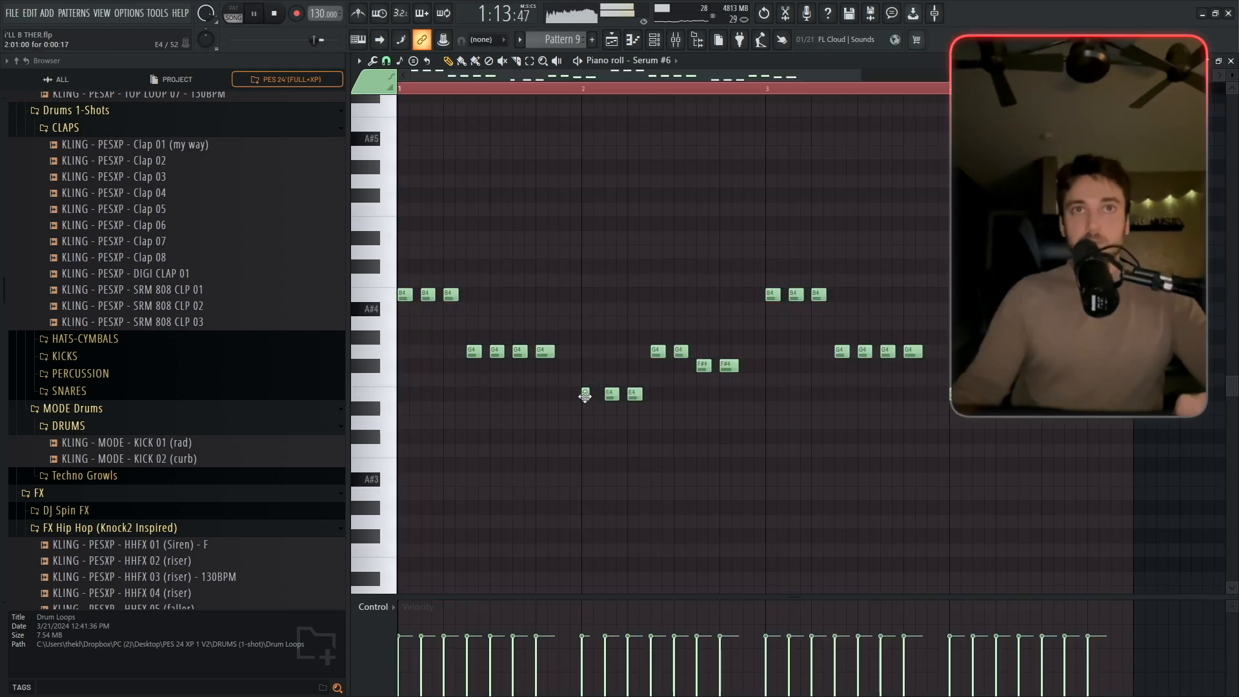
pyautogui.click(597, 394)
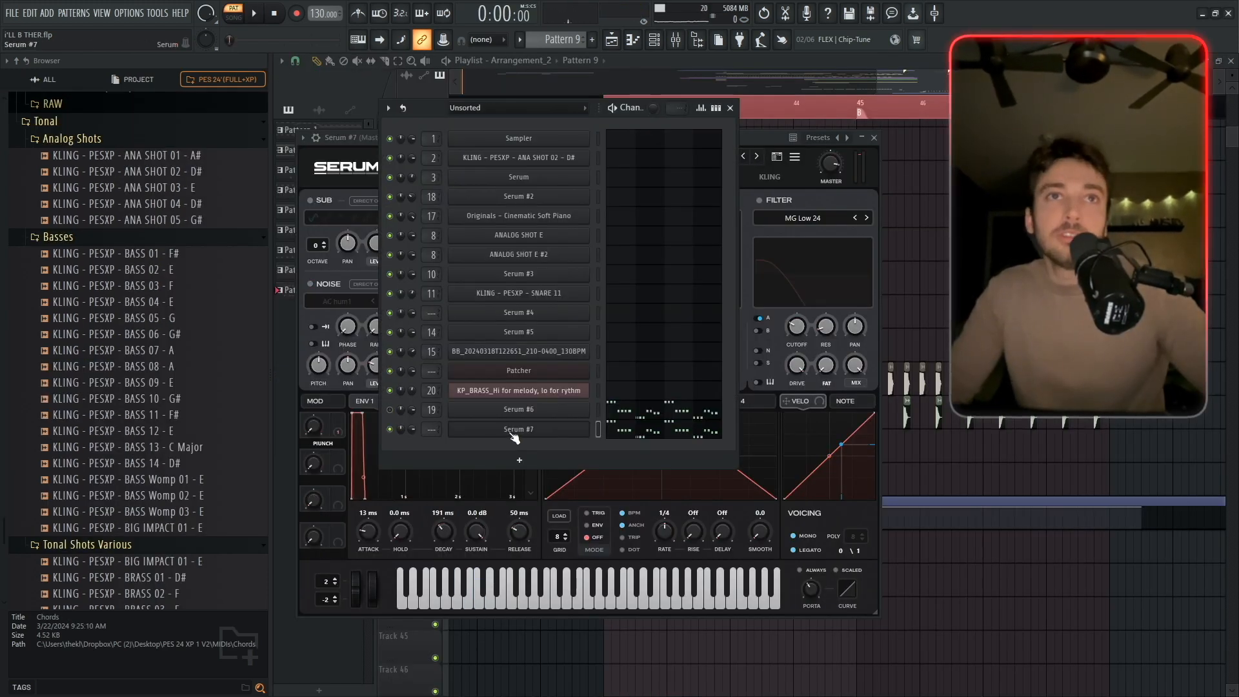
# Edit Serum #8's Pattern 9 notes in bar 5, arranging the B3 and A3 notes and lengthening the A3 note.
pyautogui.click(516, 429)
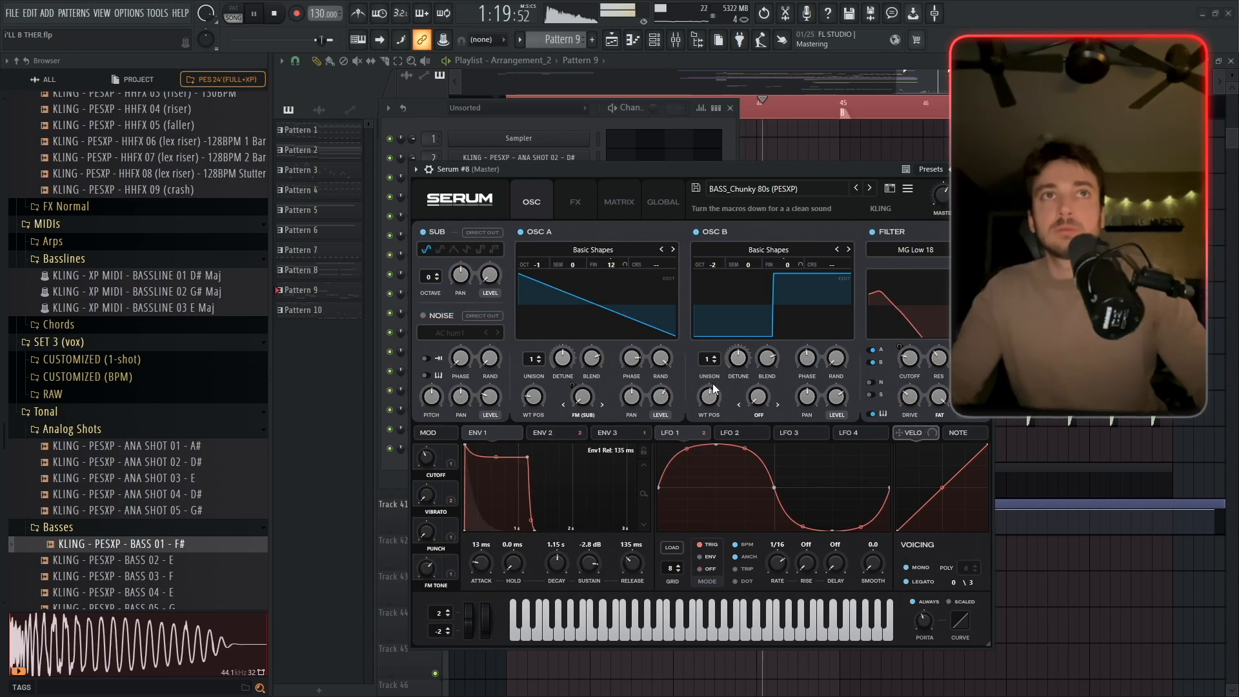
pyautogui.press('Escape')
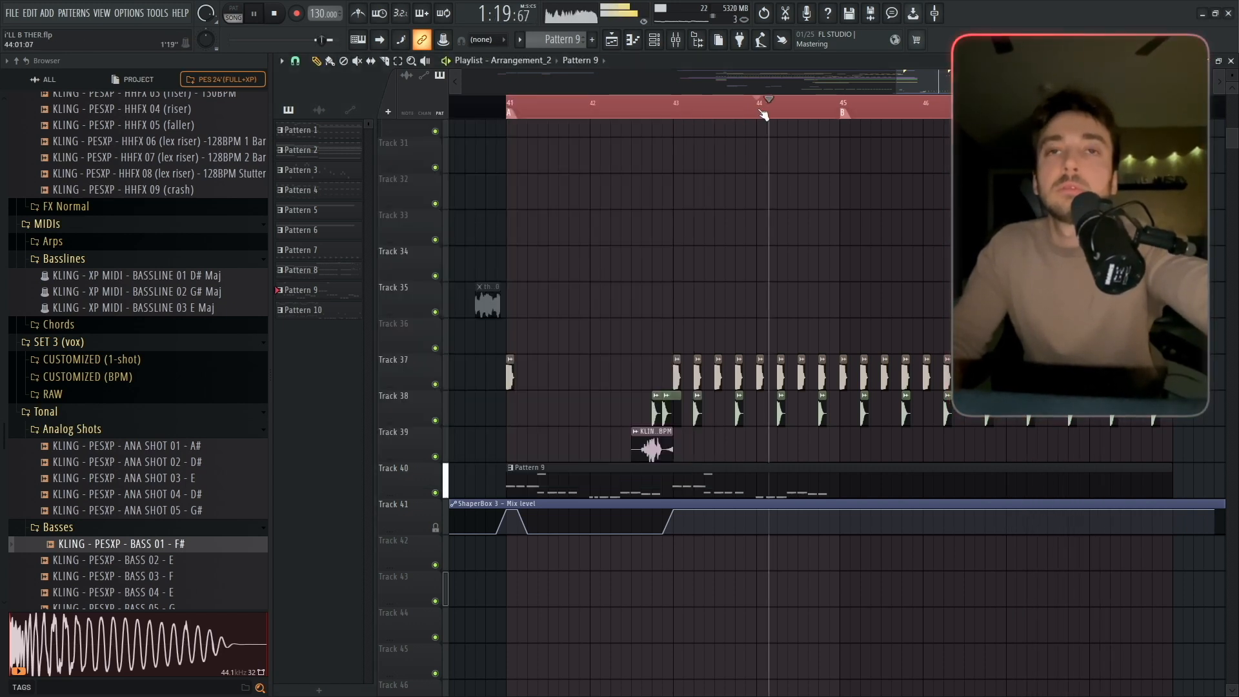
pyautogui.doubleClick(653, 426)
pyautogui.moveTo(606, 409); pyautogui.dragTo(676, 385)
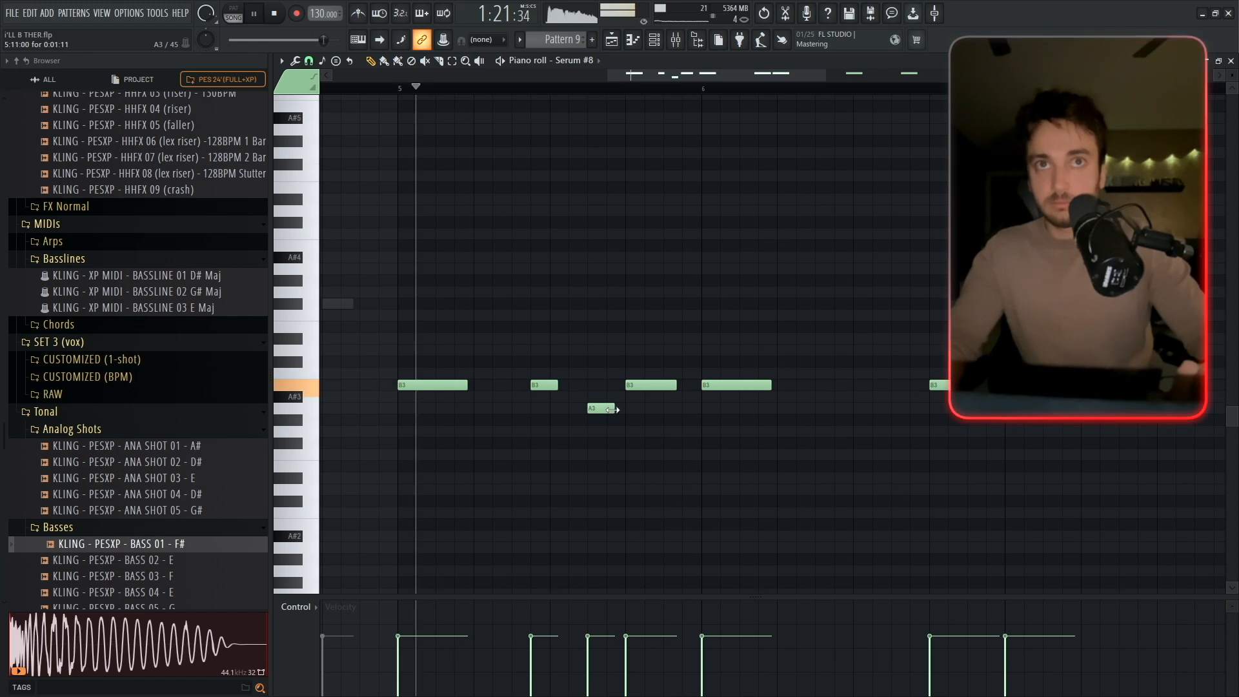
pyautogui.moveTo(612, 409); pyautogui.dragTo(623, 409)
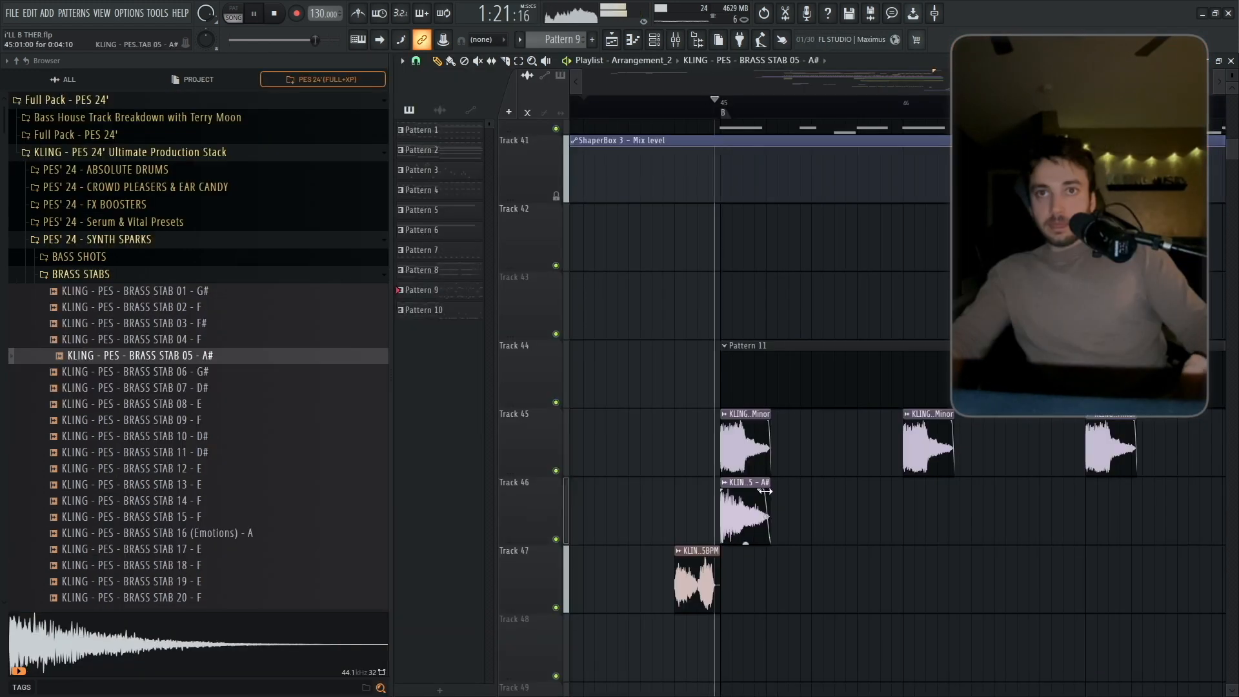
# Repeat the KLING - PES - BRASS STAB 05 - A# clip in pairs along Track 46 from bar 45 onward.
pyautogui.moveTo(768, 513); pyautogui.dragTo(949, 513)
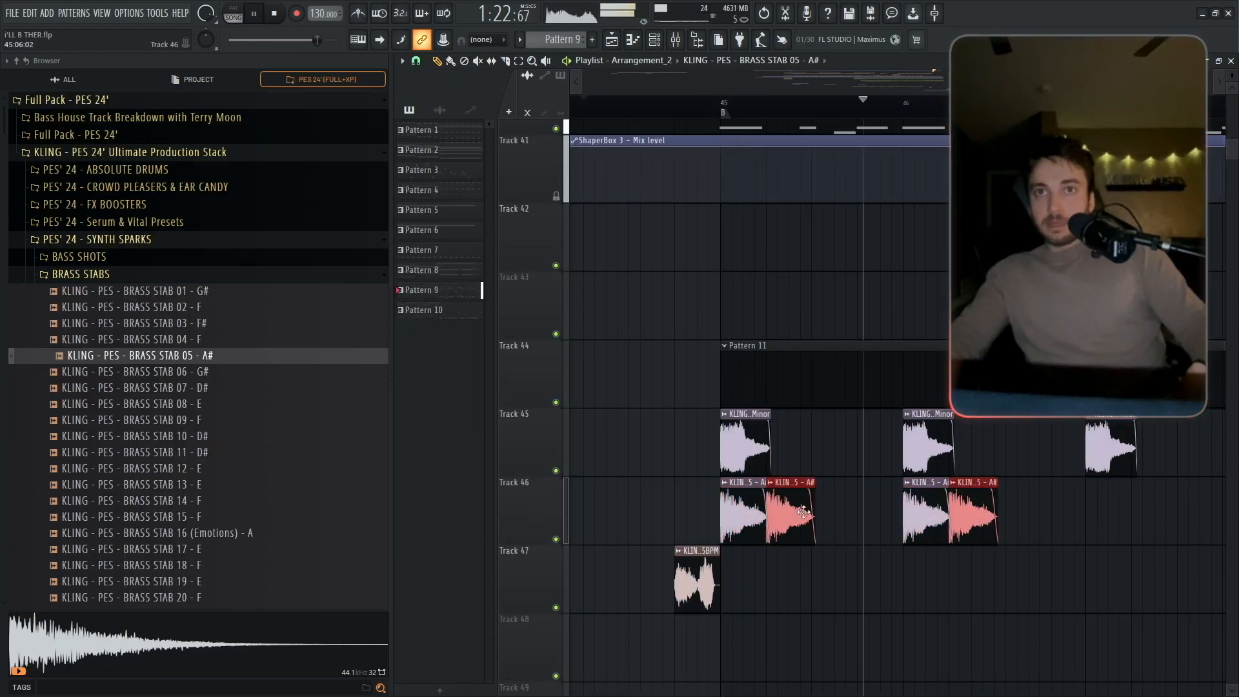
pyautogui.moveTo(803, 513); pyautogui.dragTo(1123, 513)
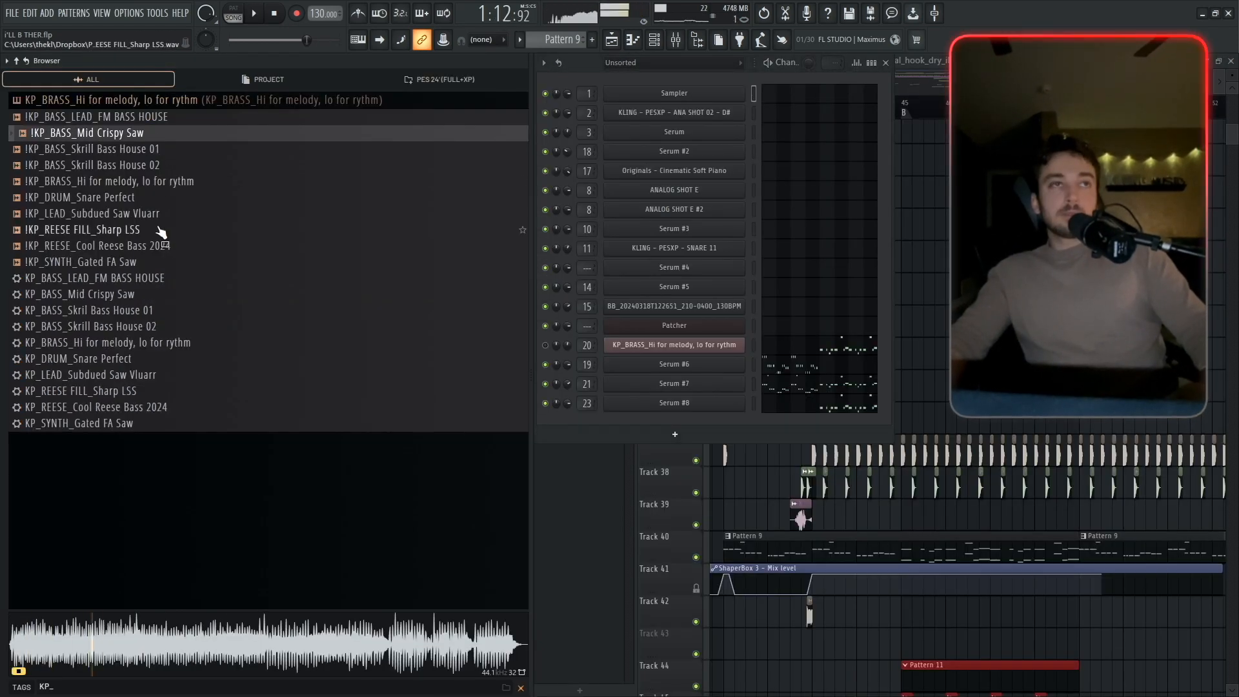
# Audition the KP_ previews, add KP_REESE FILL_Sharp LSS as a new channel, and adjust Serum #6's sub oscillator level.
pyautogui.click(152, 263)
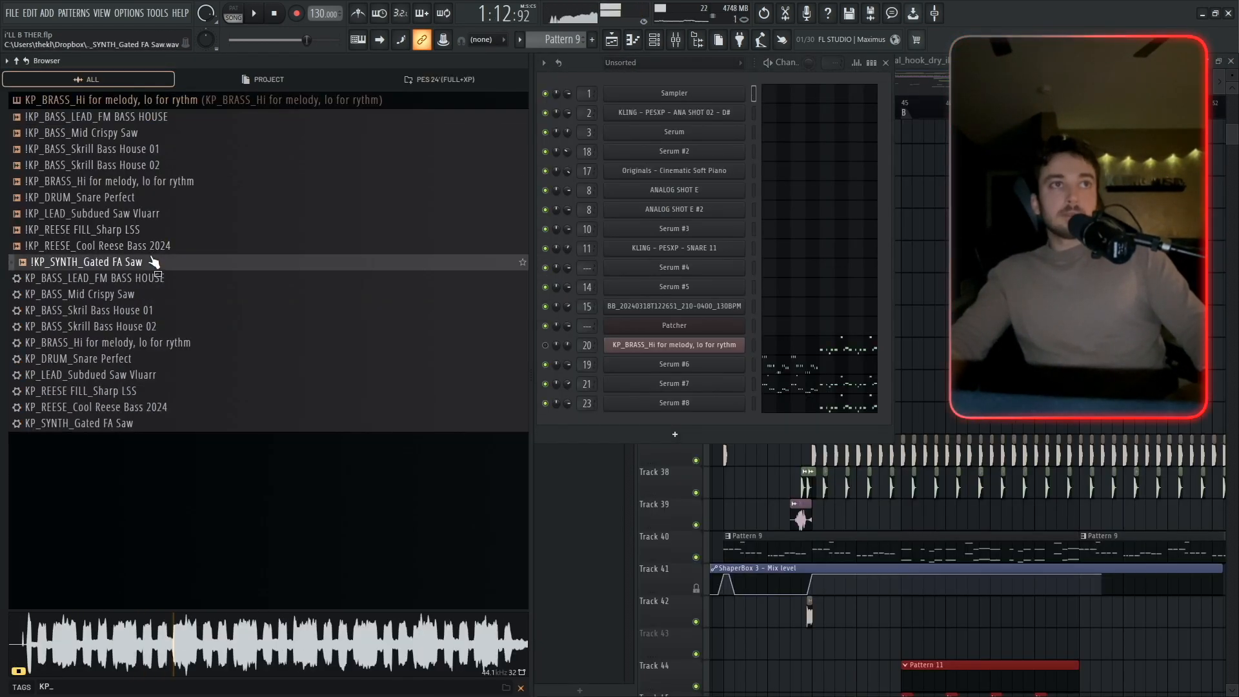
pyautogui.click(143, 233)
pyautogui.moveTo(138, 237); pyautogui.dragTo(686, 437)
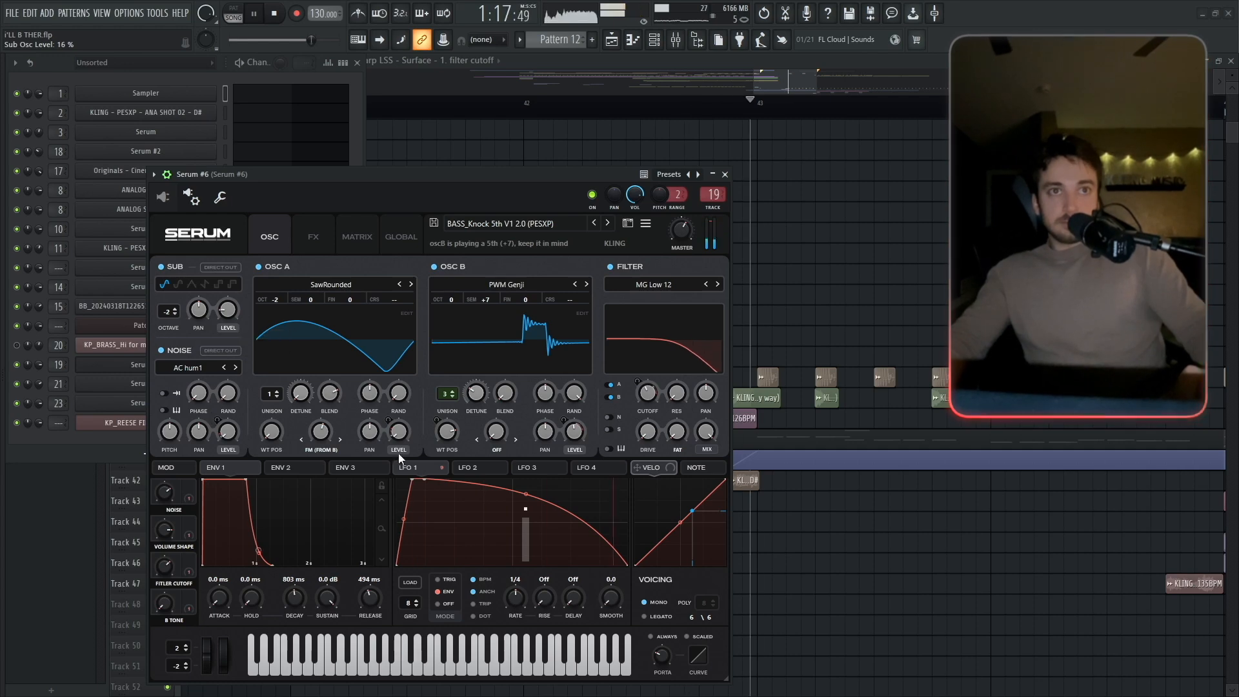
pyautogui.moveTo(232, 319); pyautogui.dragTo(228, 313)
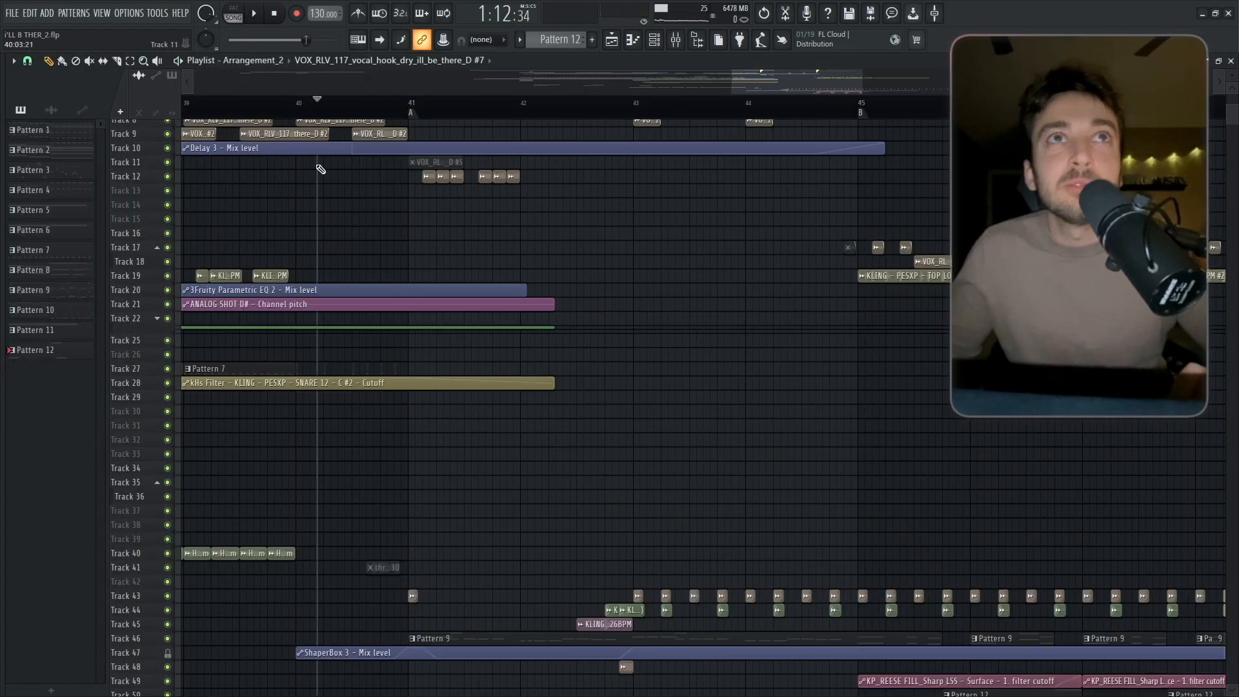
# Shorten the VOX_RLV_117 vocal hook #5 clip on Track 15 to its first syllable and duplicate it twice along the track.
pyautogui.moveTo(359, 119); pyautogui.dragTo(912, 373)
pyautogui.scroll(4, 386, 340)
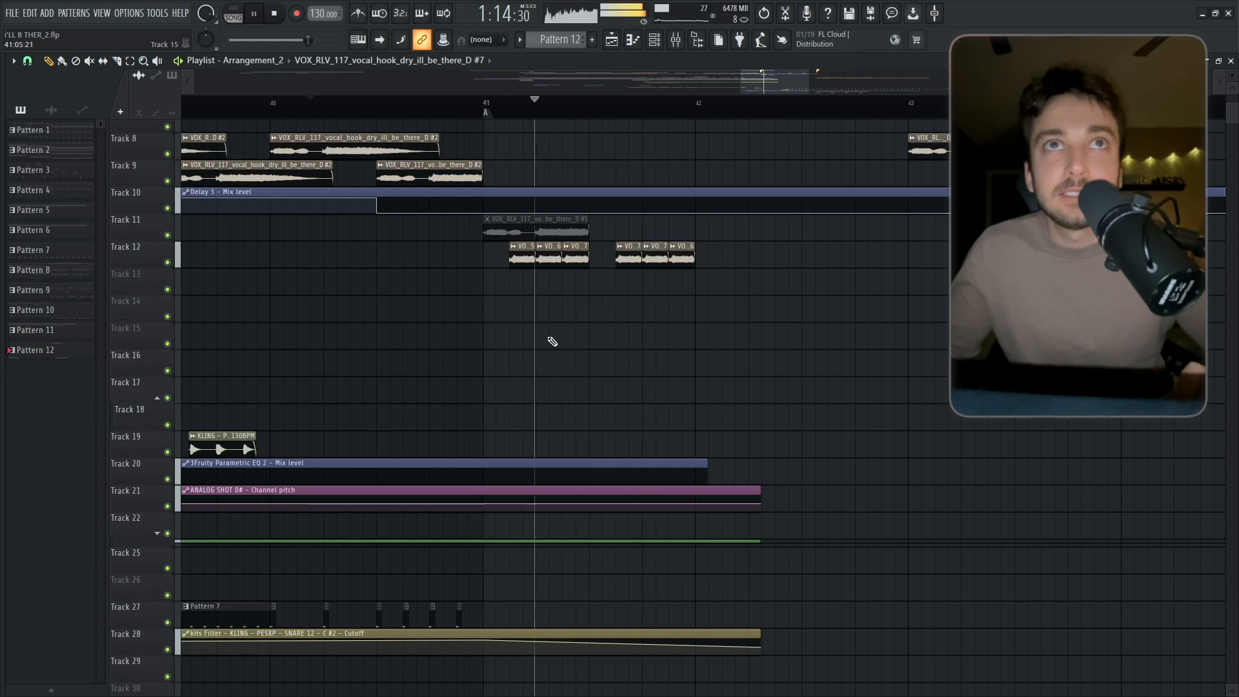
pyautogui.scroll(2, 550, 343)
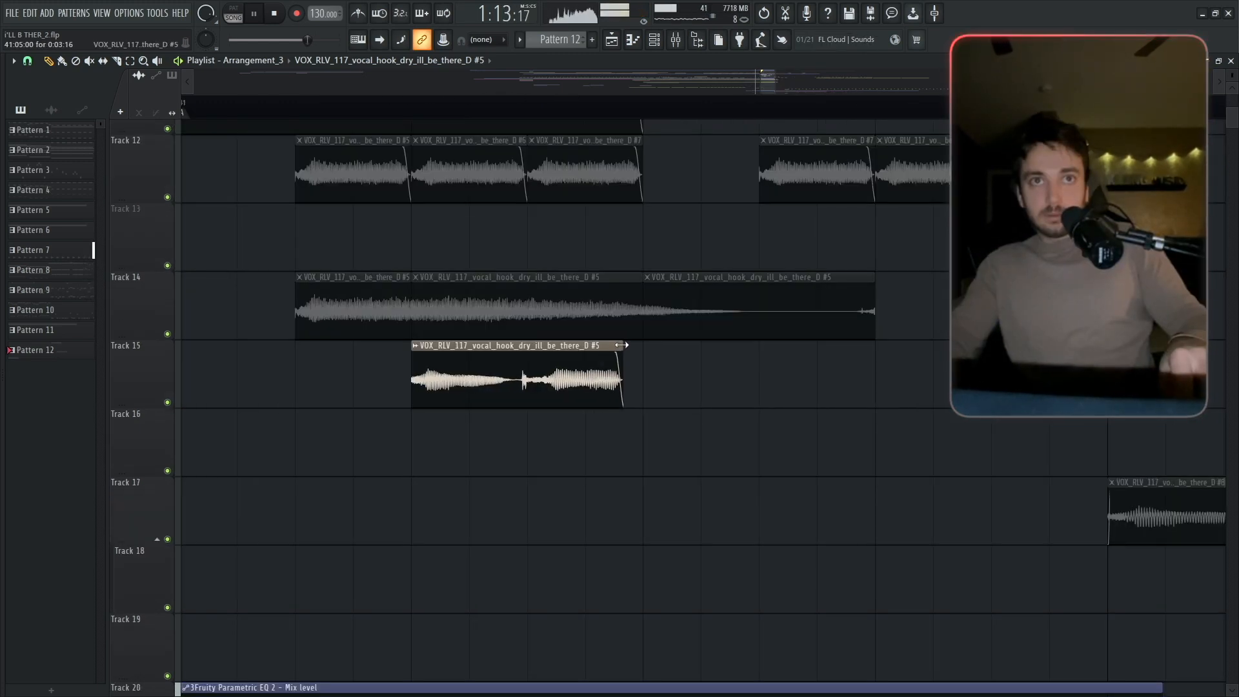
pyautogui.moveTo(629, 345); pyautogui.dragTo(528, 361)
pyautogui.hotkey('ctrl', 'b')
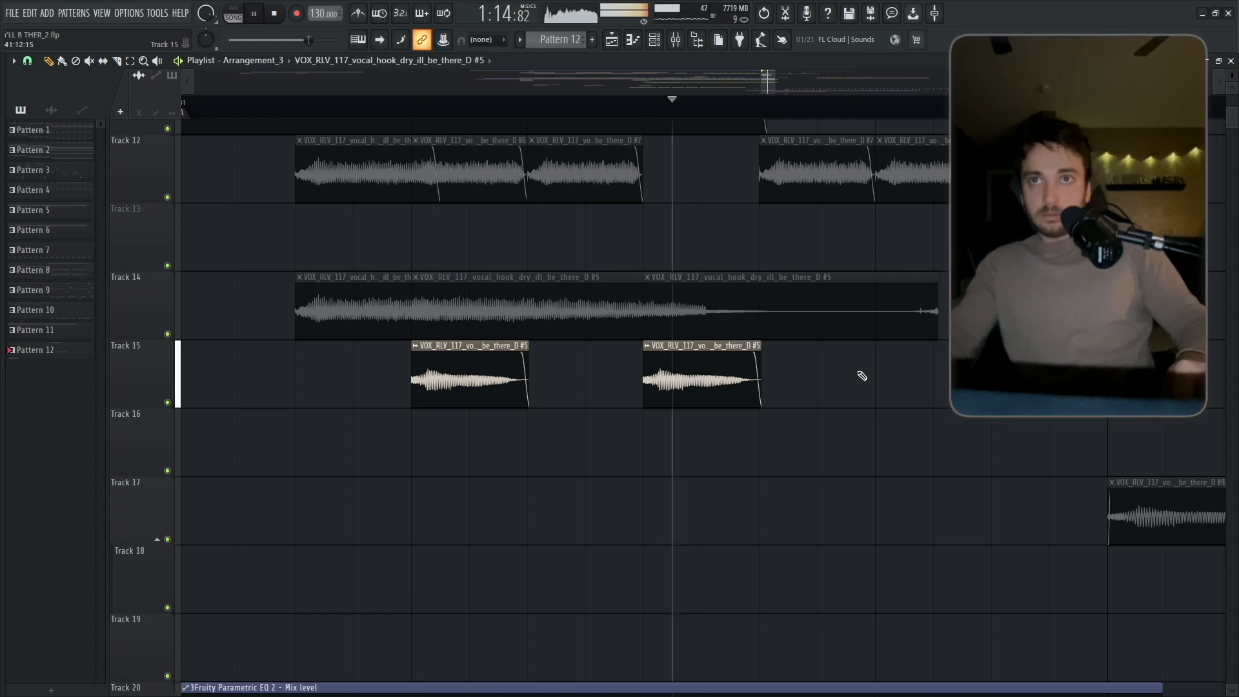
pyautogui.hotkey('ctrl', 'b')
# Select the three vocal chops on Track 15 and duplicate them directly after the originals.
pyautogui.keyDown('ctrl'); pyautogui.rightClick(973, 449); pyautogui.keyUp('ctrl')
pyautogui.moveTo(830, 383); pyautogui.dragTo(1007, 219)
pyautogui.moveTo(671, 504); pyautogui.dragTo(939, 268)
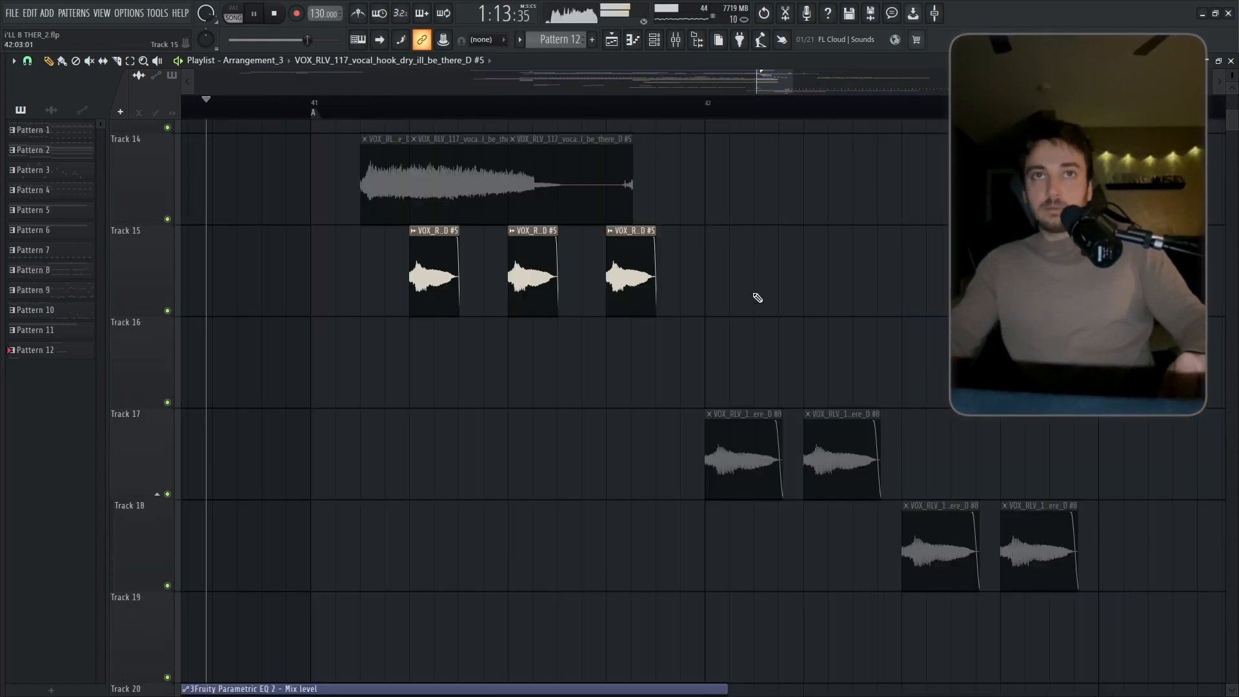
pyautogui.moveTo(749, 325); pyautogui.dragTo(427, 293)
pyautogui.hotkey('ctrl', 'b')
# Adjust the LFO 1 curve of Serum #6's BASS_Knock 5th V1 2.0 (PESXP) preset and bring up the mixer.
pyautogui.click(676, 39)
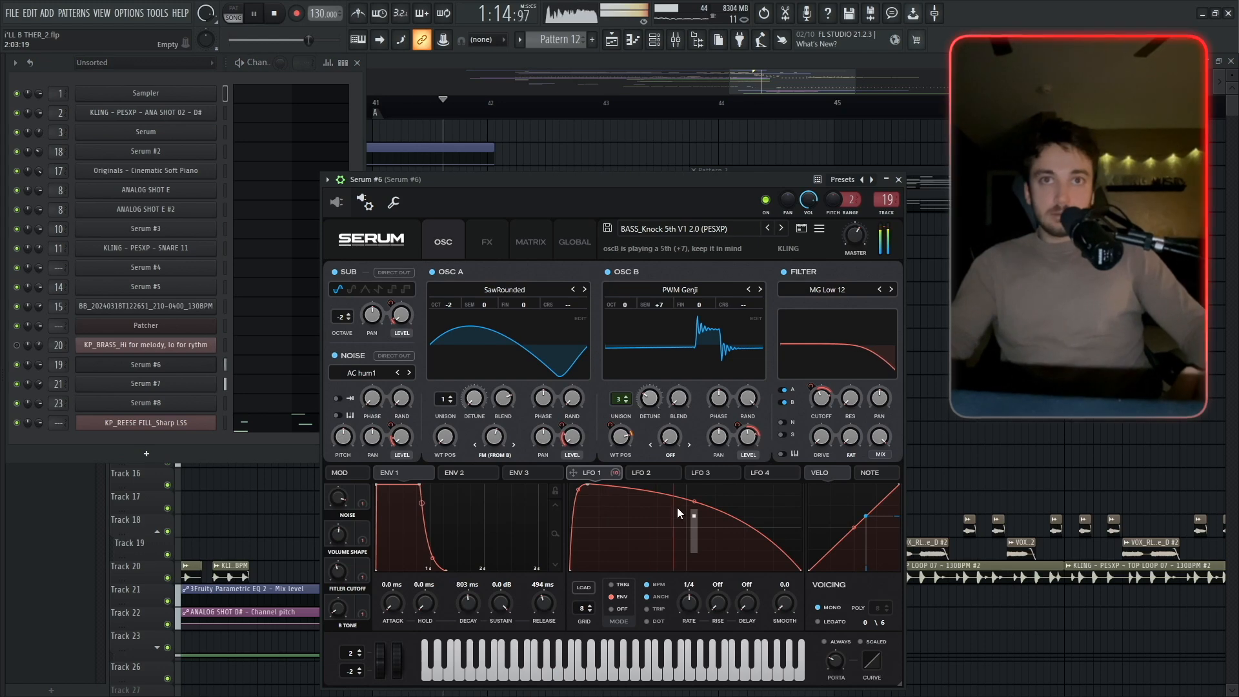
pyautogui.moveTo(694, 516); pyautogui.dragTo(676, 514)
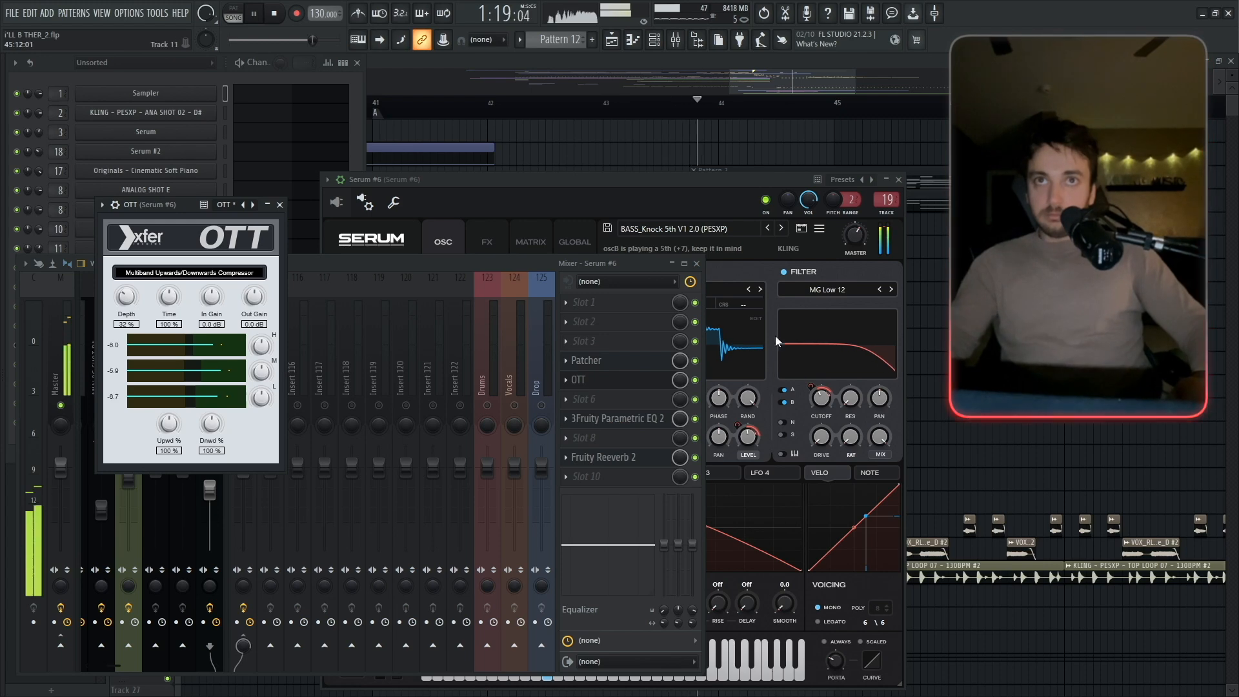
# Close the stacked Serum, ShaperBox and OTT plugin windows, then check the mixer and channel rack.
pyautogui.click(723, 184)
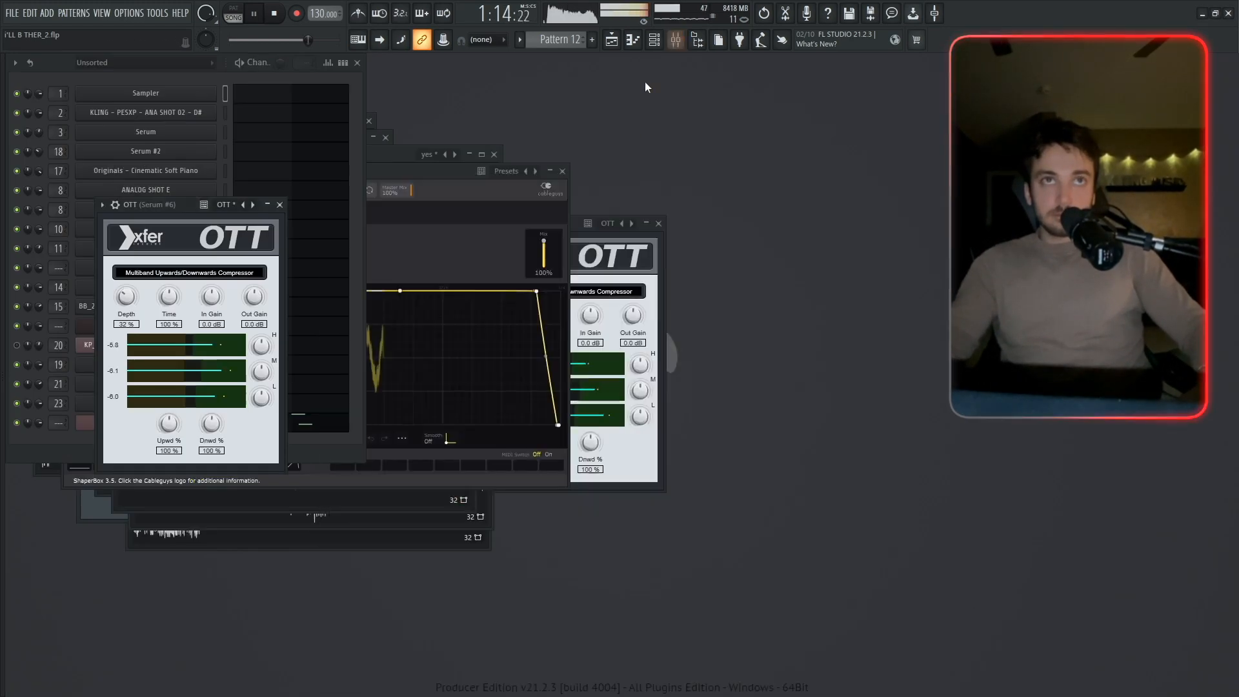
pyautogui.press('Escape')
pyautogui.press('Escape')
pyautogui.press('Escape')
pyautogui.press('Escape')
pyautogui.press('Escape')
pyautogui.press('Escape')
pyautogui.click(676, 40)
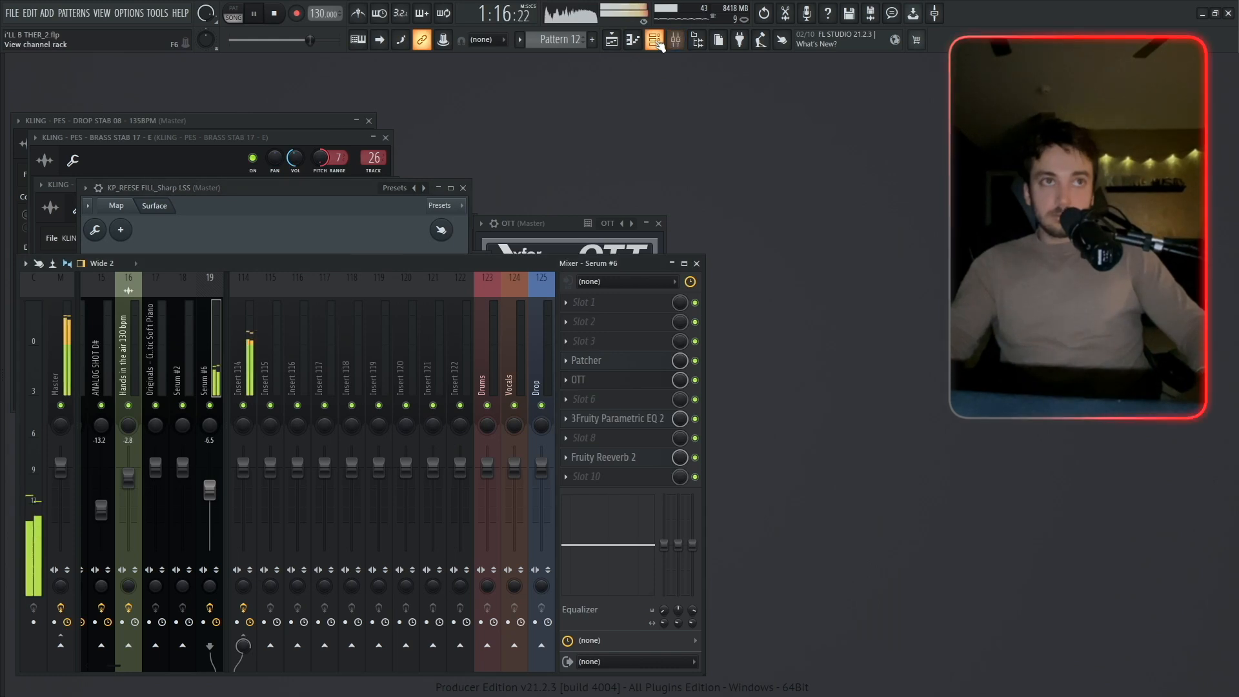
pyautogui.click(654, 40)
# Play the second drop in the playlist to hear the current vocal chops and bass.
pyautogui.press('space')
pyautogui.click(697, 387)
pyautogui.press('space')
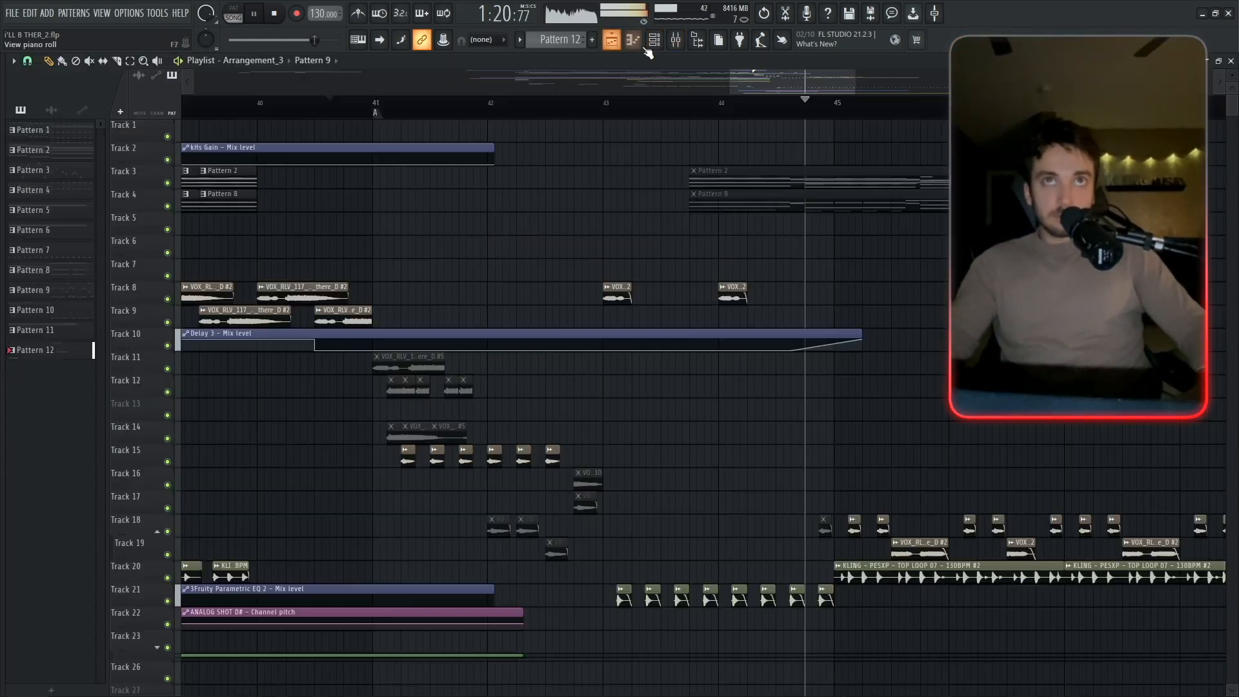
pyautogui.press('space')
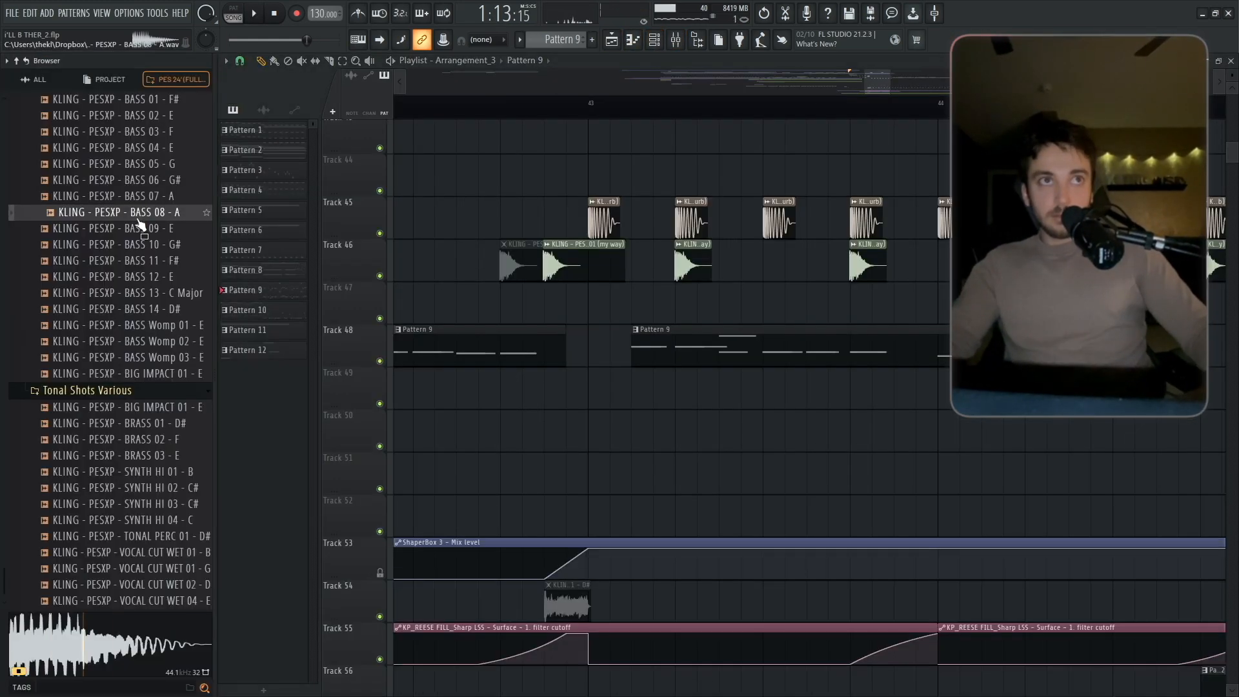
# Audition KLING - PESXP - BASS 08 - A and add it at bar 43 beneath the BASS 07 - A shot.
pyautogui.click(137, 203)
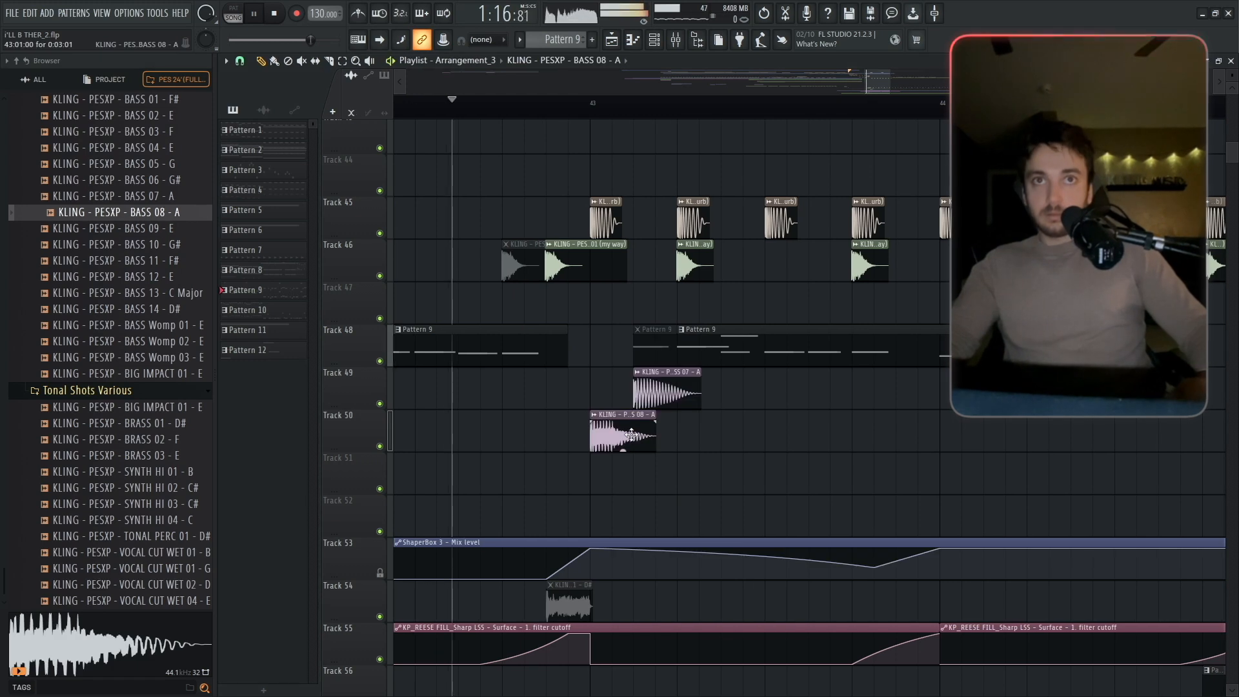
pyautogui.moveTo(666, 394); pyautogui.dragTo(644, 431)
pyautogui.moveTo(613, 390); pyautogui.dragTo(683, 389)
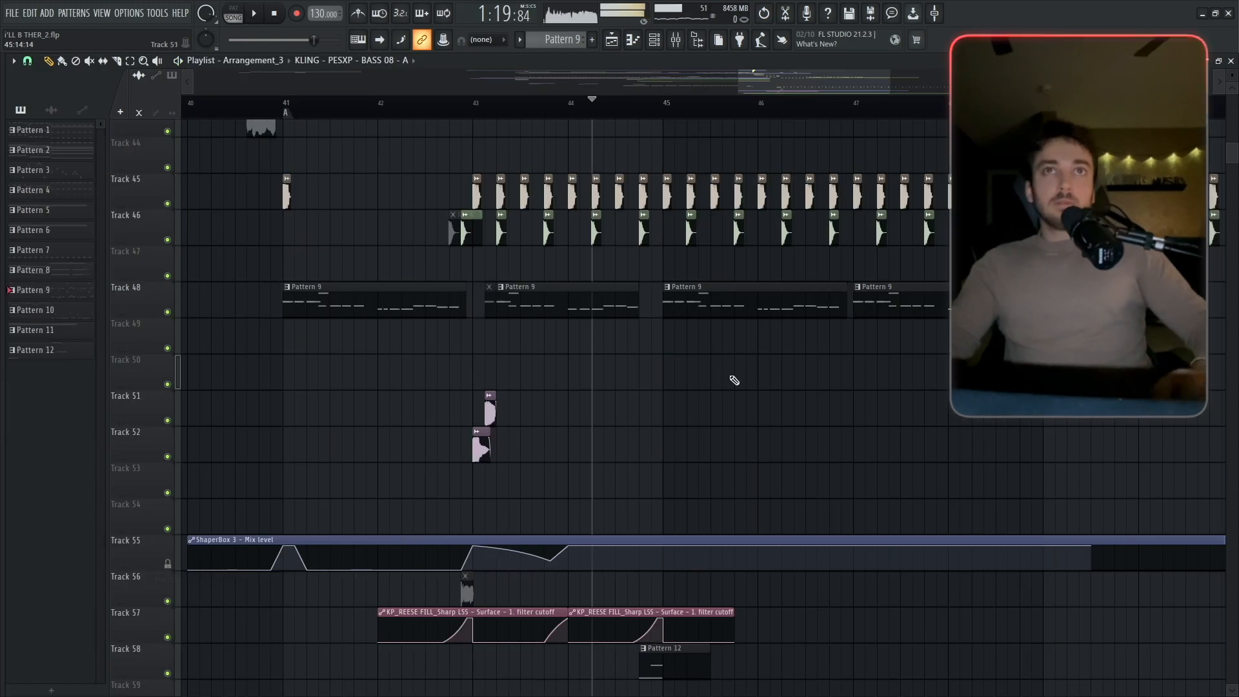
# Create Pattern 13 and switch the channel rack filter from audio clips to the unsorted instrument channels.
pyautogui.click(593, 42)
pyautogui.press('F6')
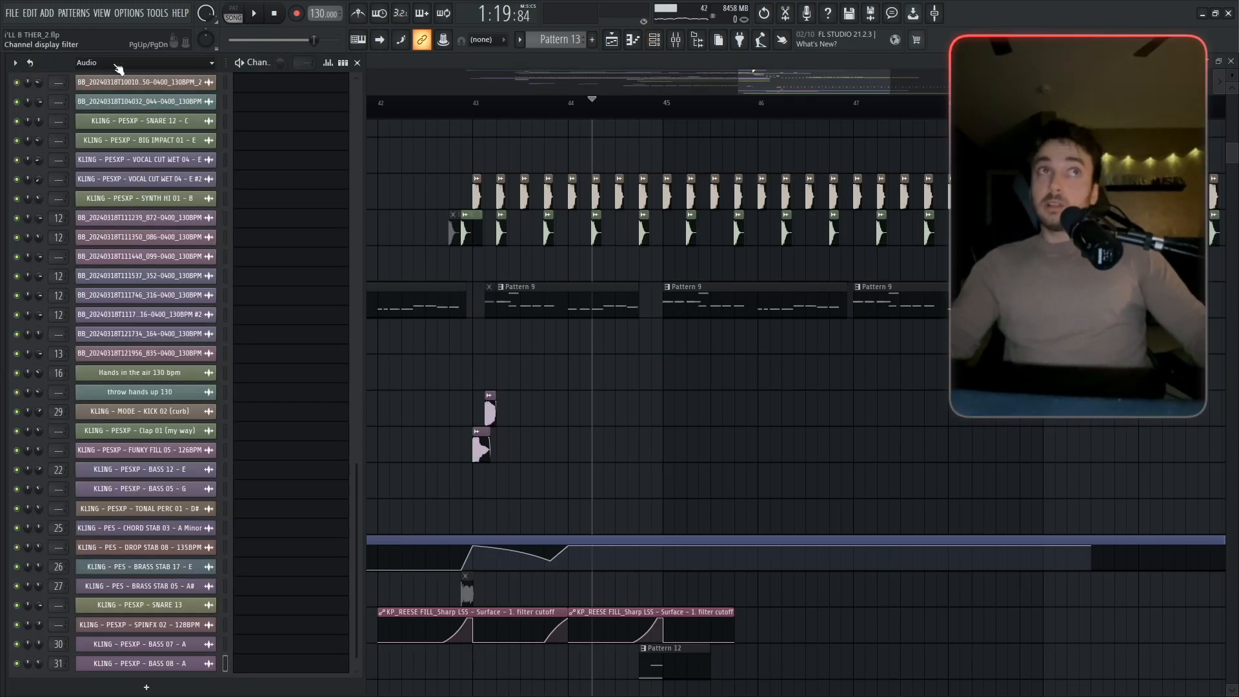
pyautogui.click(118, 68)
pyautogui.click(148, 114)
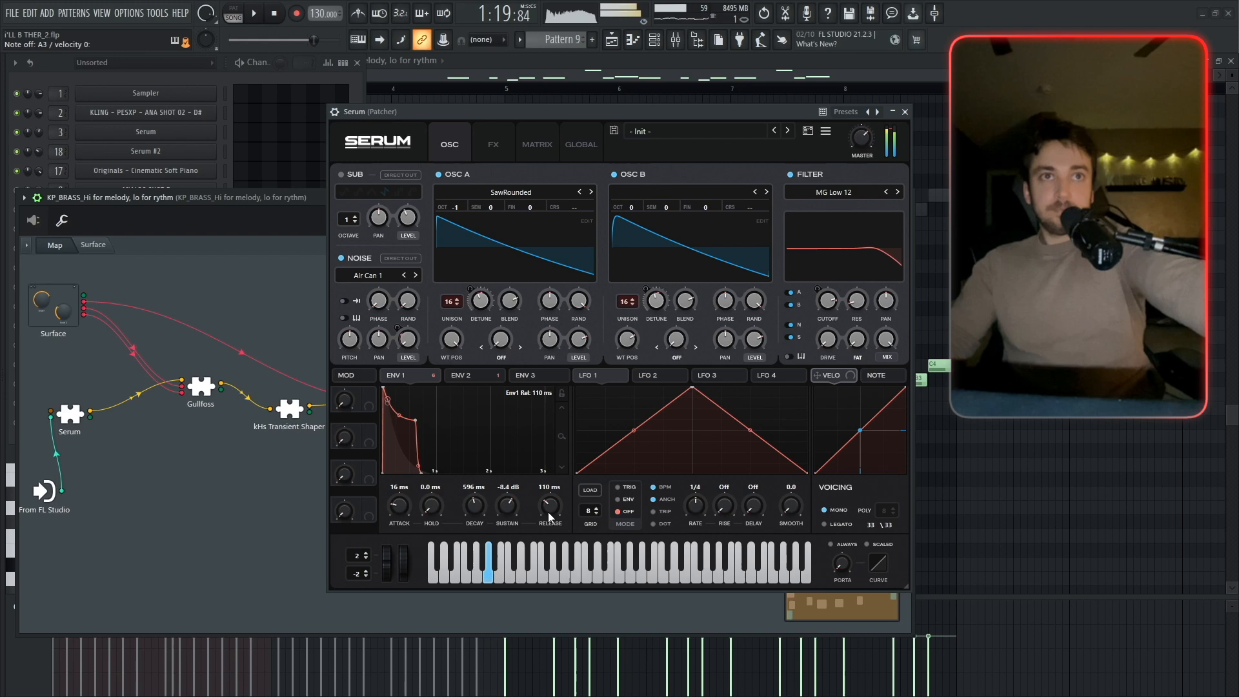
# Set the envelope 1 release to 53 ms in the KP_BRASS patch's Serum, check its effects and close the plugin windows.
pyautogui.scroll(-5, 548, 512)
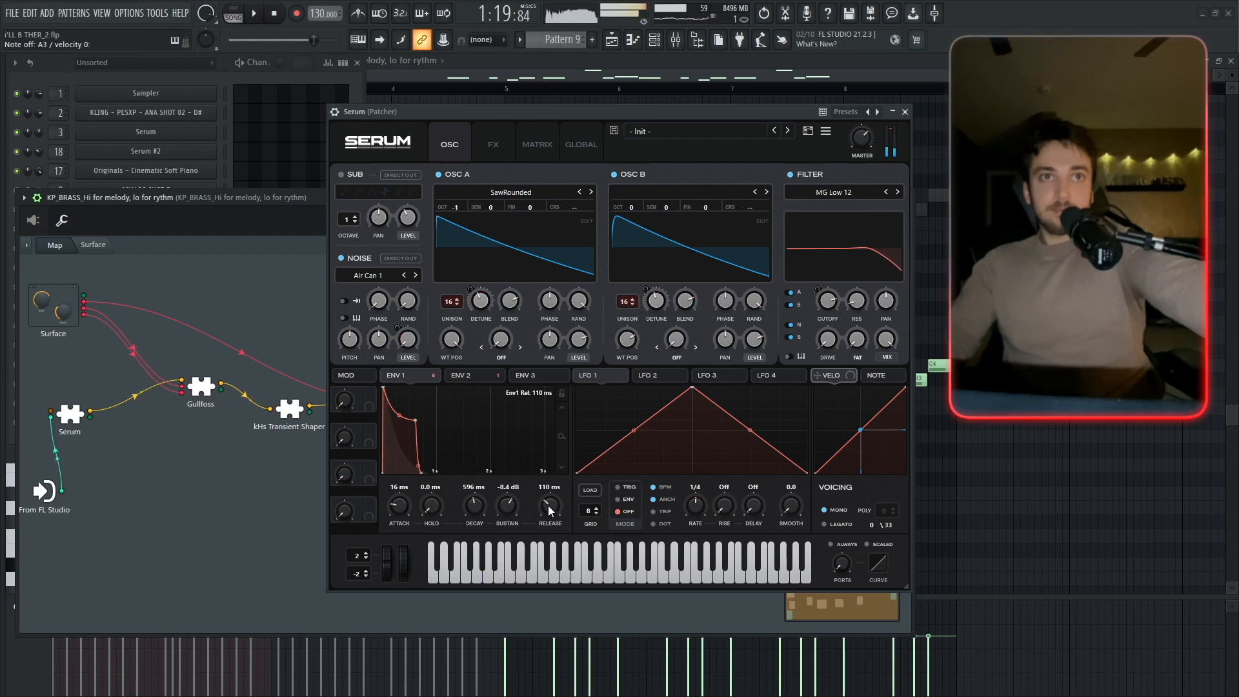
pyautogui.click(493, 144)
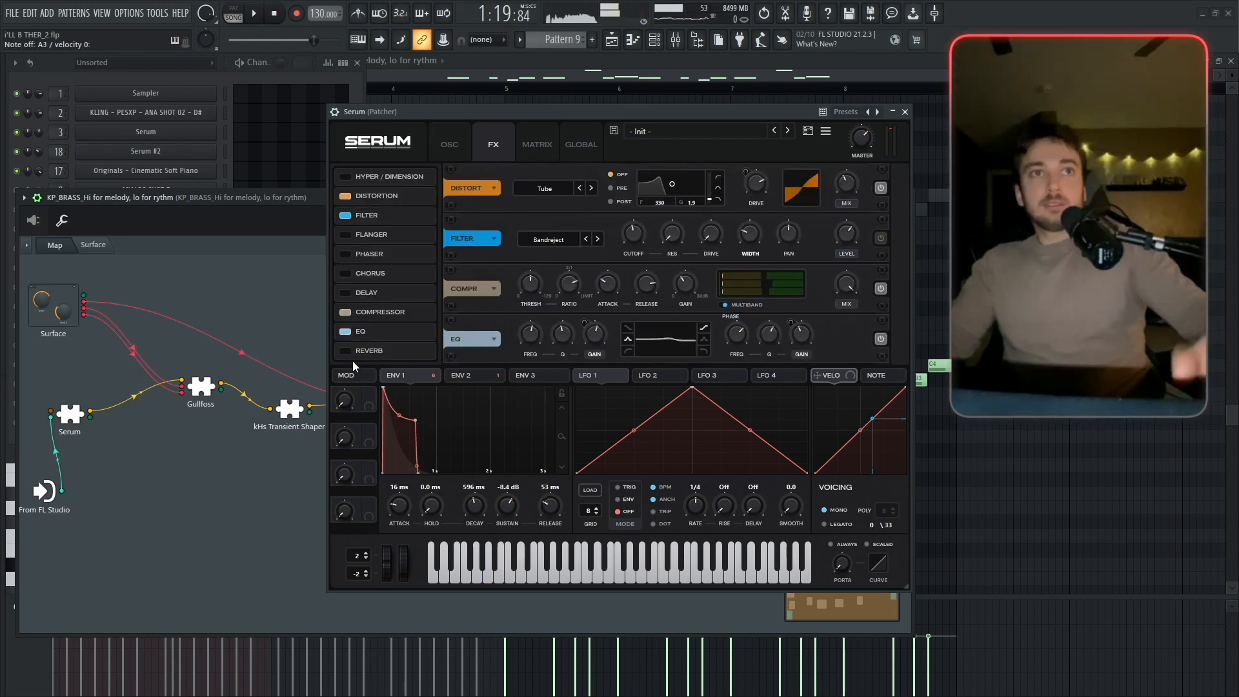
pyautogui.press('Escape')
pyautogui.press('Escape')
# Unmute KP_BRASS_Hi for melody, lo for rythm and move its notes from Pattern 9 into Pattern 13, placed on Track 49 at bar 45.
pyautogui.press('space')
pyautogui.click(17, 346)
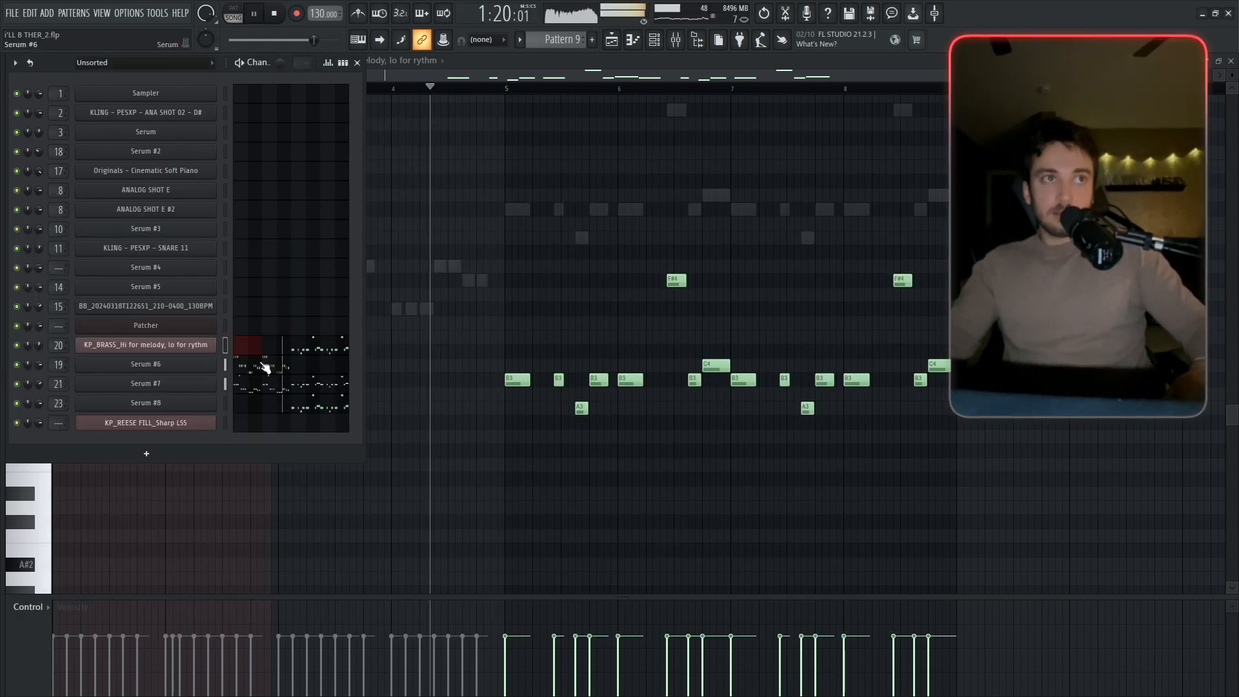
pyautogui.click(226, 344)
pyautogui.hotkey('ctrl', 'x')
pyautogui.press('F6')
pyautogui.press('F5')
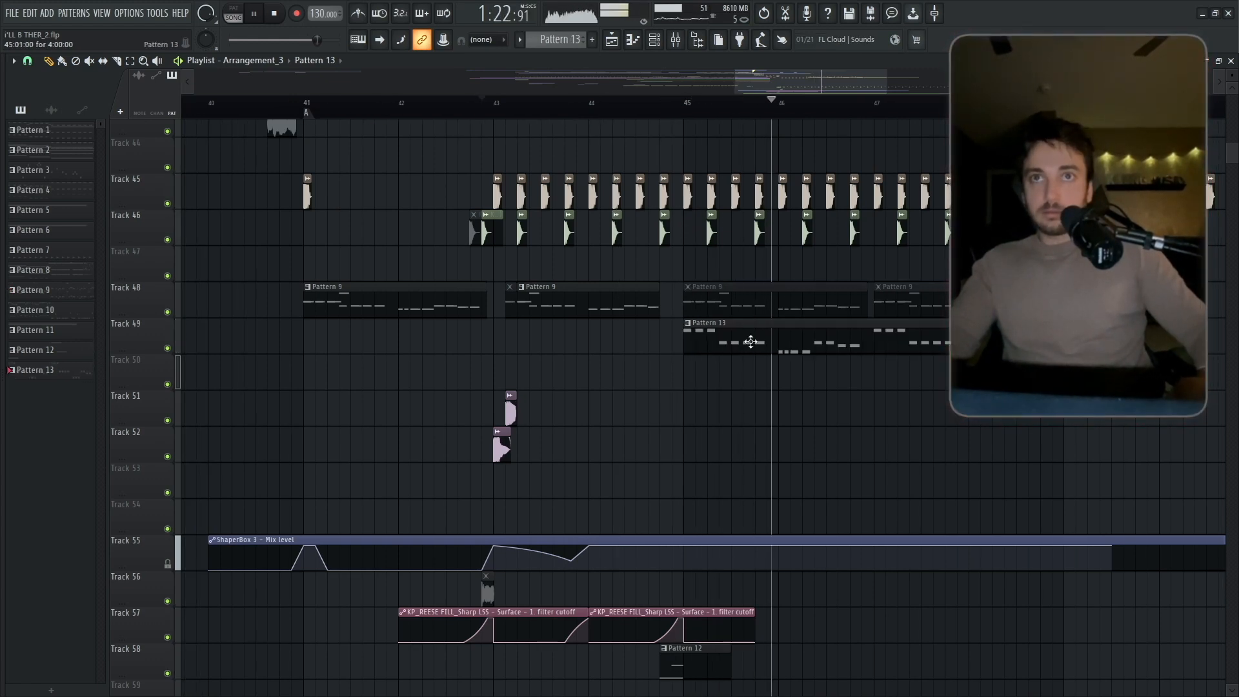
# Glue the repeated same-pitch KP_BRASS notes in Pattern 13 into sustained notes and play the result in the playlist.
pyautogui.doubleClick(752, 343)
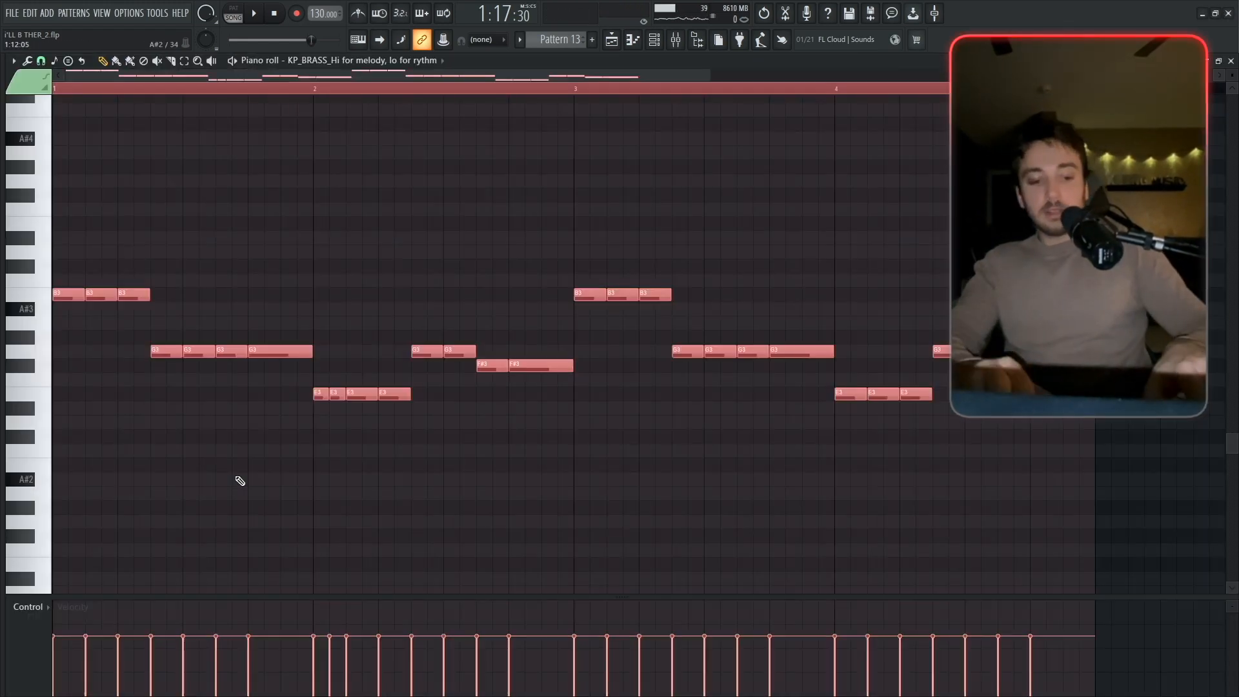
pyautogui.hotkey('ctrl', 'g')
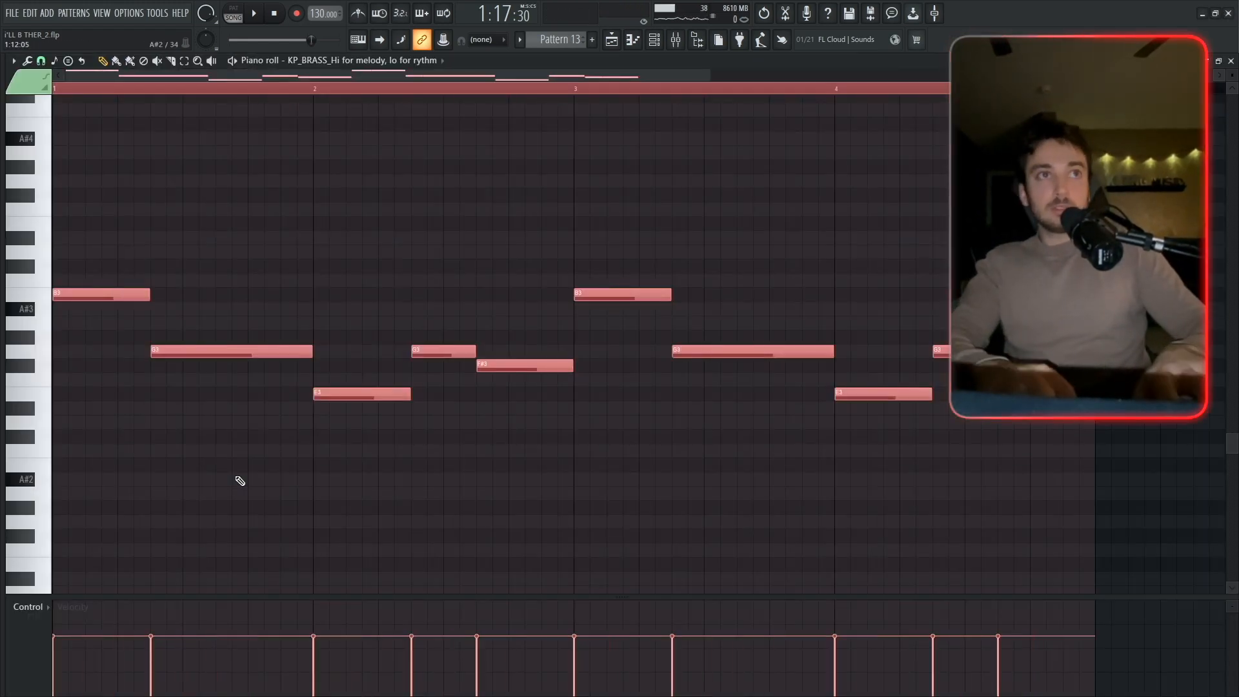
pyautogui.press('Escape')
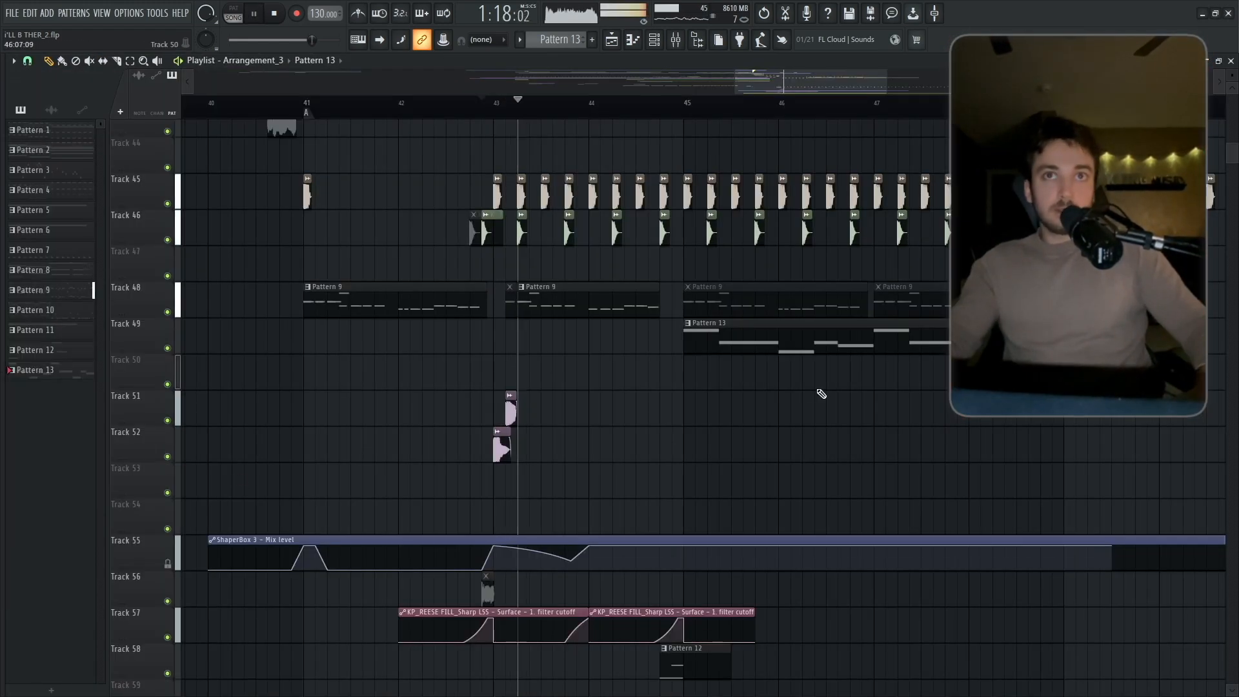
# Check the KP_BRASS channel's notes during playback and look over the whole arrangement around the second drop.
pyautogui.click(654, 40)
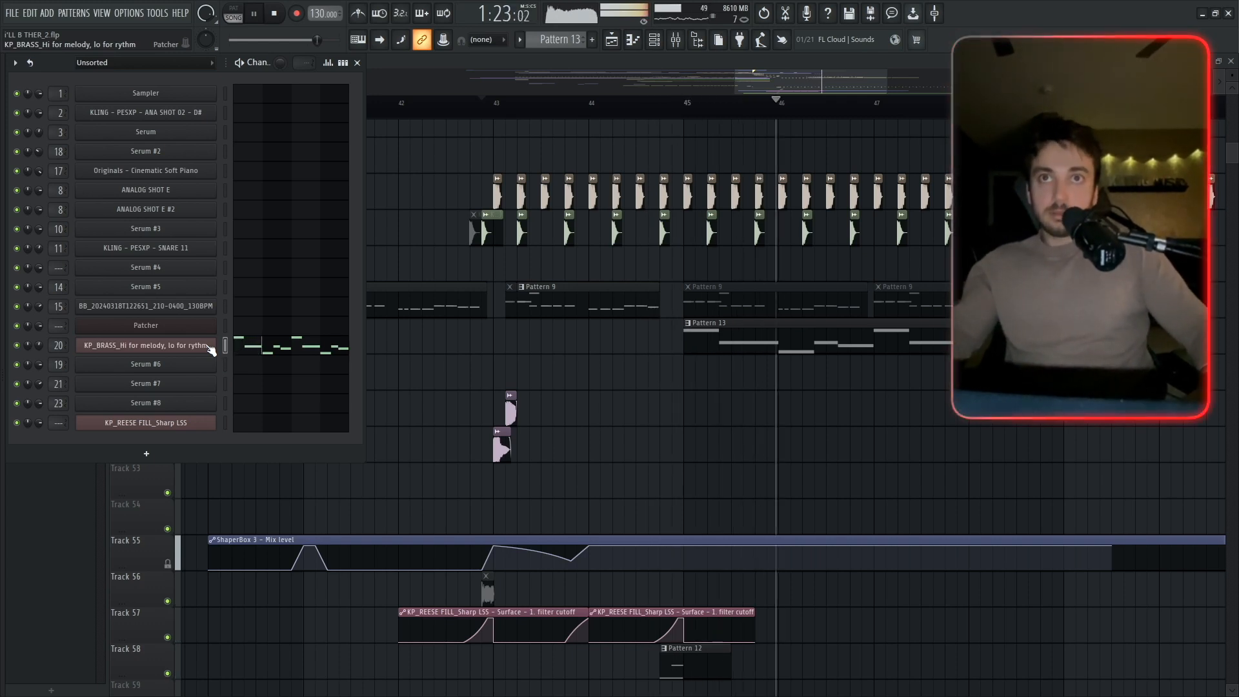
pyautogui.press('F6')
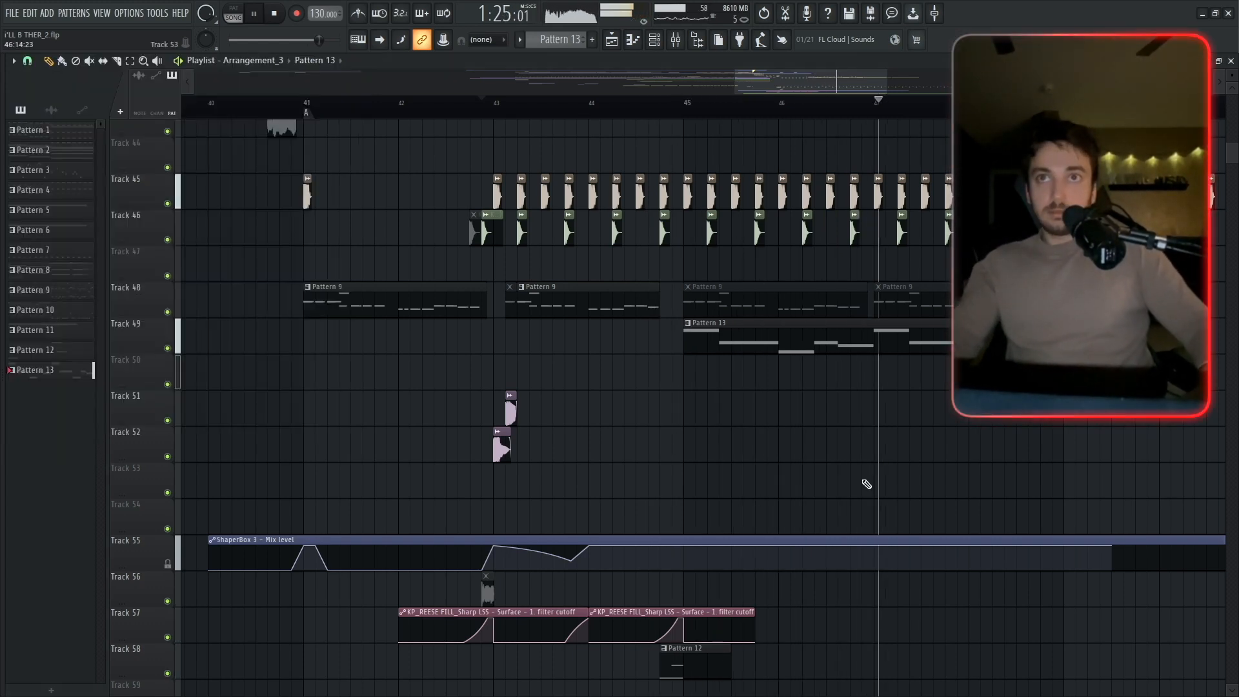
pyautogui.scroll(-6, 747, 473)
pyautogui.scroll(3, 570, 595)
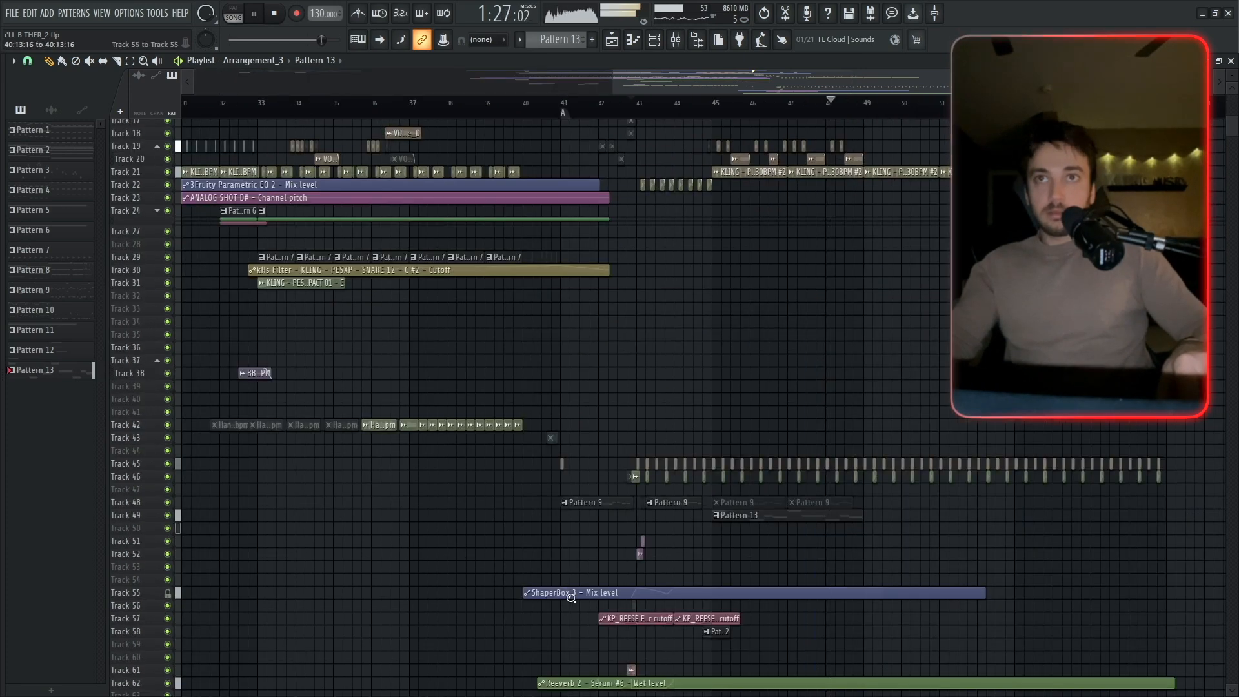
pyautogui.scroll(2, 797, 151)
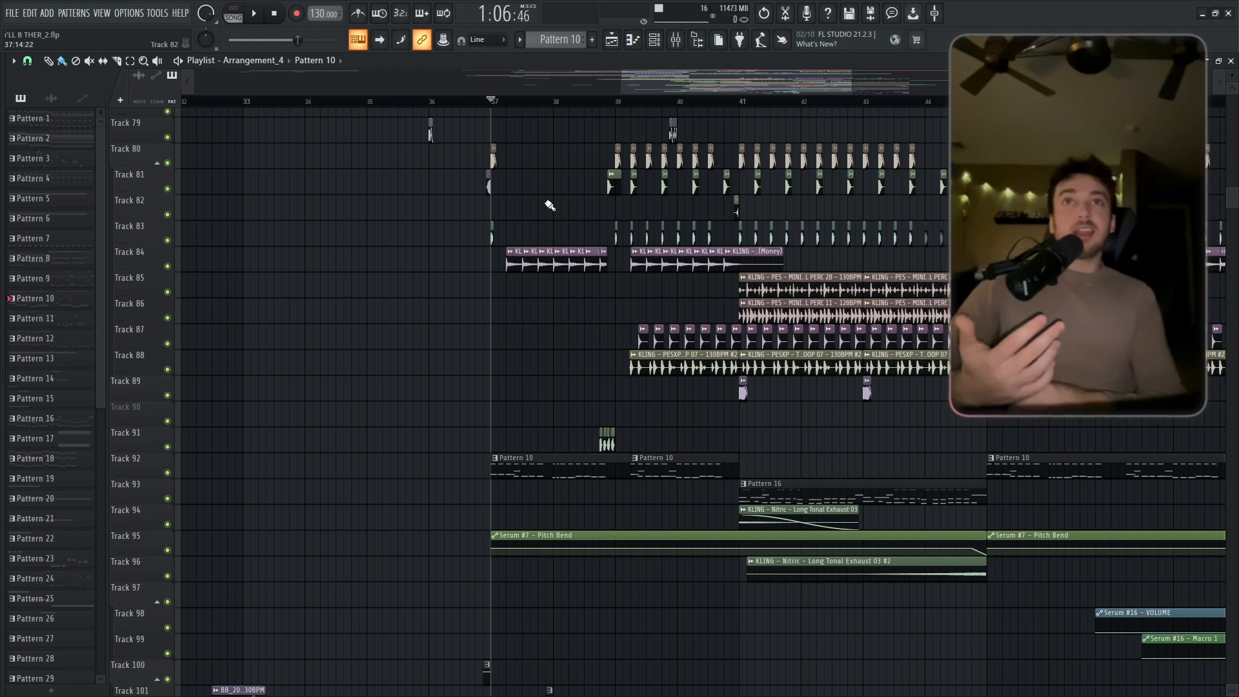
# Move the playhead to bar 39 and mute Serum #10 in Pattern 10 to isolate the other bass layers.
pyautogui.click(615, 101)
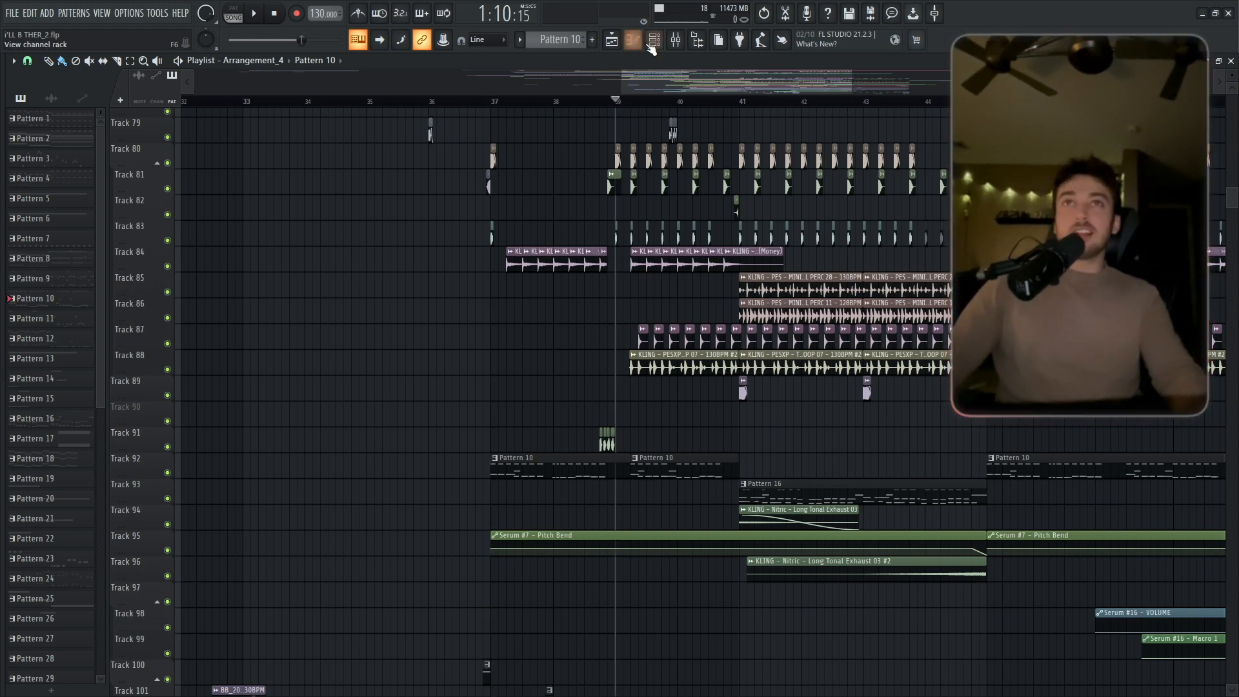
pyautogui.click(652, 45)
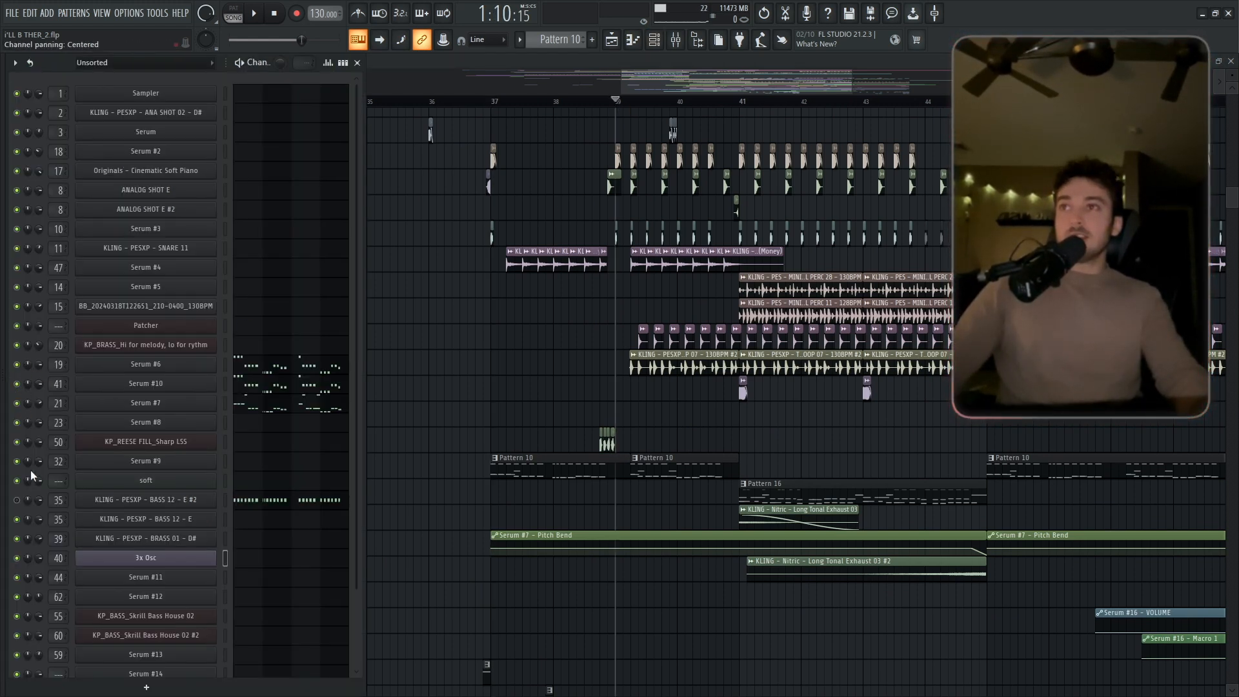
pyautogui.click(17, 501)
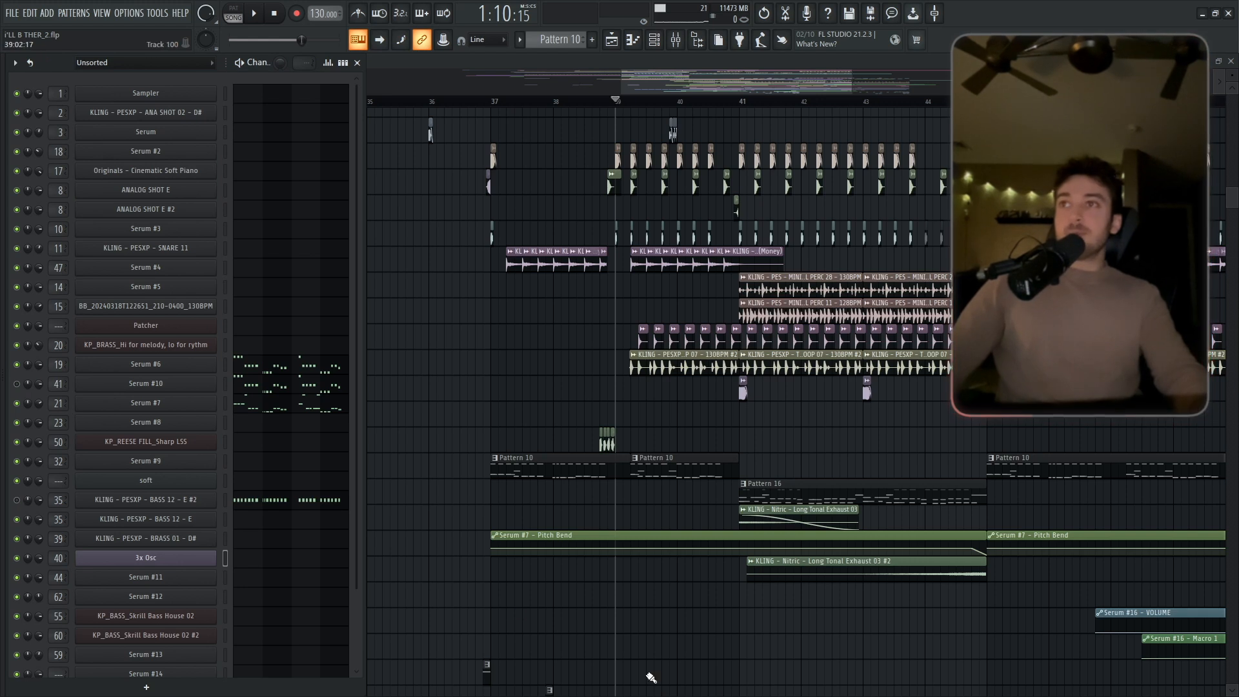
pyautogui.rightClick(532, 337)
pyautogui.rightClick(168, 164)
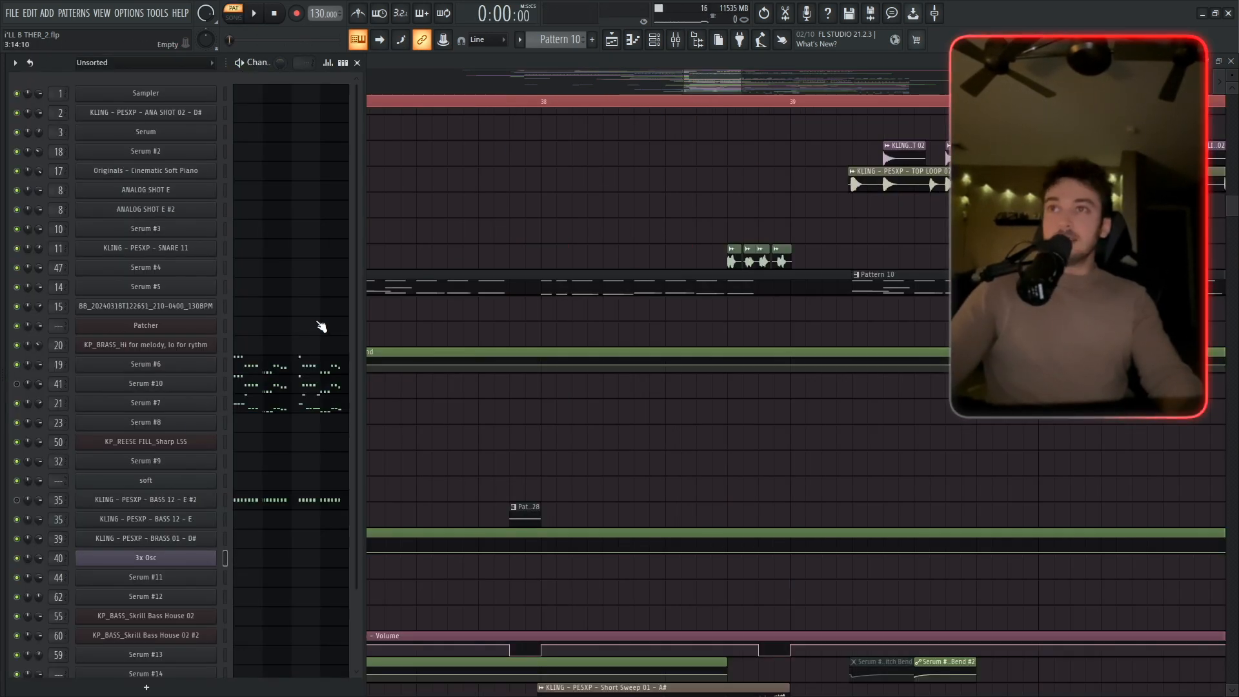
# Audition Serum #6's BASS_Knock 5th V1 2.0 (PESXP) preset in Pattern 10 with Serum #7 muted, then close its window.
pyautogui.click(130, 368)
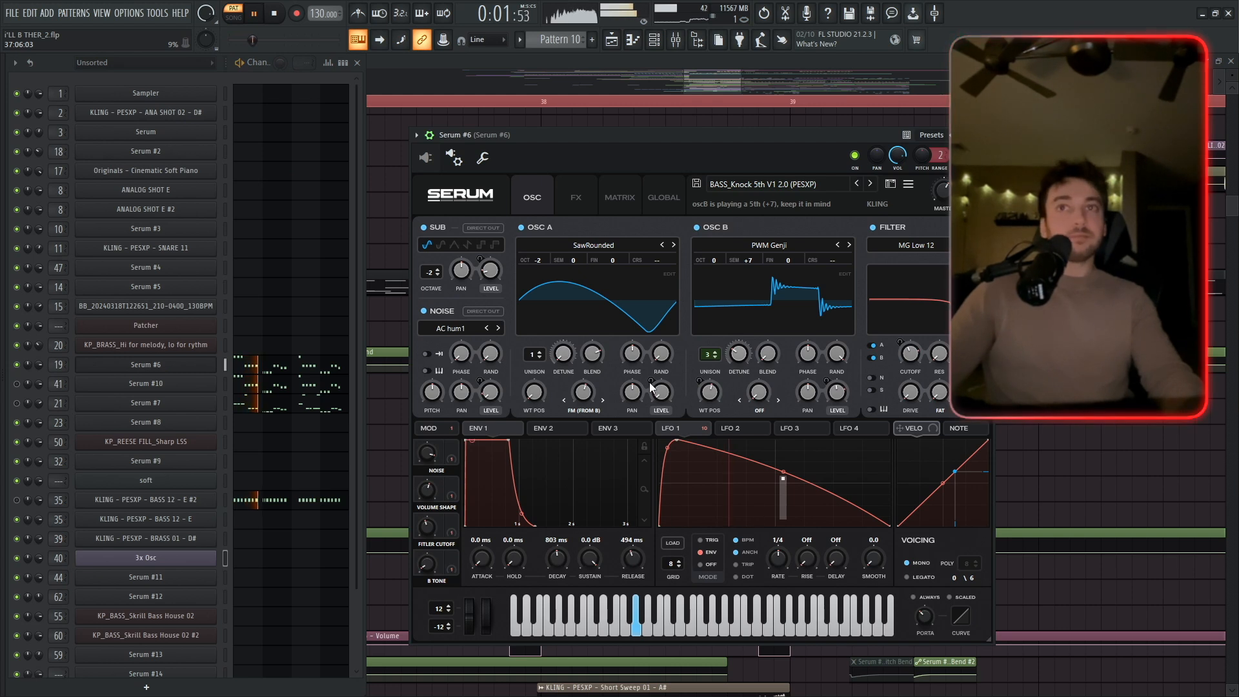
pyautogui.moveTo(512, 131); pyautogui.dragTo(519, 126)
pyautogui.press('space')
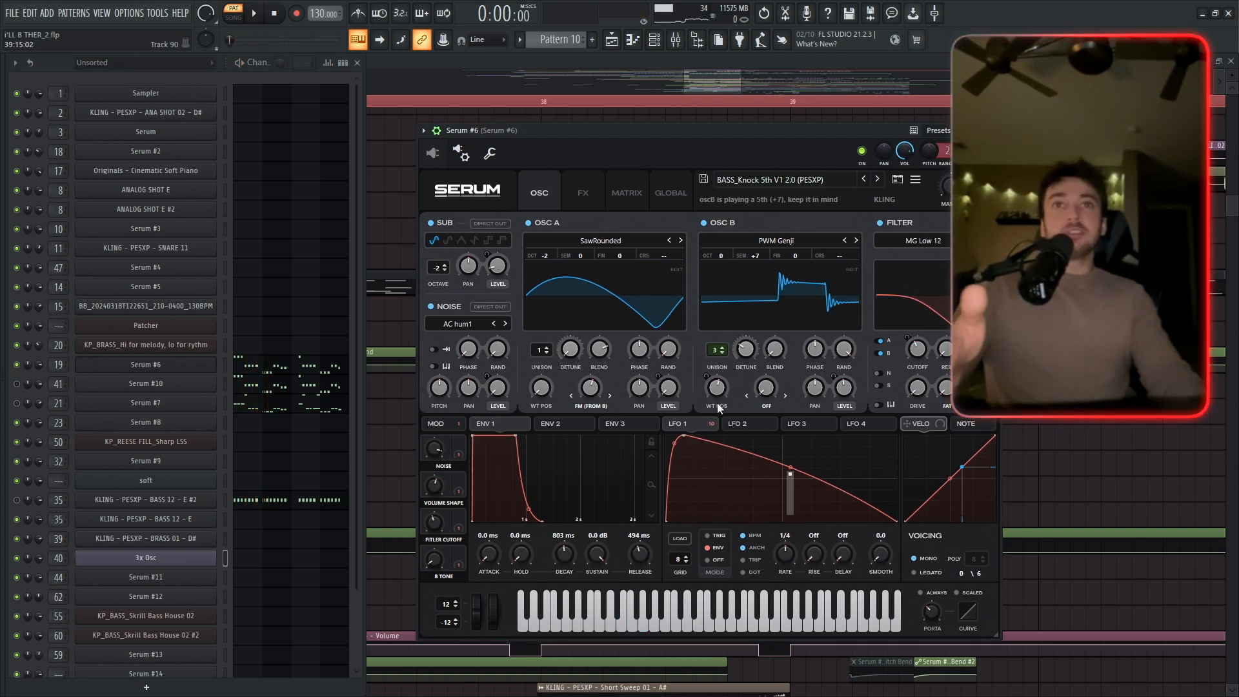
pyautogui.click(576, 187)
pyautogui.click(547, 191)
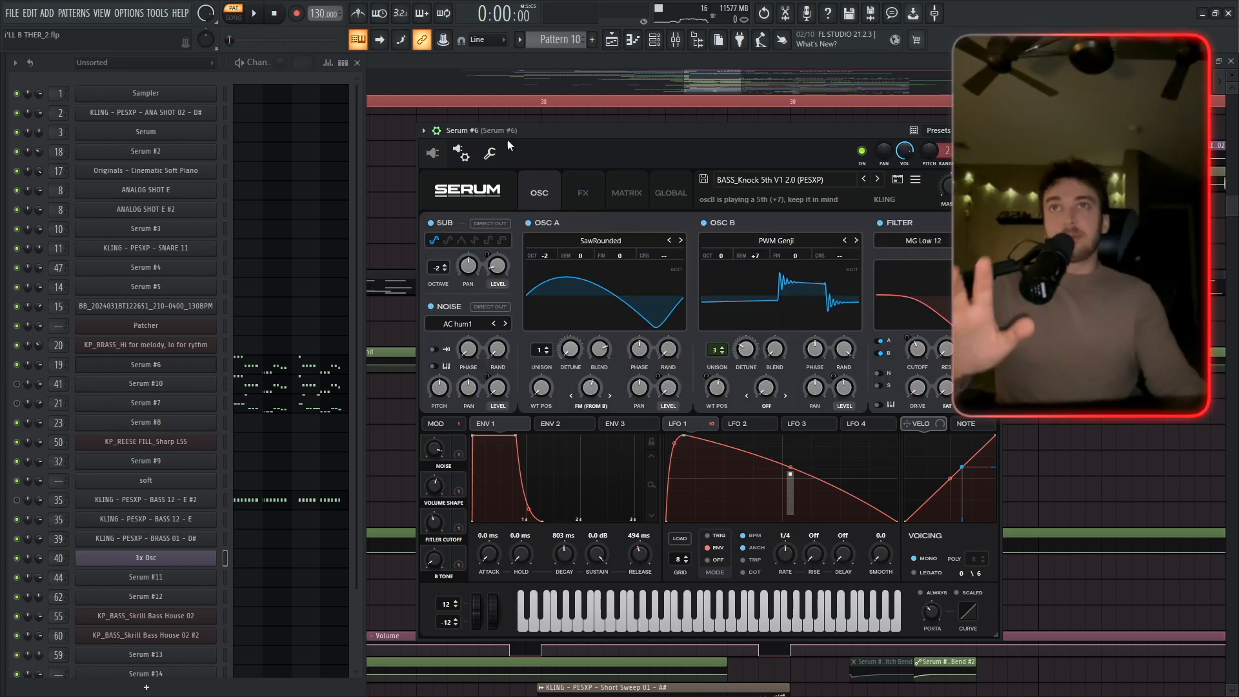
pyautogui.press('space')
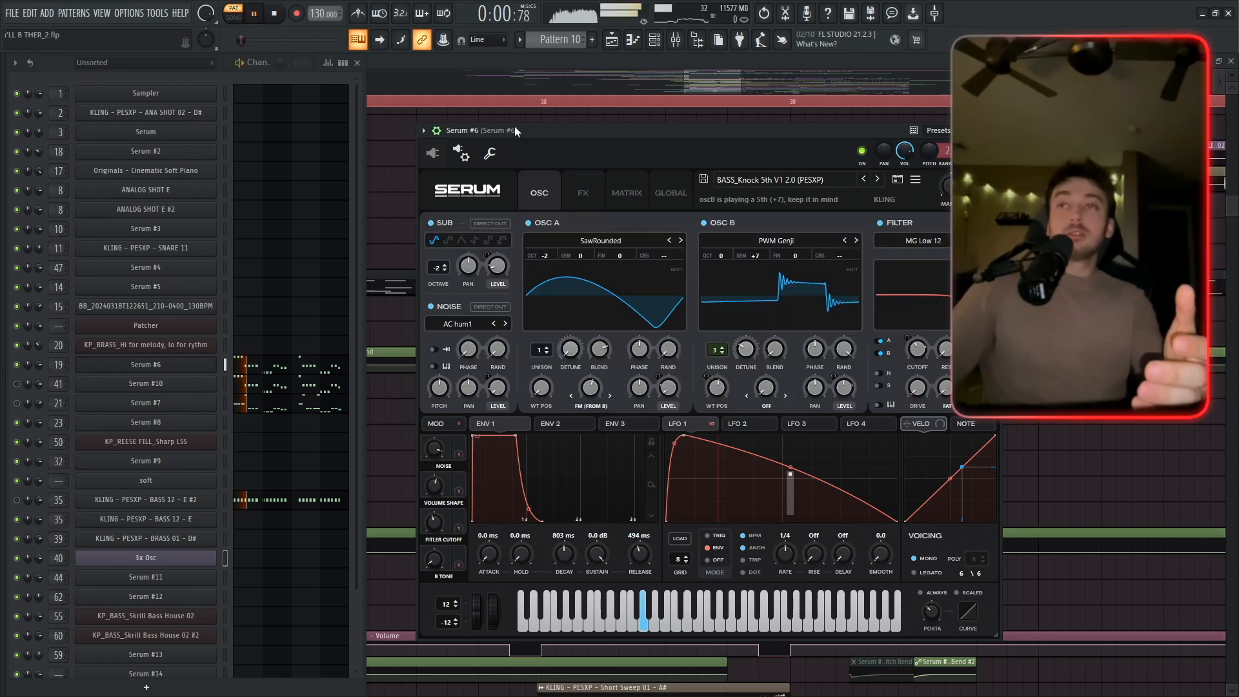
pyautogui.press('Escape')
pyautogui.press('space')
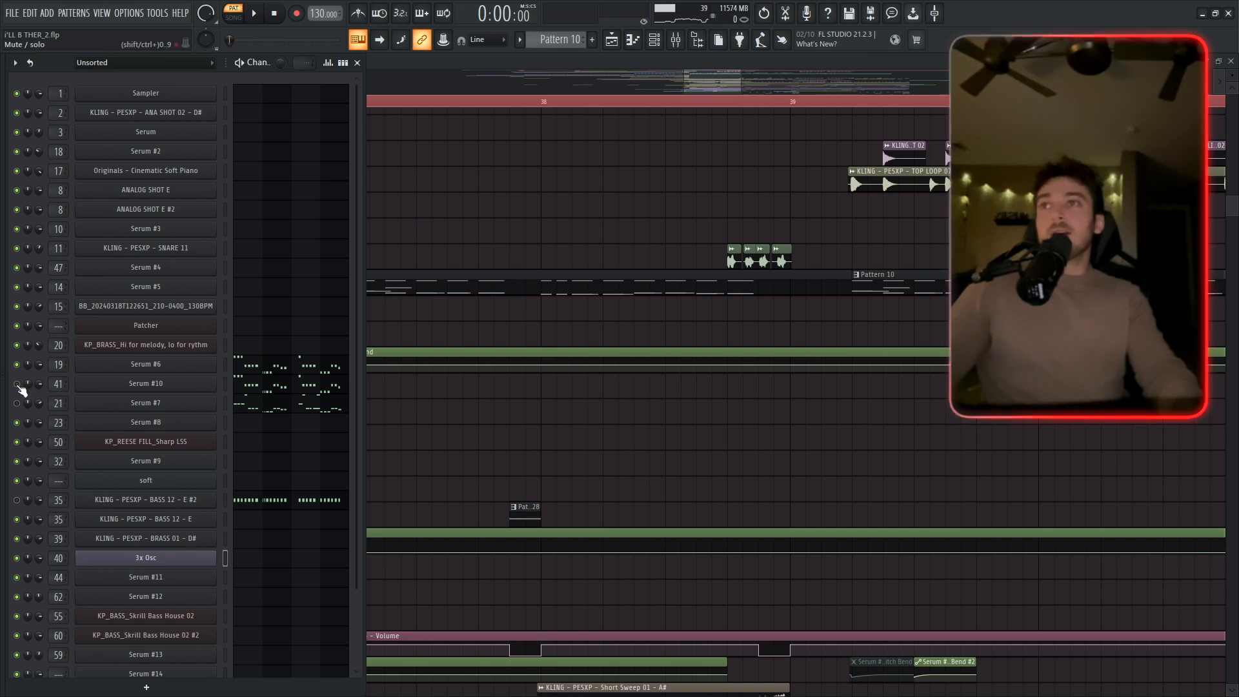
# Examine Serum #10's version of the BASS_Knock 5th preset and audition it in Pattern 10 with Serum #6 muted.
pyautogui.click(192, 389)
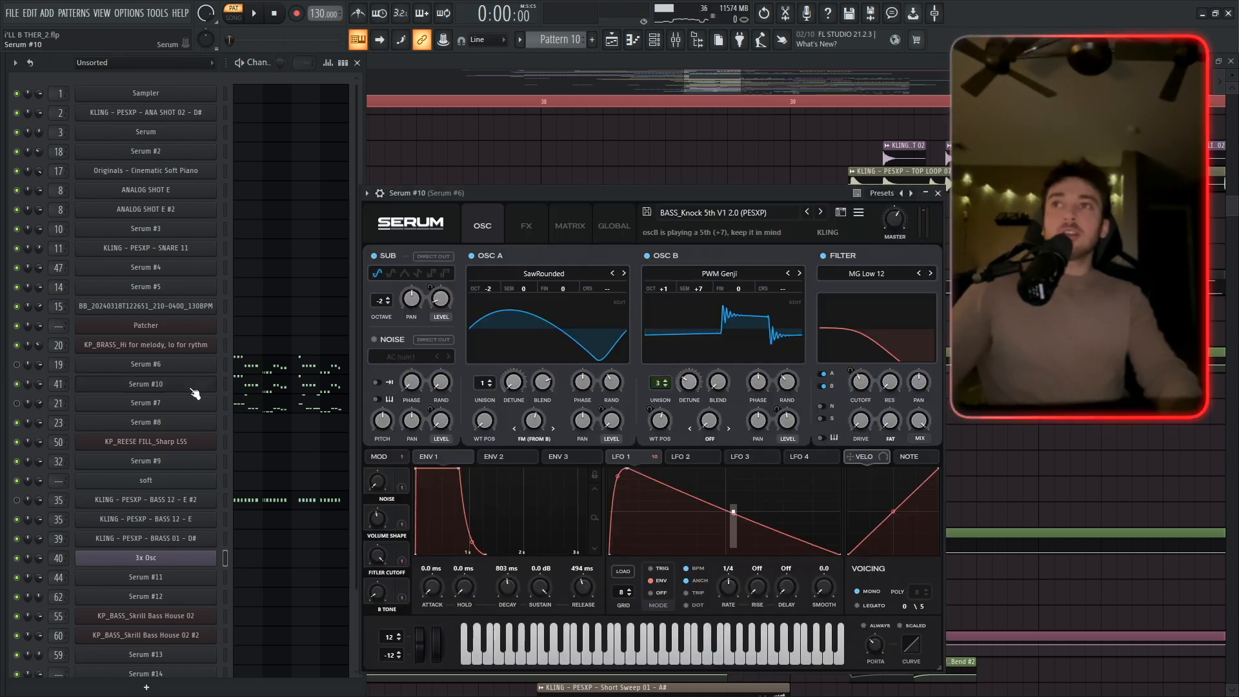
pyautogui.moveTo(653, 192); pyautogui.dragTo(688, 180)
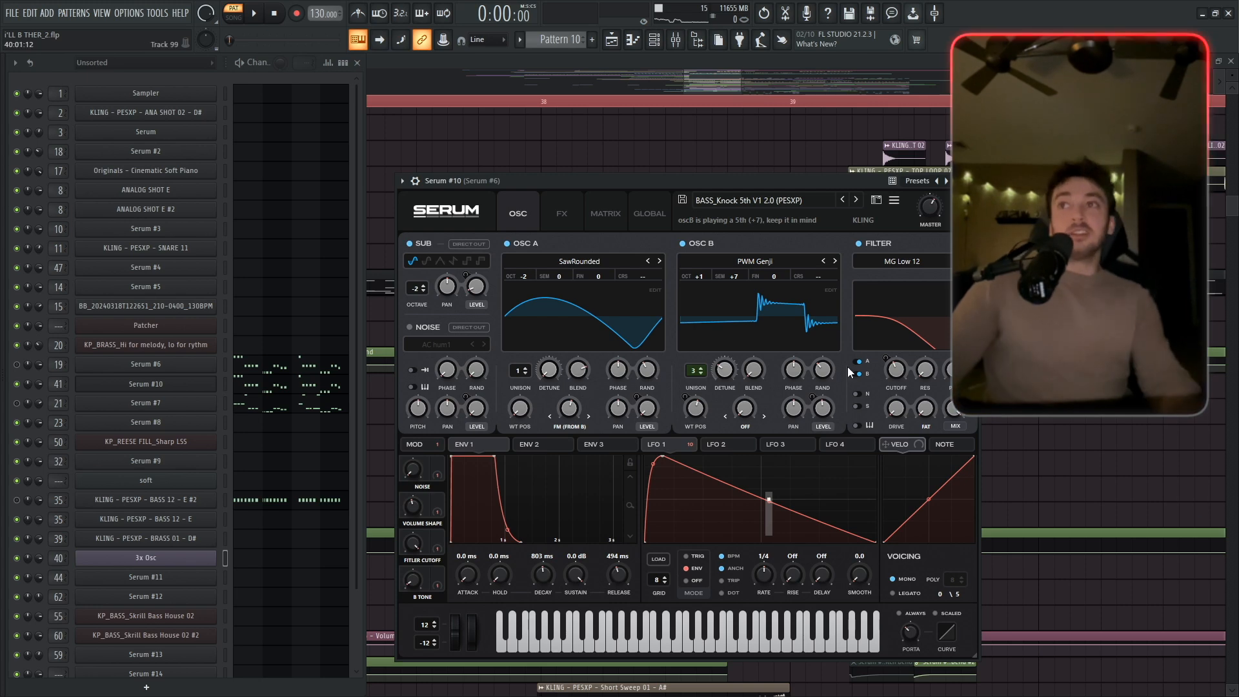
pyautogui.press('space')
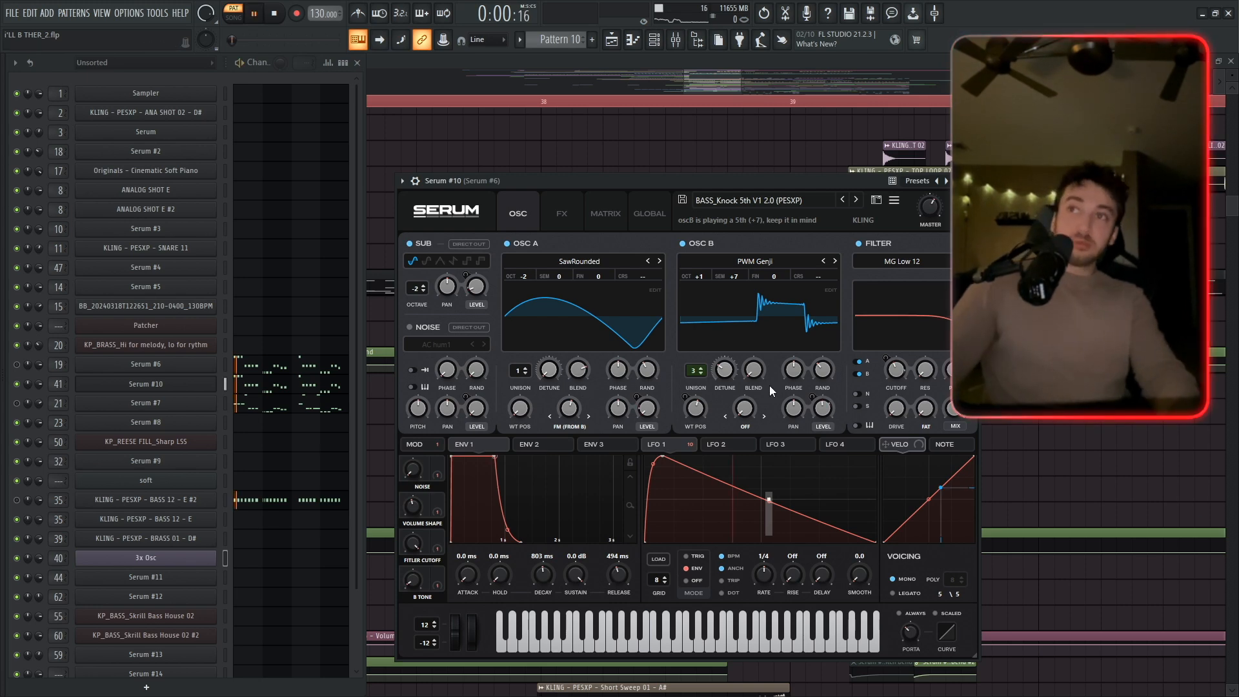
pyautogui.doubleClick(61, 385)
pyautogui.press('space')
# Unmute Serum #6 and play both bass layers together, then restore Serum #7 and switch back to song mode.
pyautogui.press('F9')
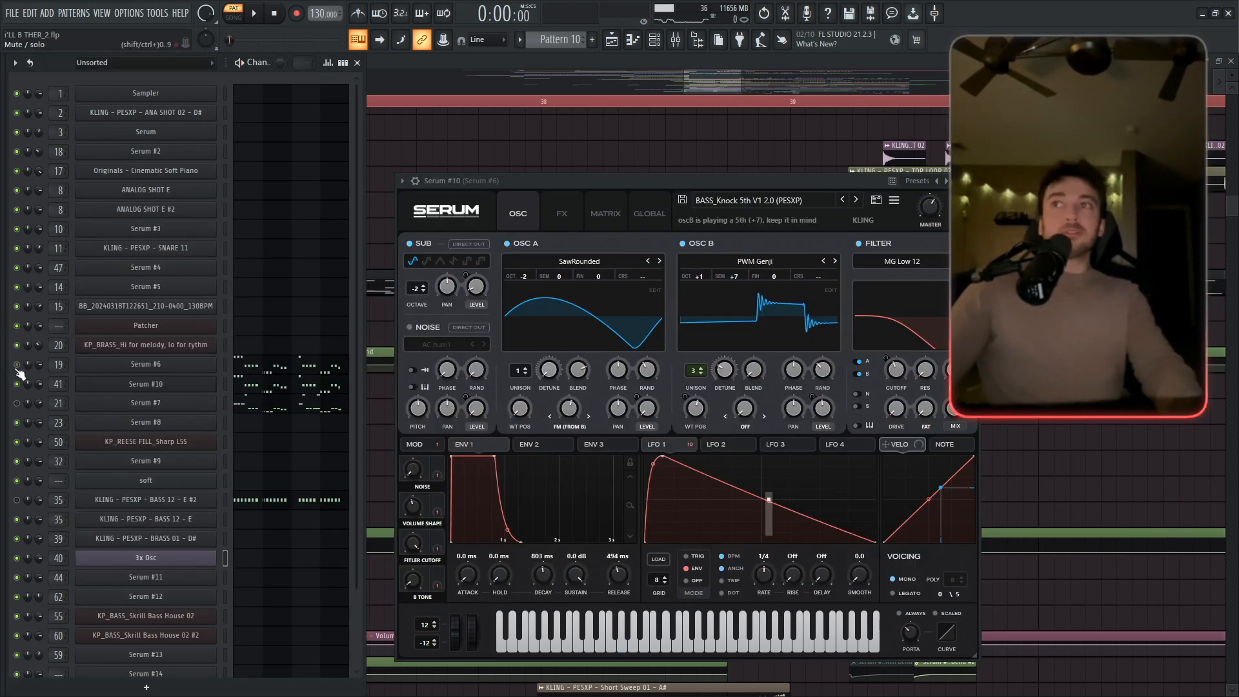
pyautogui.press('space')
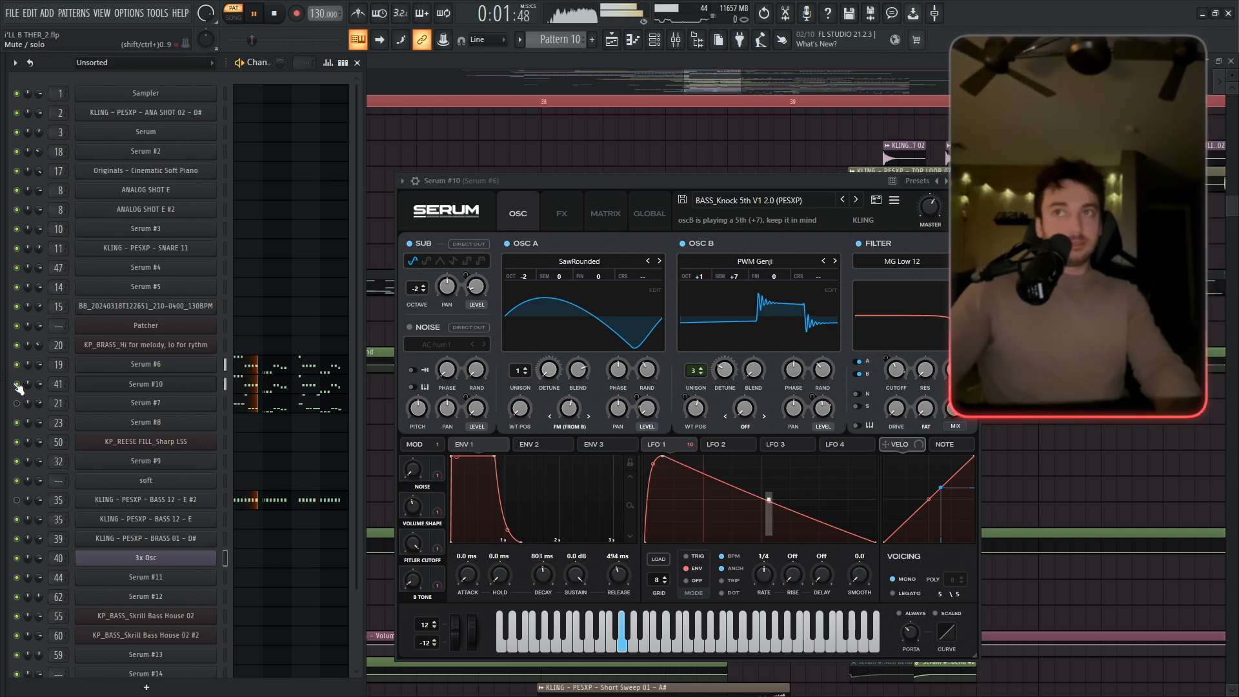
pyautogui.press('space')
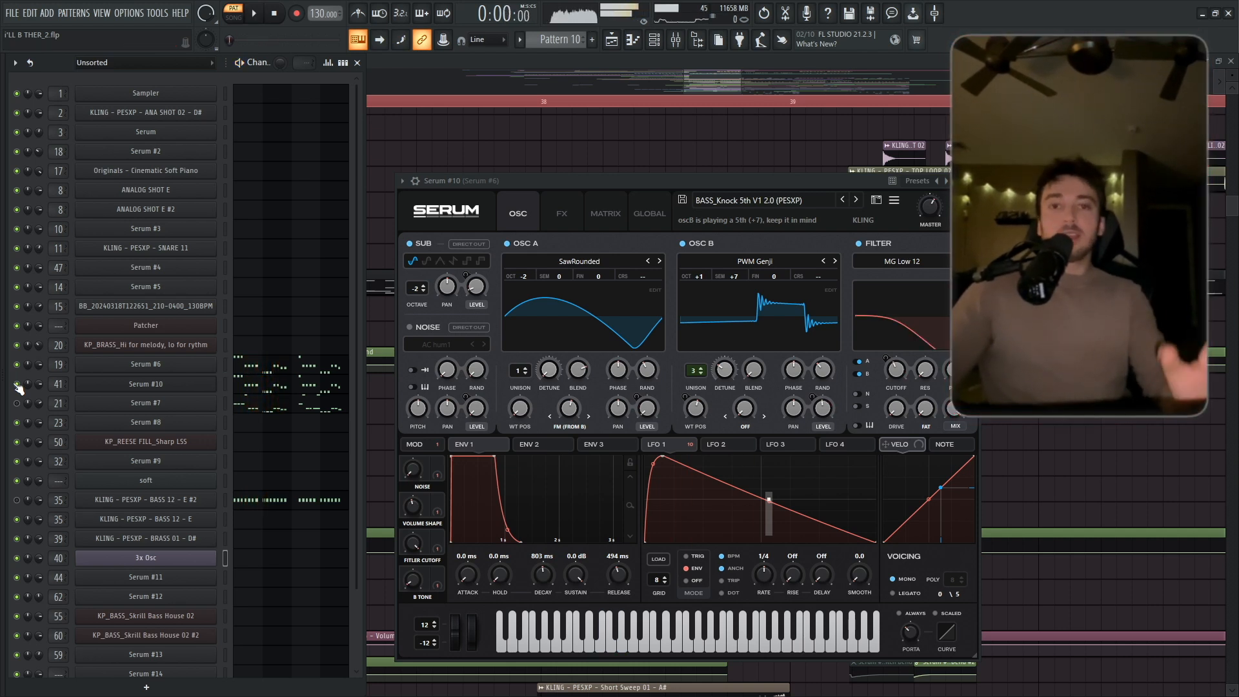
pyautogui.click(617, 40)
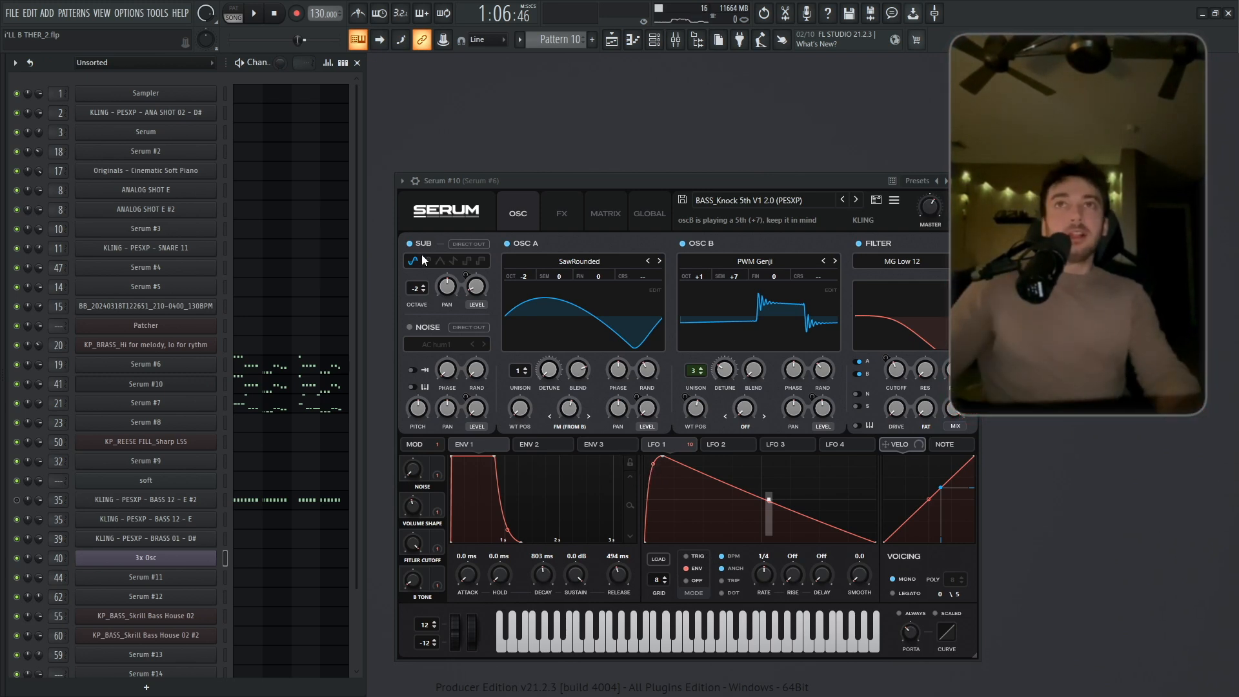
# Play Pattern 10's Serum basses, move the Serum #10 window, then mute Serum #6, #10 and #7 and switch to pattern mode.
pyautogui.press('space')
pyautogui.moveTo(575, 184); pyautogui.dragTo(534, 150)
pyautogui.press('space')
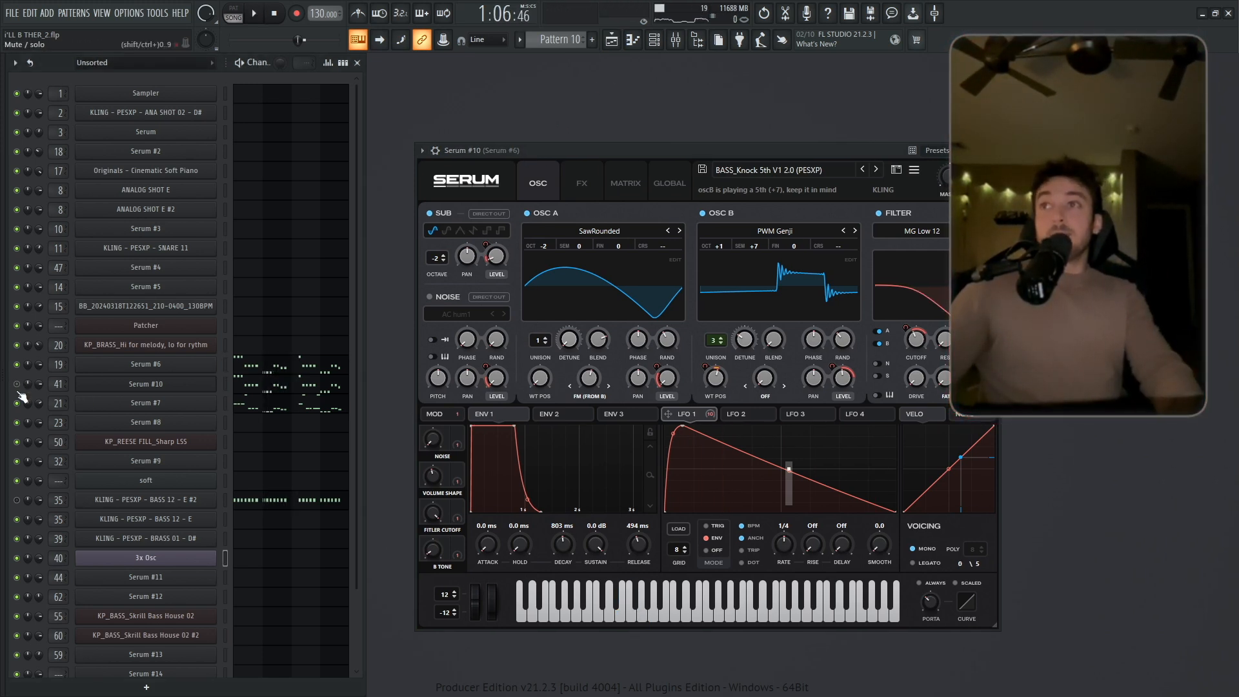
pyautogui.press('l')
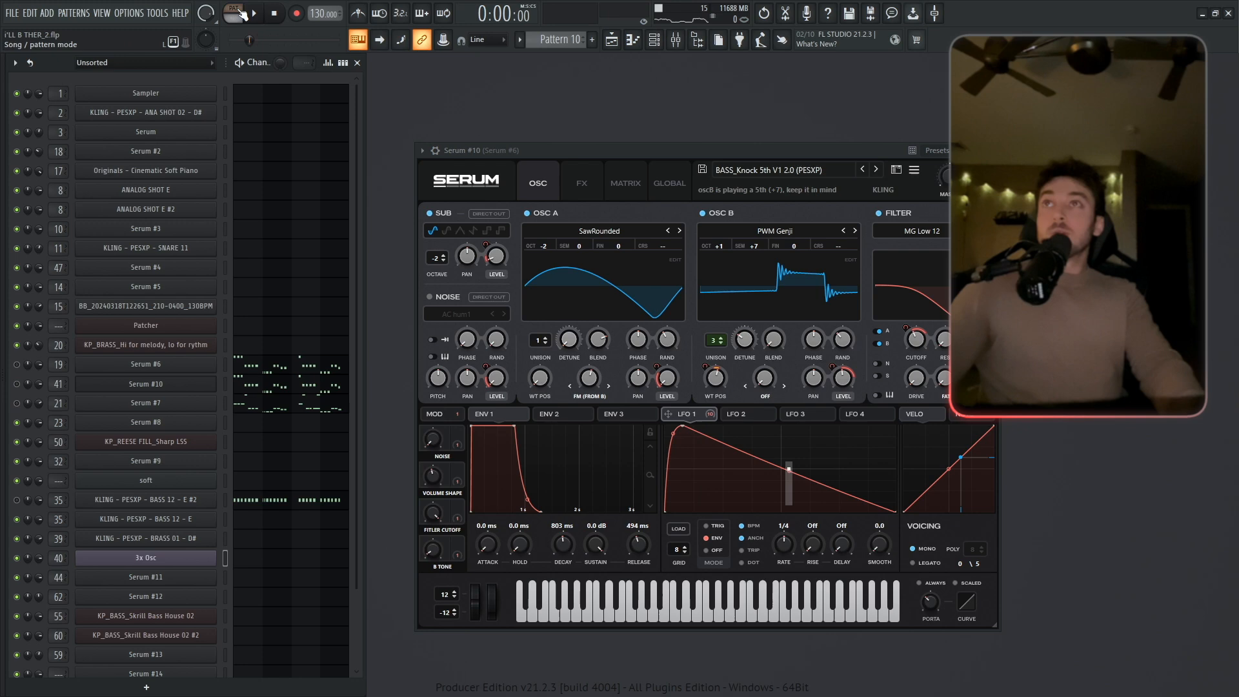
# Unmute KLING - PESXP - BASS 12 - E #2, open its sampler settings, and examine and play its waveform in Edison.
pyautogui.click(173, 500)
pyautogui.click(17, 500)
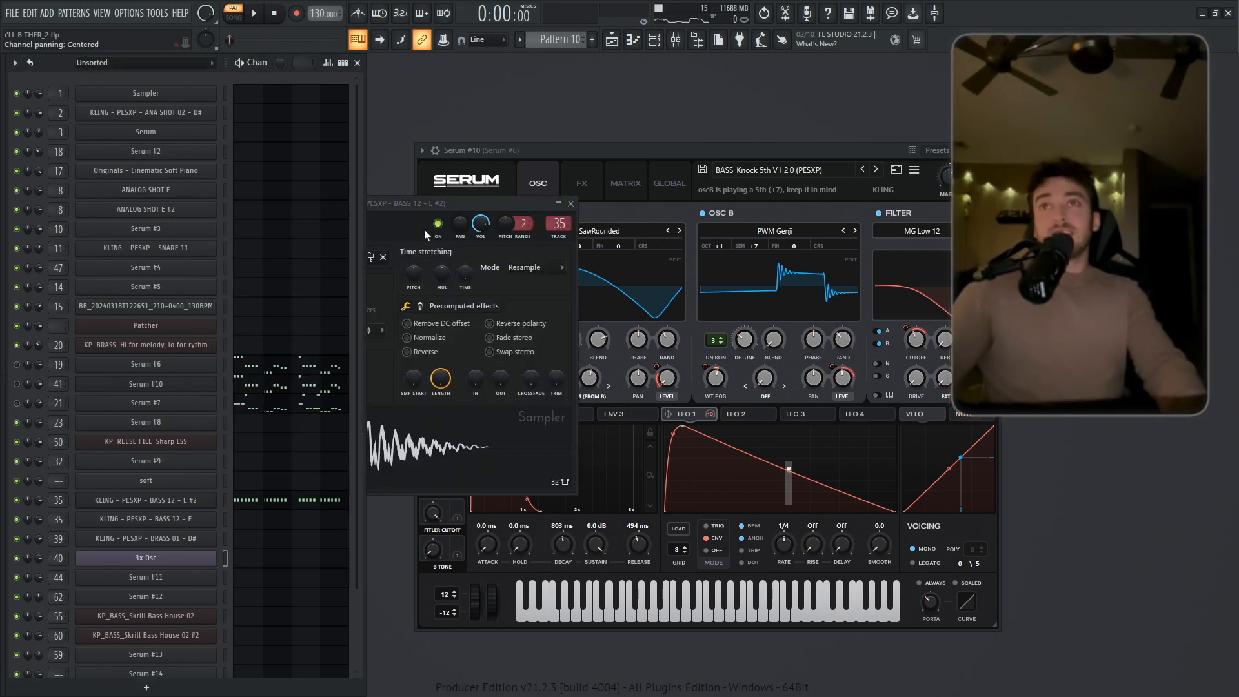
pyautogui.moveTo(404, 203); pyautogui.dragTo(579, 189)
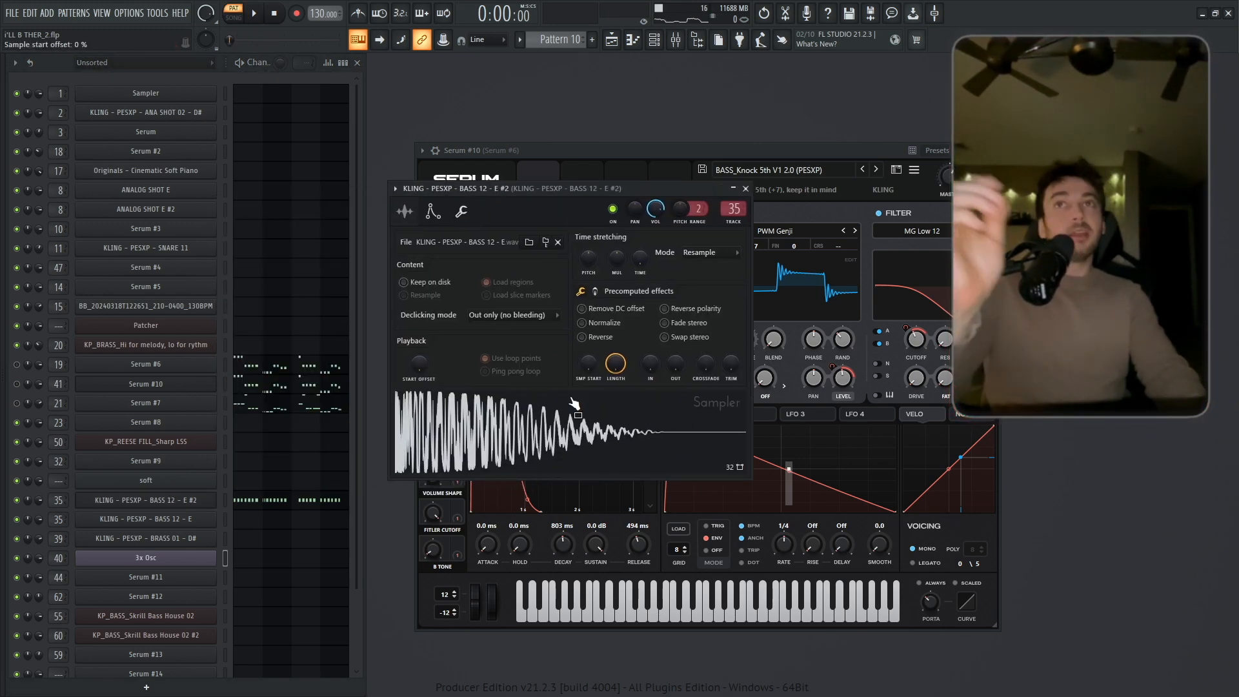
pyautogui.click(539, 434)
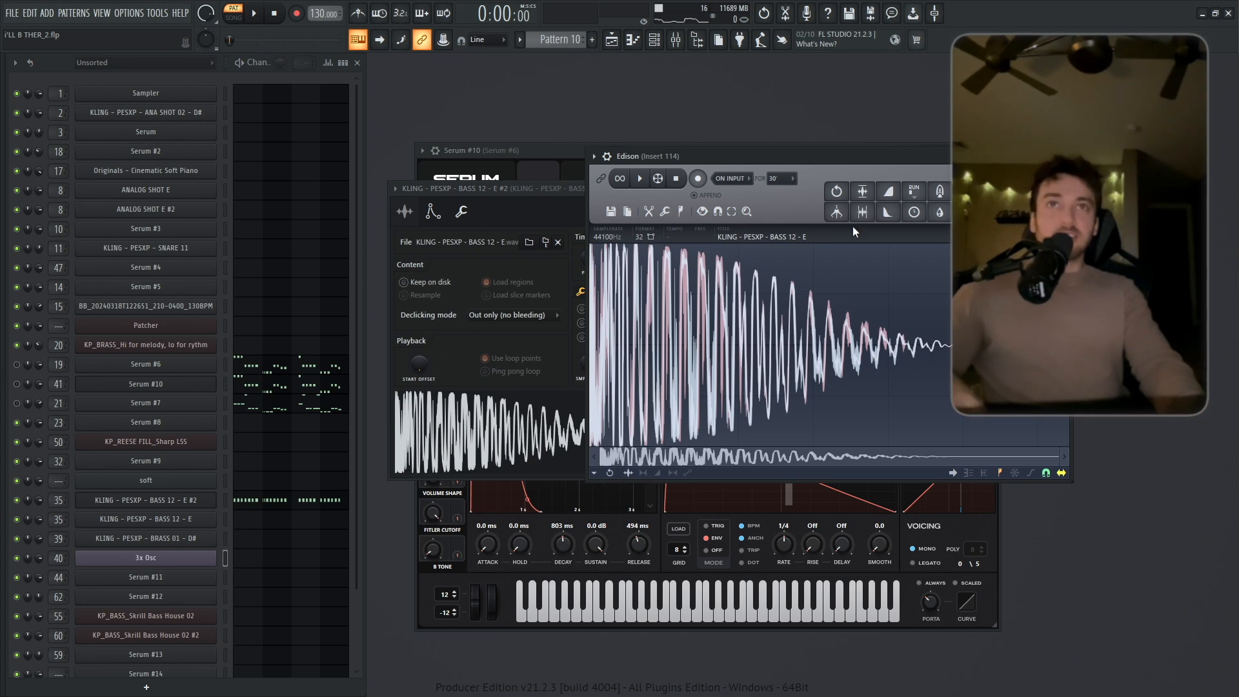
pyautogui.press('space')
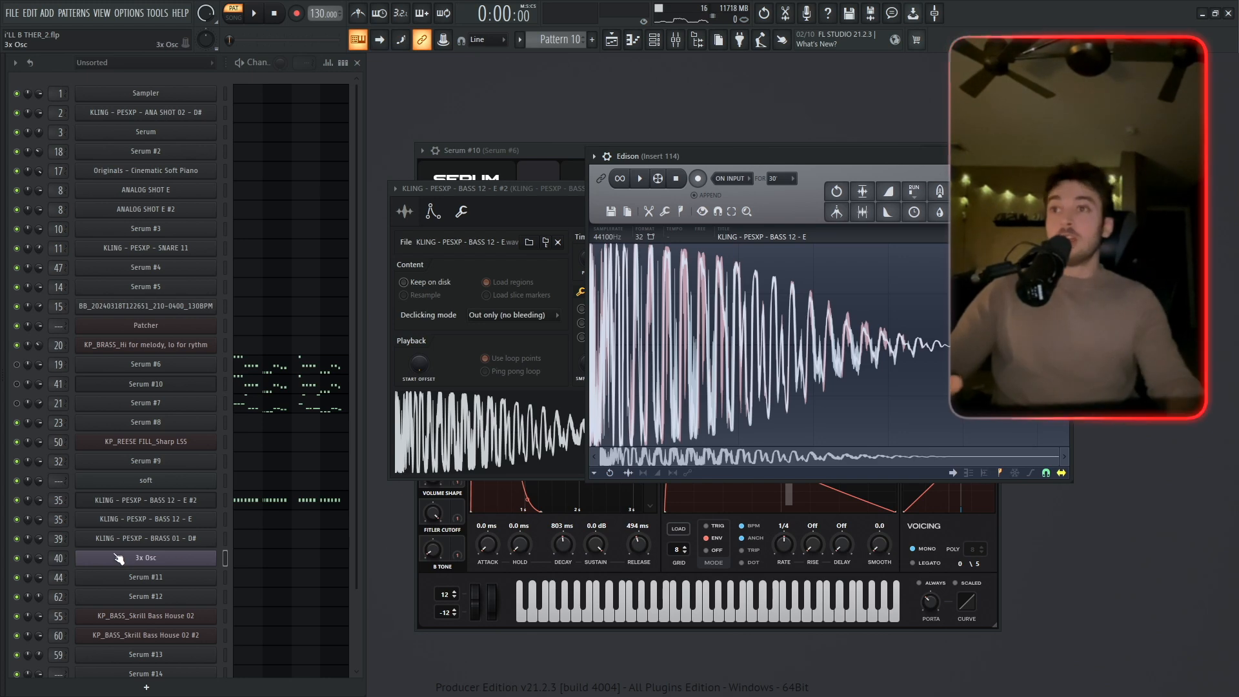
# Inspect the BASS 12 - E #2 mixer effects: both Parametric EQ 2s, the Transient Shaper and Crispy Clip, then play the bass.
pyautogui.press('F9')
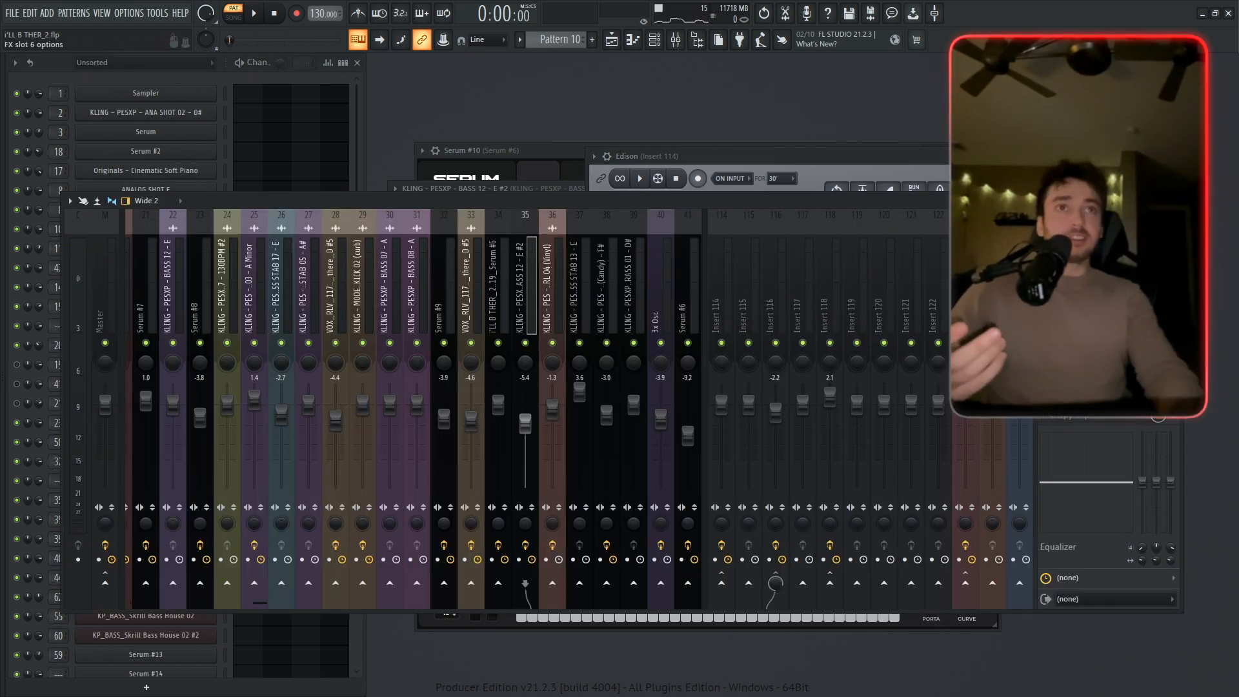
pyautogui.click(1099, 282)
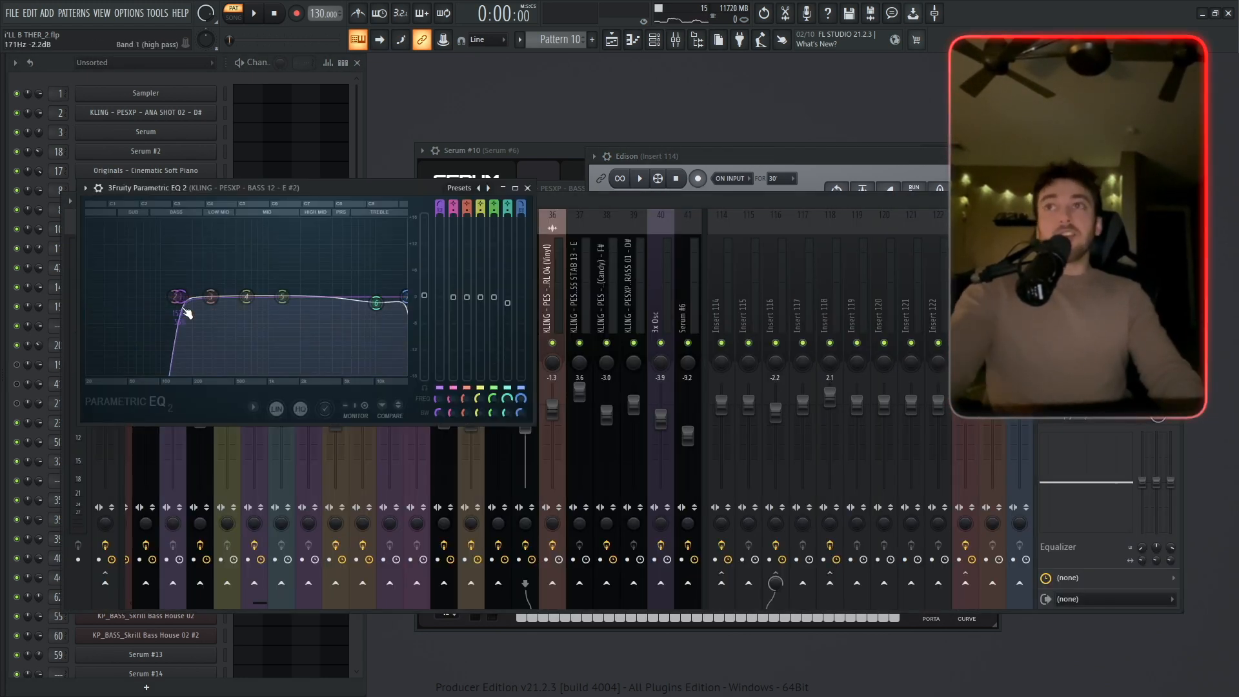
pyautogui.click(1098, 301)
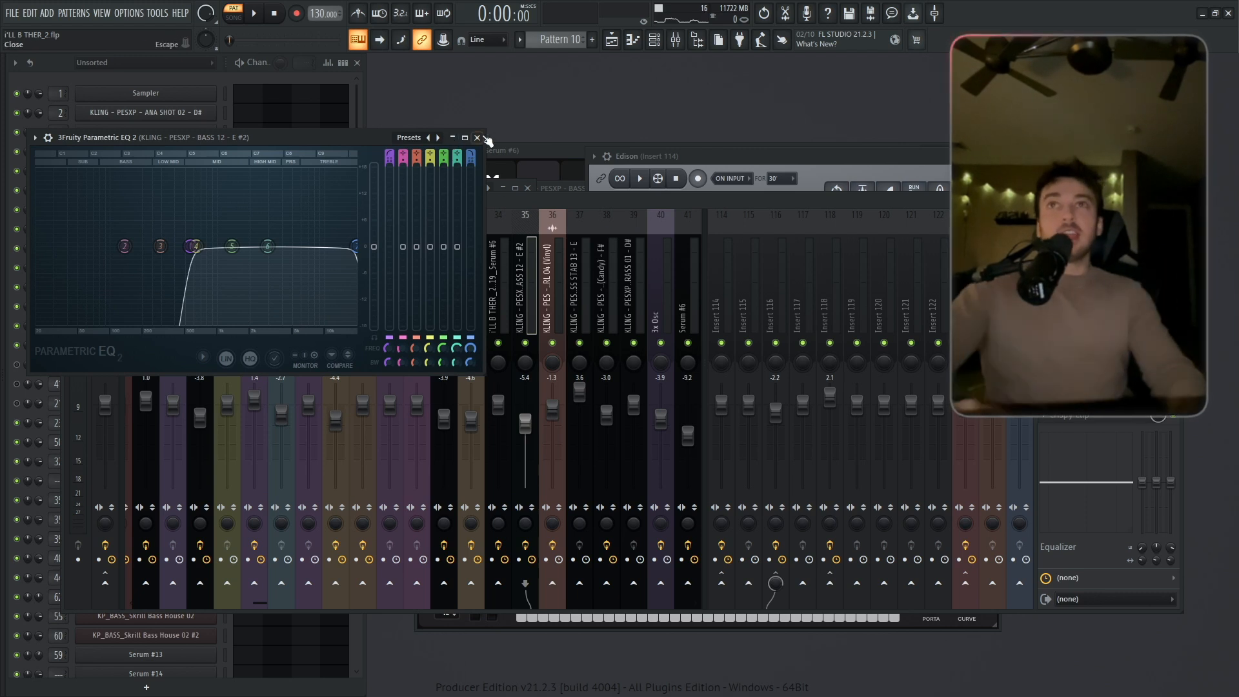
pyautogui.click(478, 138)
pyautogui.click(1099, 376)
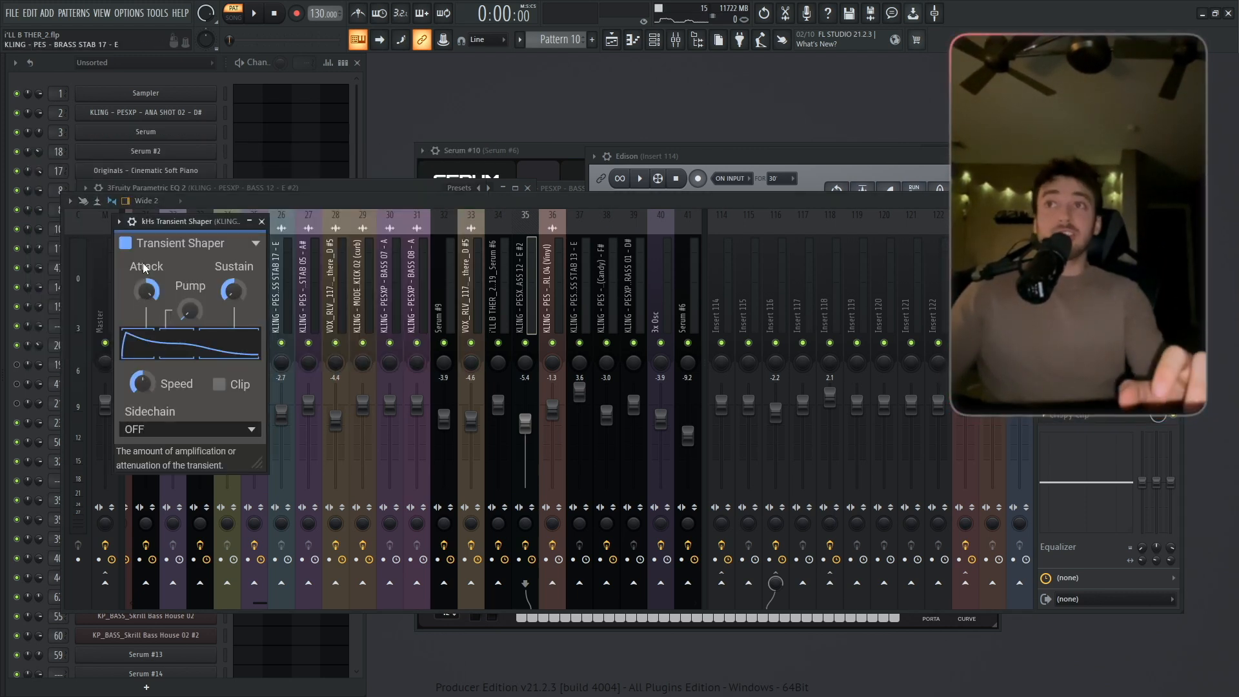
pyautogui.click(1109, 426)
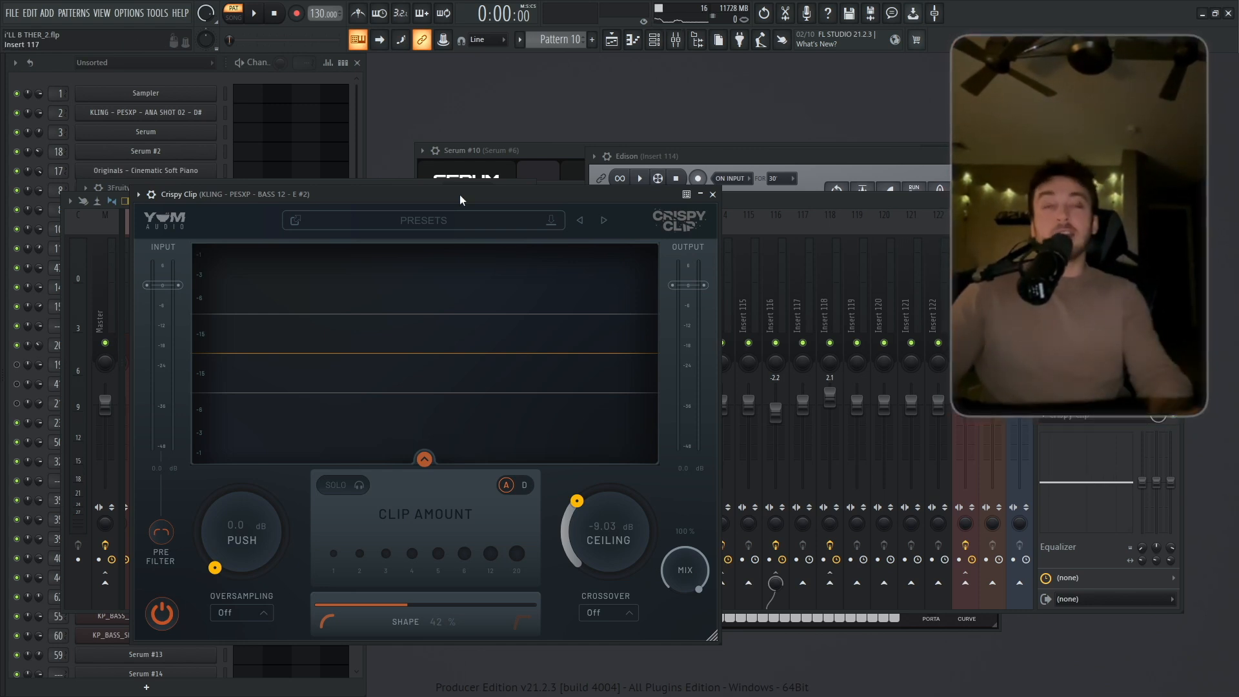
pyautogui.press('space')
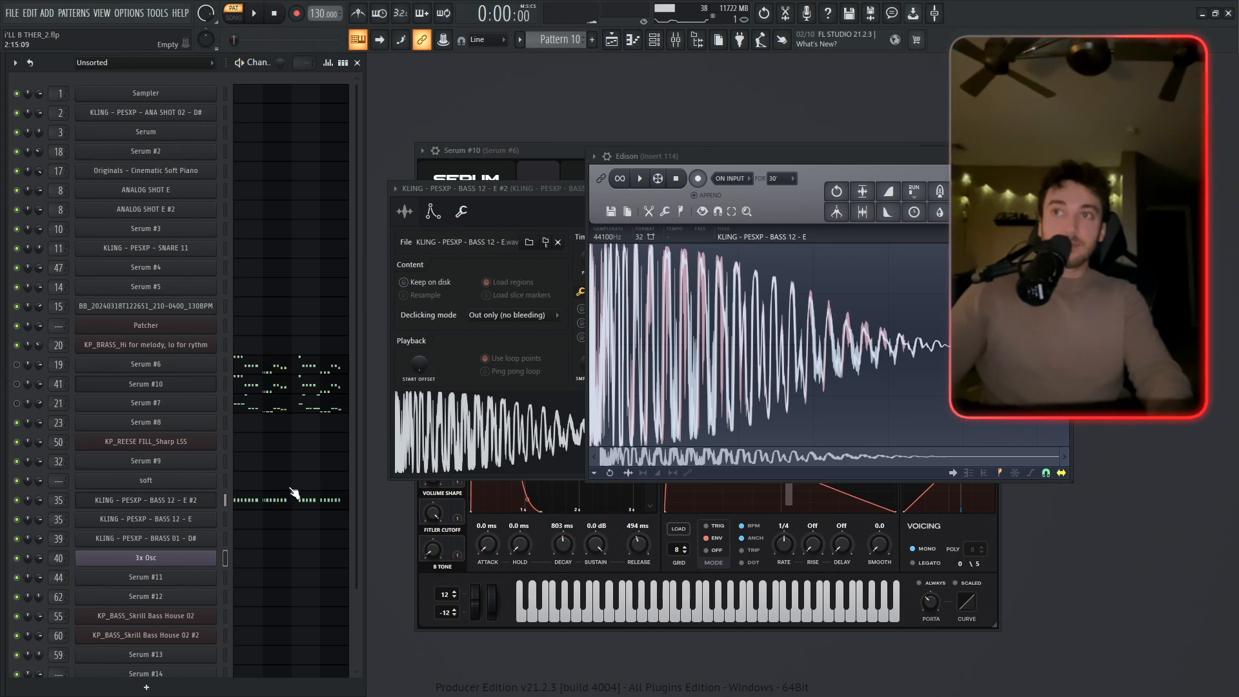
# Examine the BASS 12 - E #2 notes in the piano roll, sound the B6 key, and return to the channel rack.
pyautogui.click(293, 494)
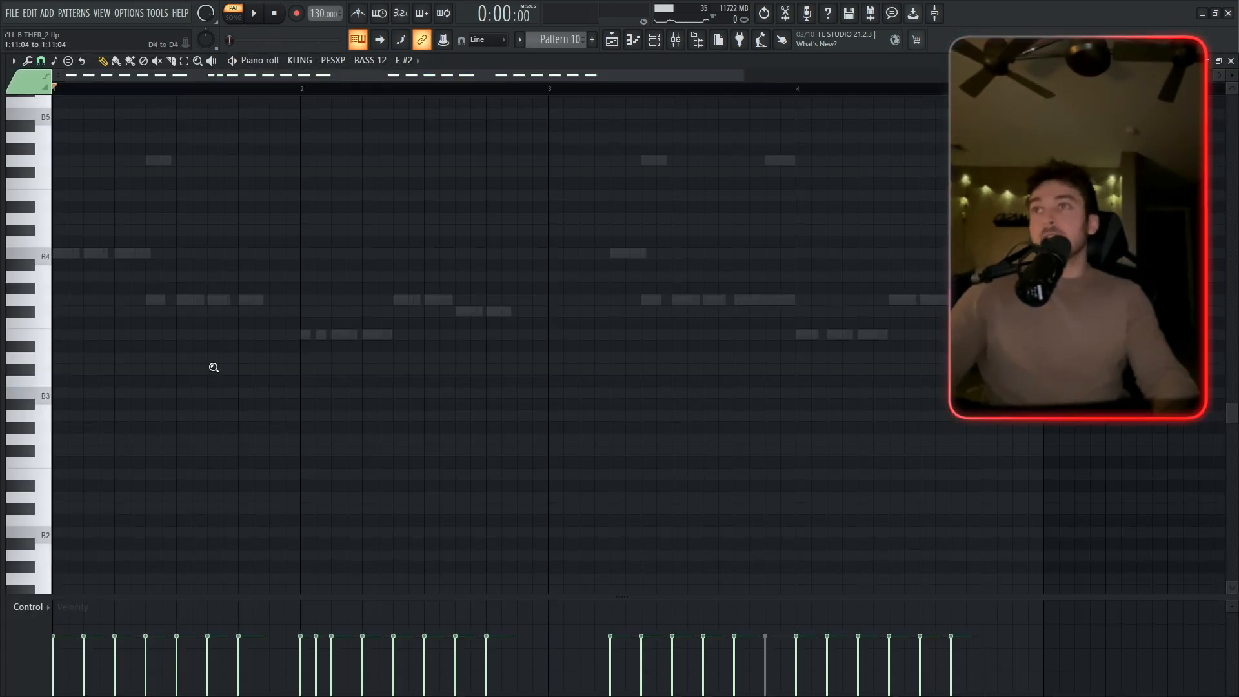
pyautogui.keyDown('ctrl'); pyautogui.rightClick(214, 367); pyautogui.keyUp('ctrl')
pyautogui.click(43, 353)
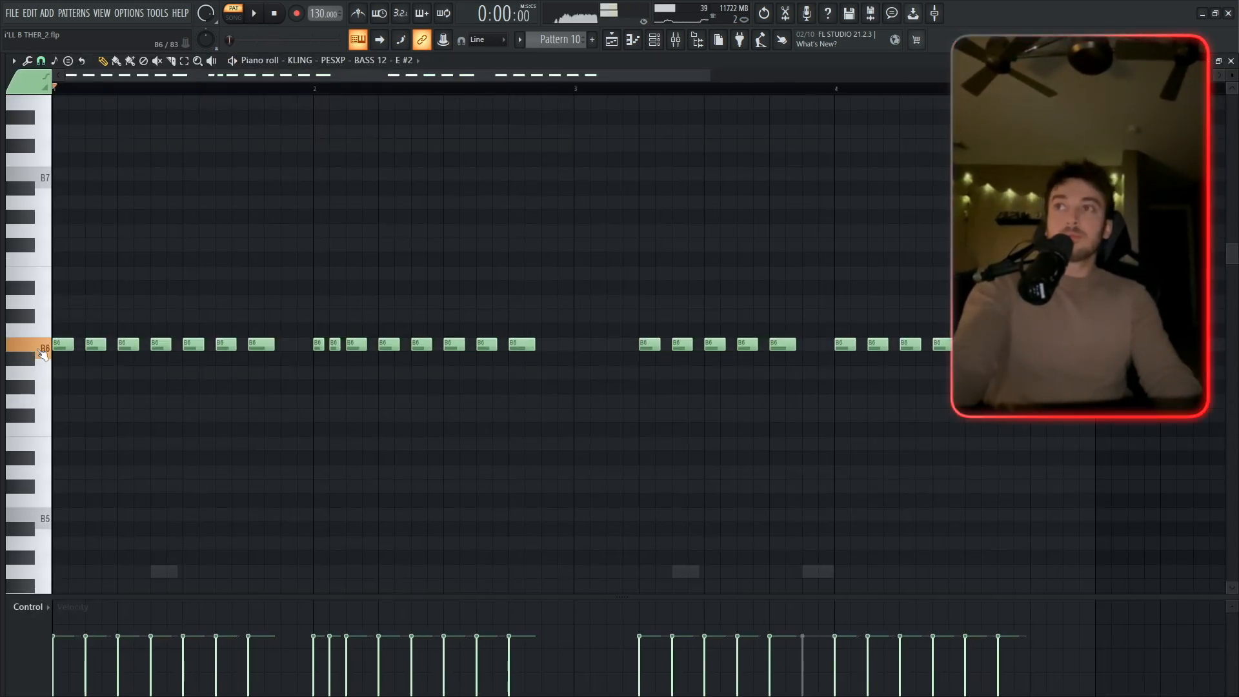
pyautogui.press('F7')
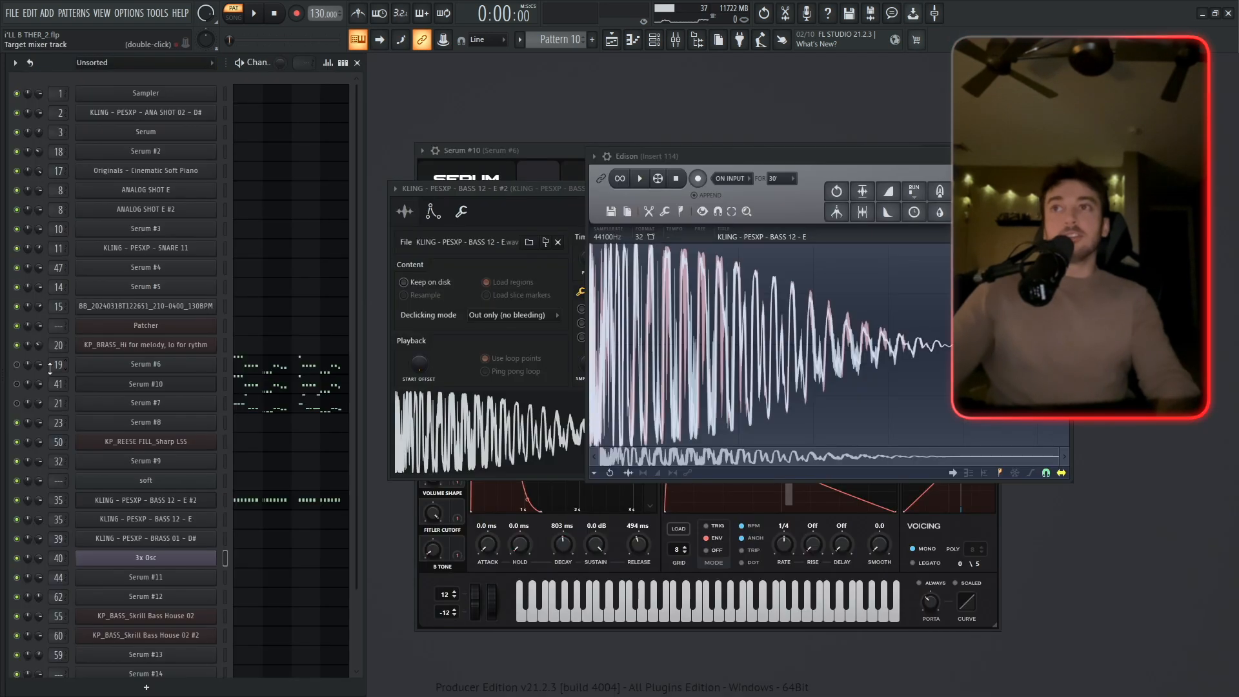
# Play the sampled BASS 12 - E #2 together with Serum #6 and Serum #10, and toggle Serum #7's mute.
pyautogui.press('space')
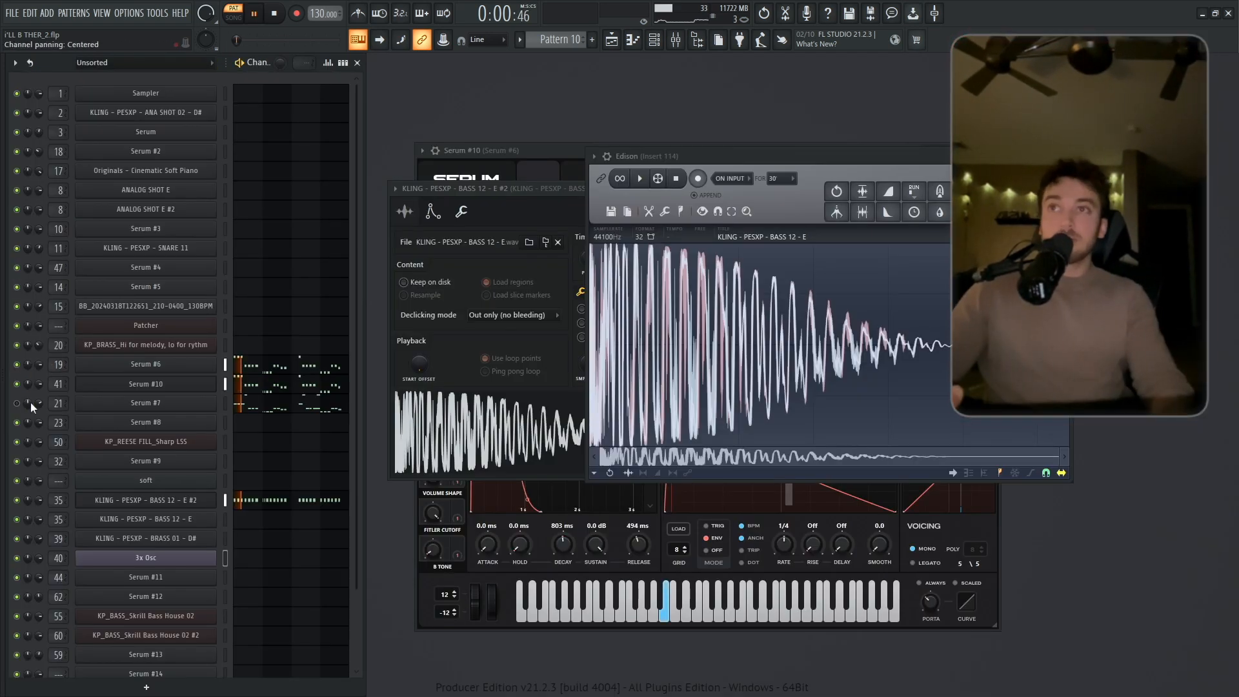
pyautogui.click(17, 403)
pyautogui.press('space')
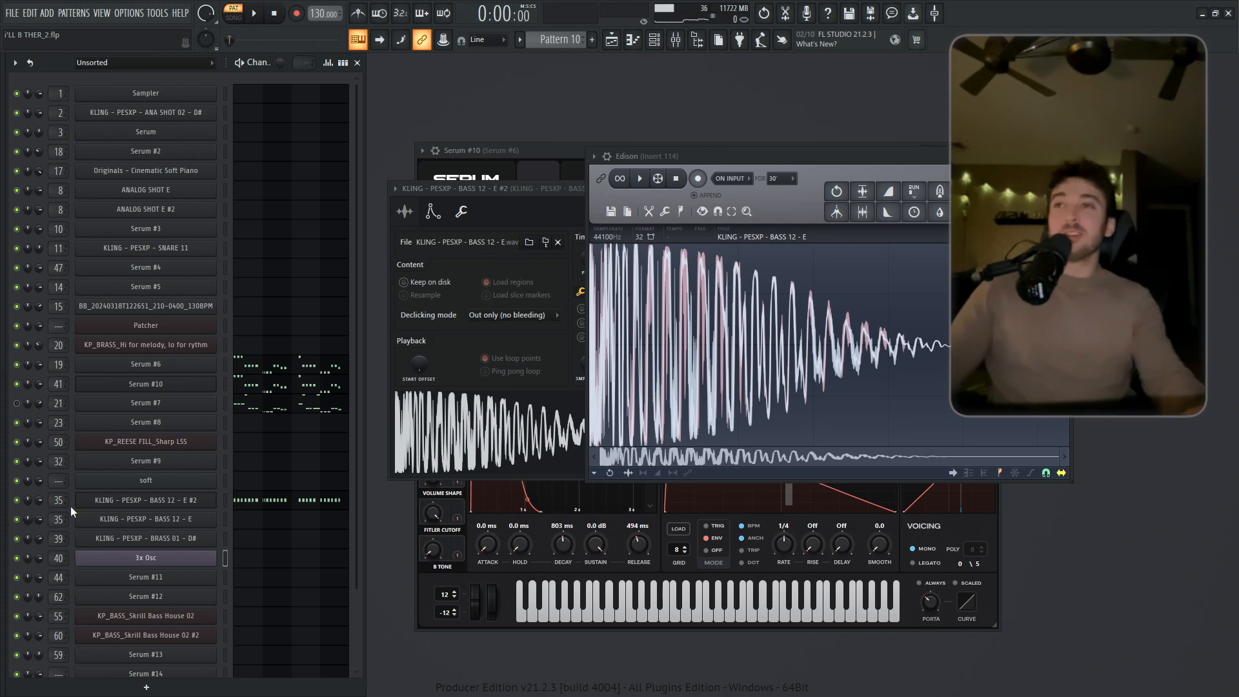
pyautogui.click(17, 403)
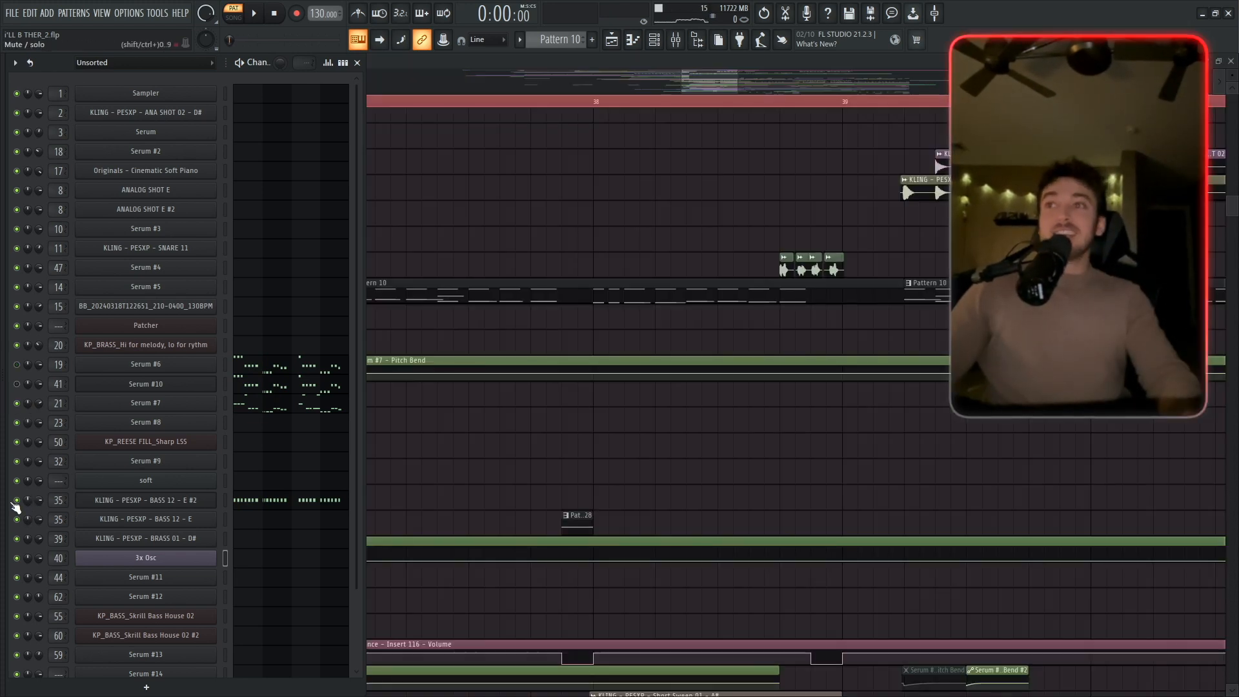
# Solo the resampled bass clips on Track 72 and select the time range from just before bar 37 to past bar 39.
pyautogui.moveTo(610, 219); pyautogui.dragTo(647, 548)
pyautogui.moveTo(610, 132); pyautogui.dragTo(572, 547)
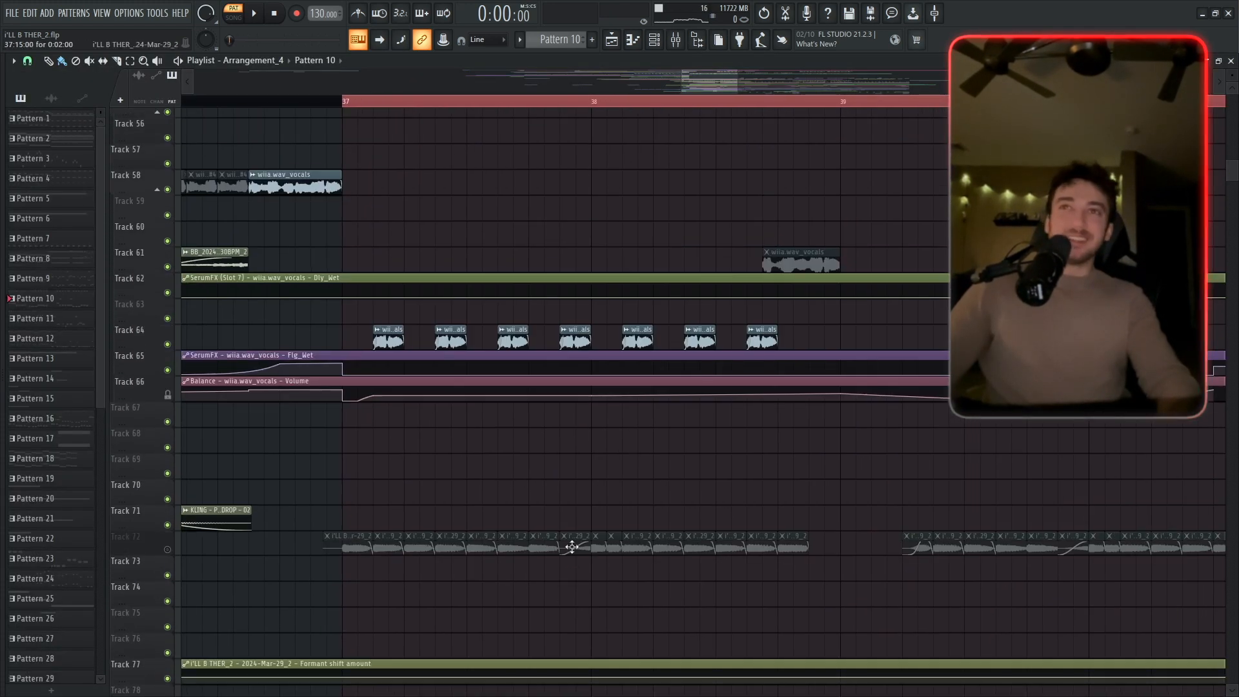
pyautogui.keyDown('ctrl'); pyautogui.click(167, 550); pyautogui.keyUp('ctrl')
pyautogui.click(326, 103)
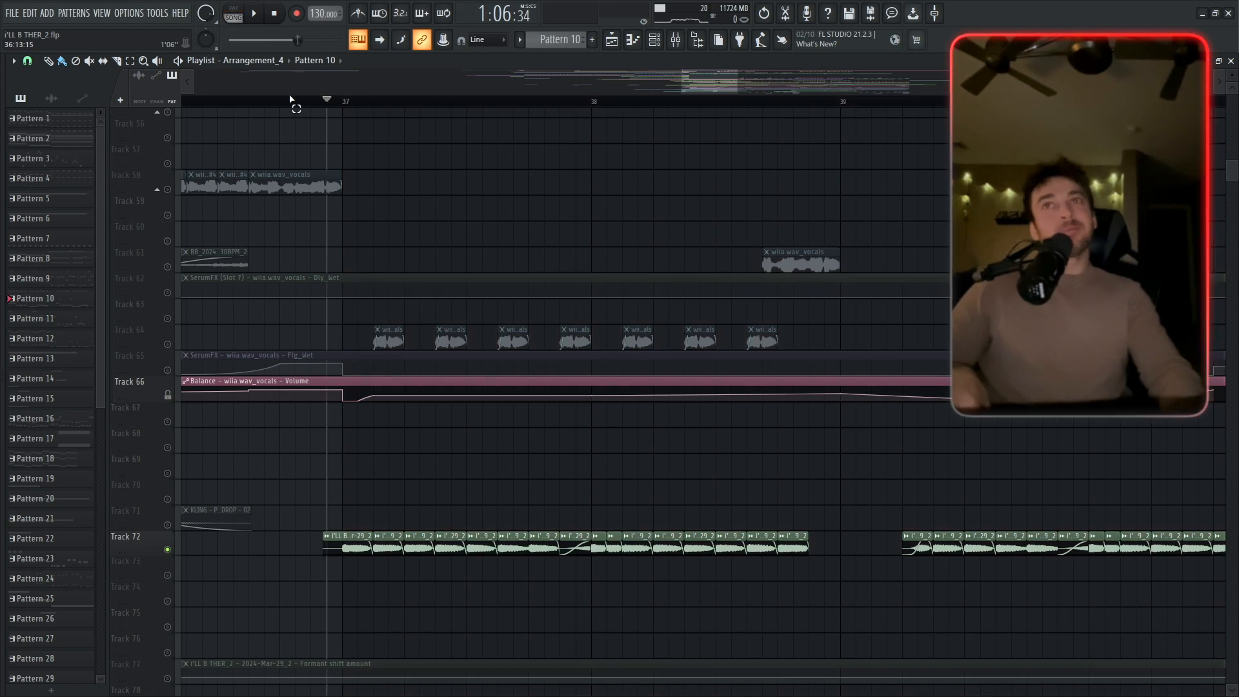
pyautogui.moveTo(296, 102); pyautogui.dragTo(917, 102)
# Return to Pattern 10 in the playlist and open Serum #10 from the channel rack.
pyautogui.scroll(-1, 823, 505)
pyautogui.scroll(-8, 825, 510)
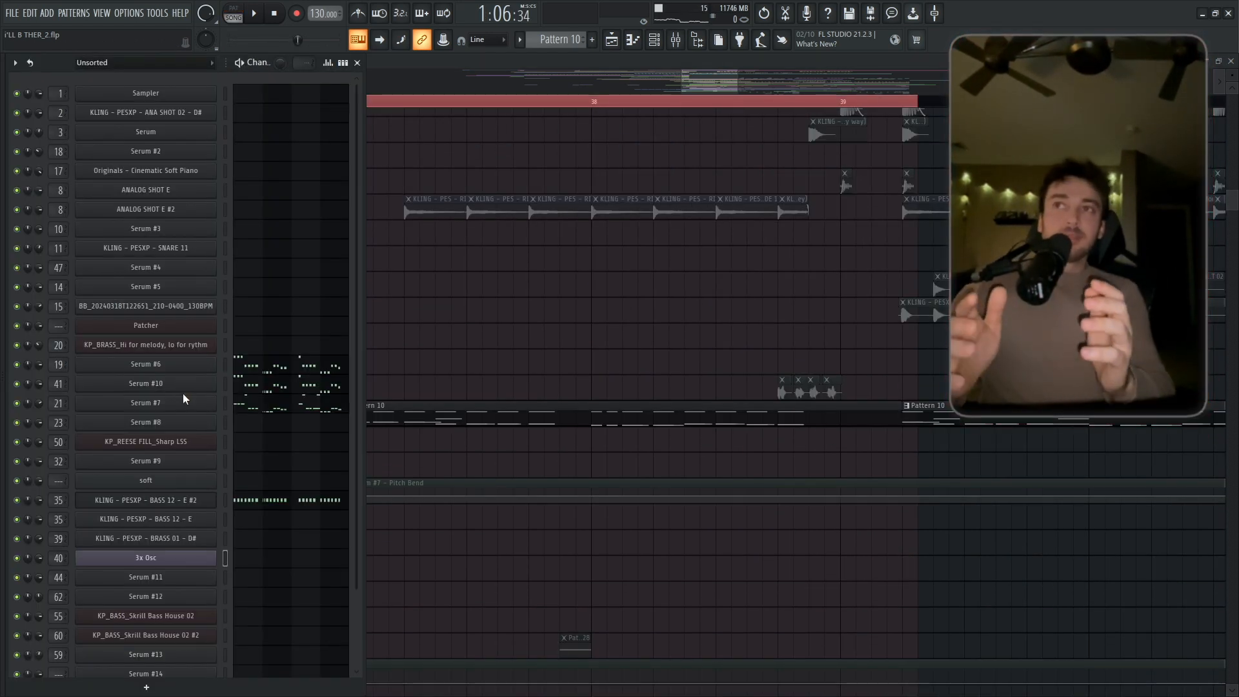
pyautogui.click(138, 387)
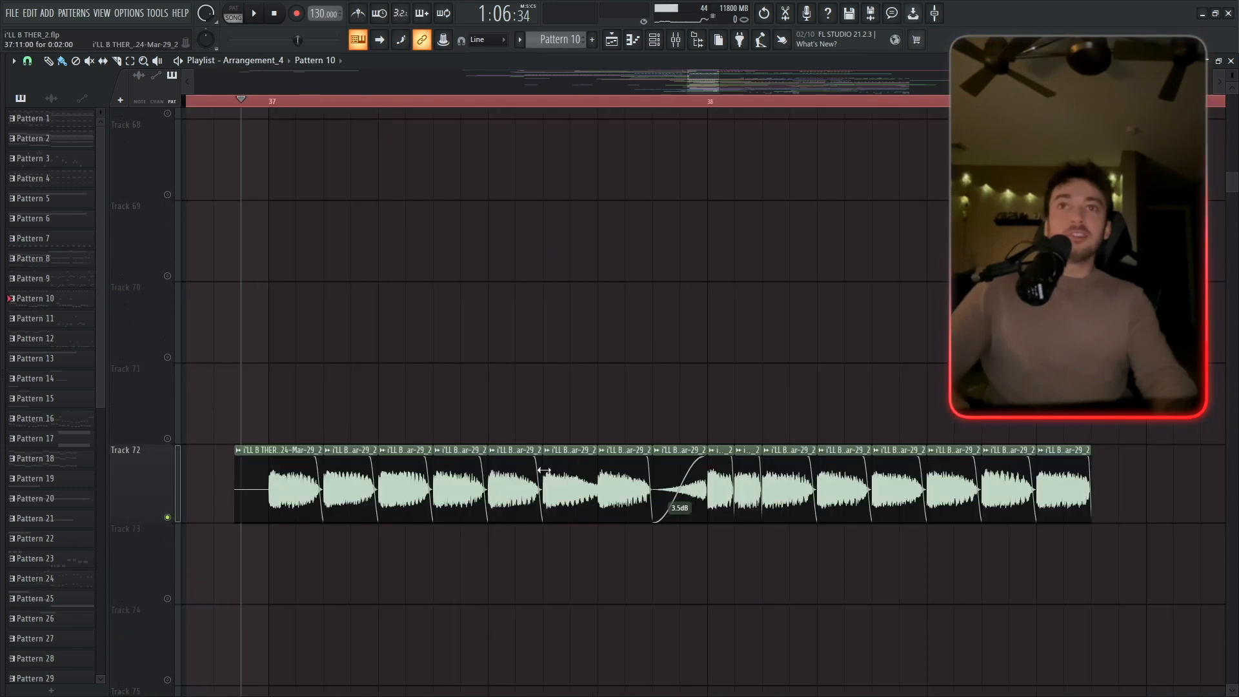
# Select the first group of resampled bass clips on Track 72, examine their fade-outs up close, and play them soloed.
pyautogui.moveTo(618, 453); pyautogui.dragTo(299, 531)
pyautogui.keyDown('ctrl'); pyautogui.rightClick(322, 517); pyautogui.keyUp('ctrl')
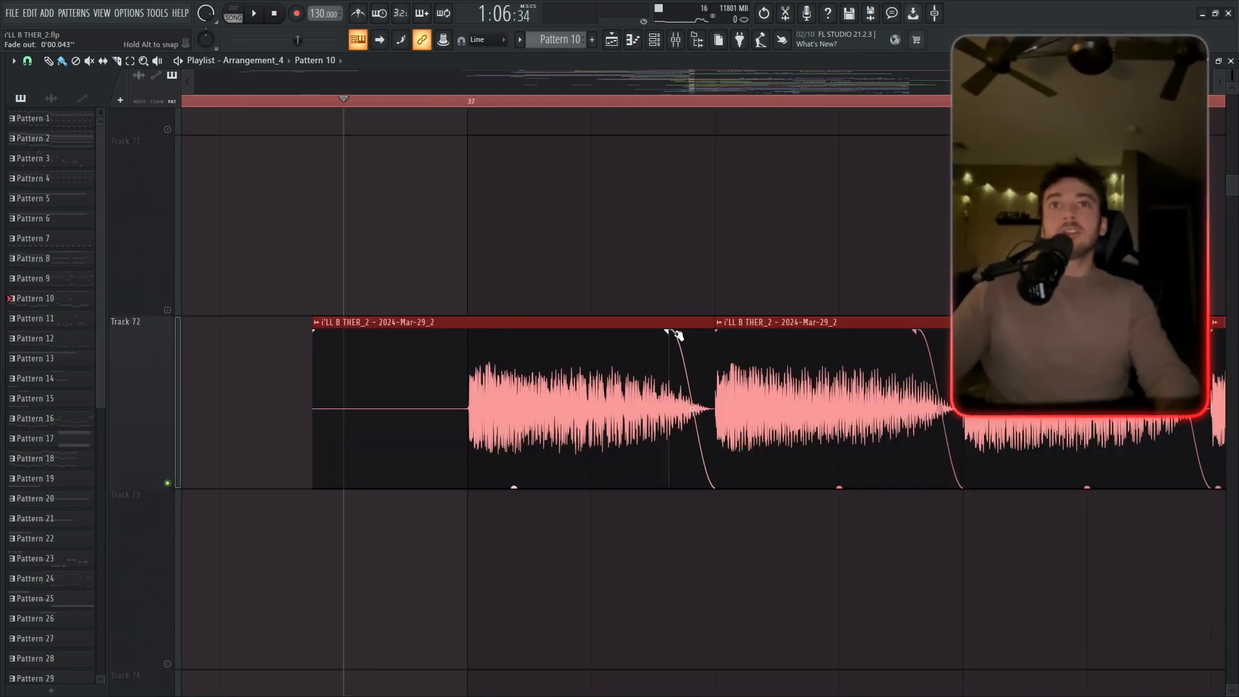
pyautogui.scroll(-10, 815, 462)
pyautogui.scroll(5, 710, 388)
pyautogui.press('space')
pyautogui.scroll(4, 774, 484)
pyautogui.scroll(5, 852, 497)
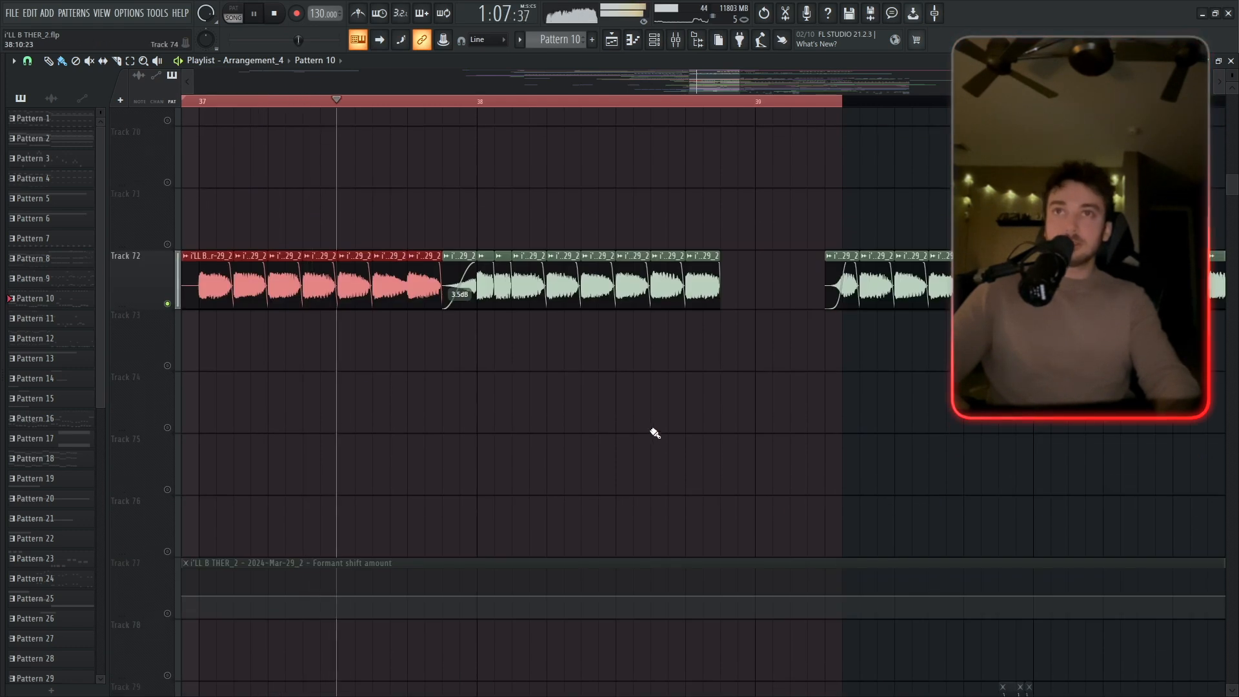
pyautogui.press('space')
# Turn off Track 72's solo, deselect the bass clips, and play the drop with every track from bar 37.
pyautogui.rightClick(167, 302)
pyautogui.scroll(-5, 1012, 493)
pyautogui.scroll(5, 474, 115)
pyautogui.press('space')
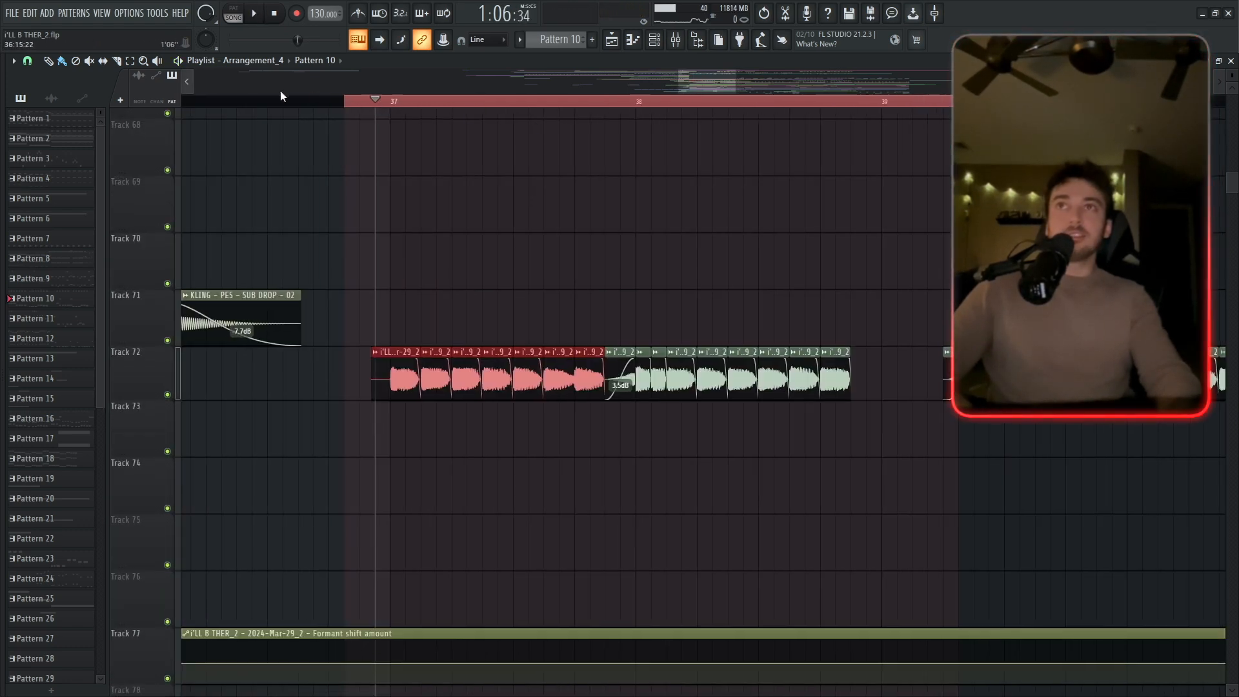
pyautogui.scroll(-4, 899, 227)
pyautogui.keyDown('ctrl'); pyautogui.click(888, 274); pyautogui.keyUp('ctrl')
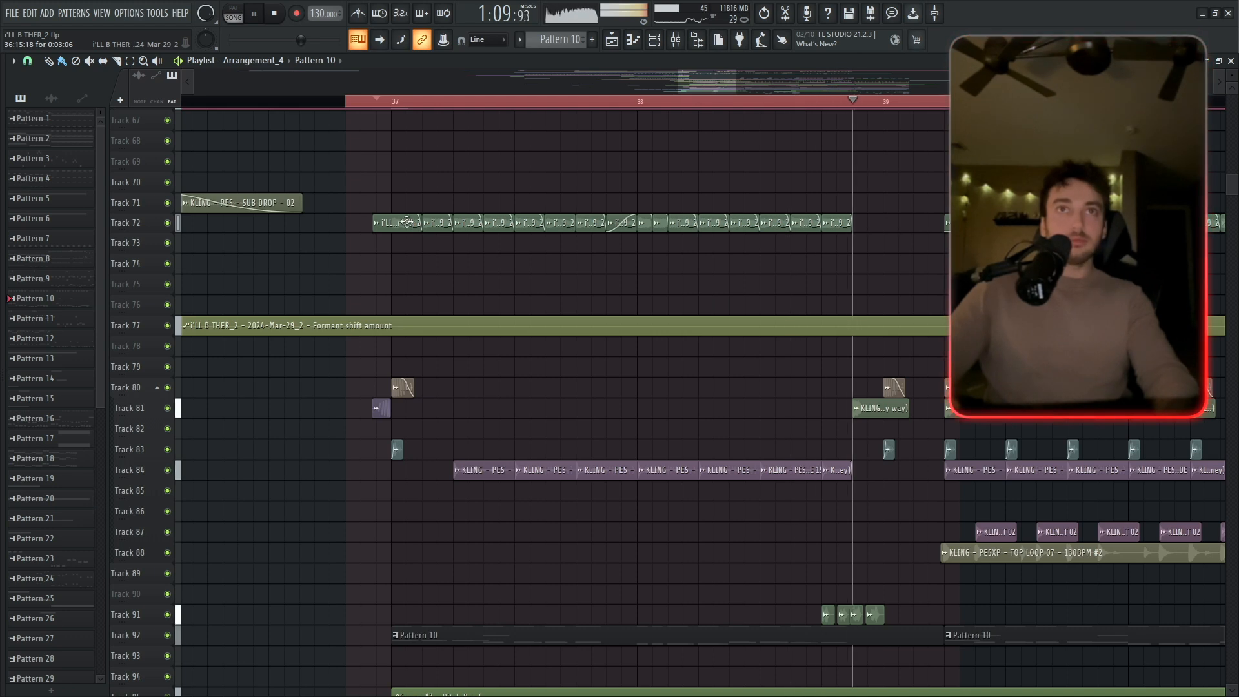
pyautogui.press('space')
# Copy the first bass clip to Track 73, extend it to bar 39, and play it with Track 72 muted.
pyautogui.moveTo(409, 224); pyautogui.dragTo(443, 272)
pyautogui.moveTo(581, 256); pyautogui.dragTo(885, 254)
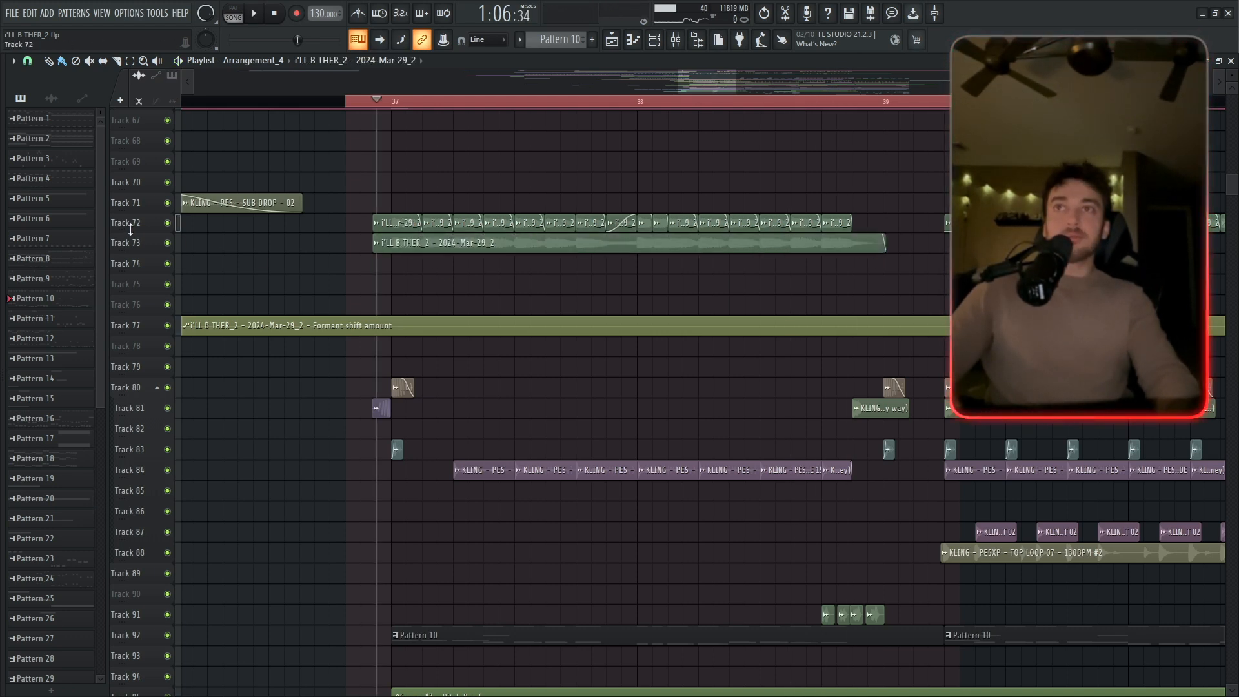
pyautogui.click(167, 223)
pyautogui.click(330, 102)
pyautogui.press('space')
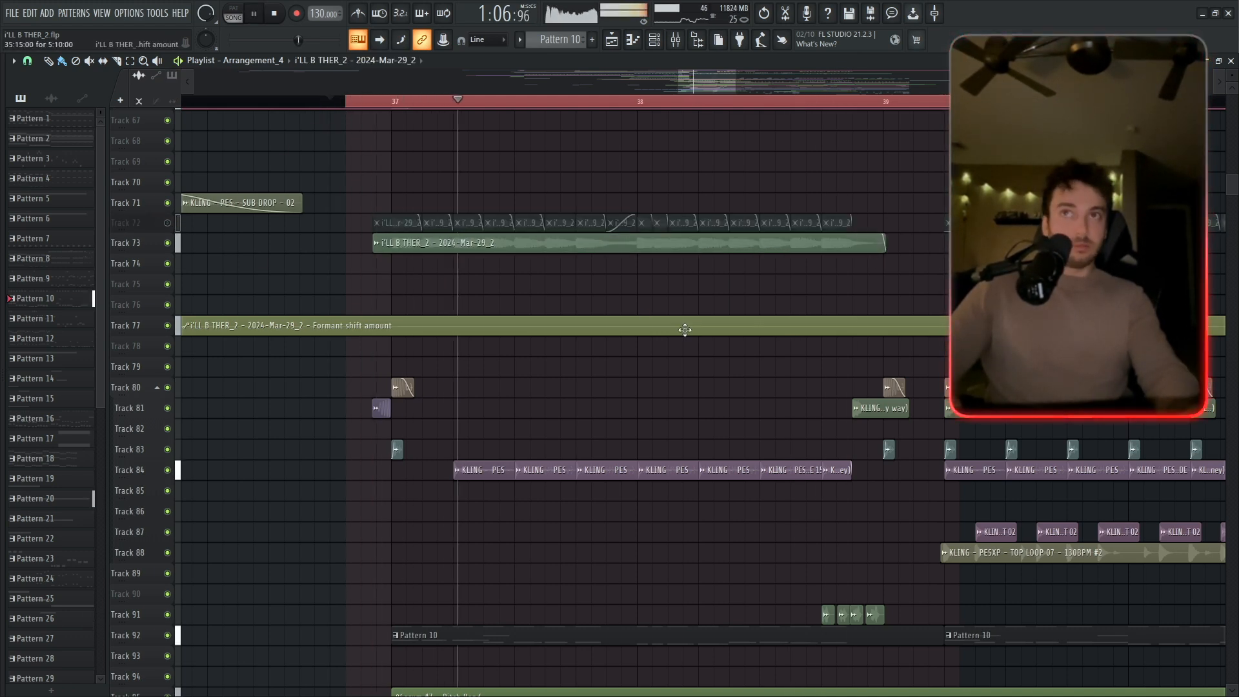
pyautogui.press('space')
# Undo the Track 72 mute and the extended clip copy on Track 73, then play the drop with the chopped clips.
pyautogui.hotkey('ctrl', 'z')
pyautogui.hotkey('ctrl', 'alt', 'z')
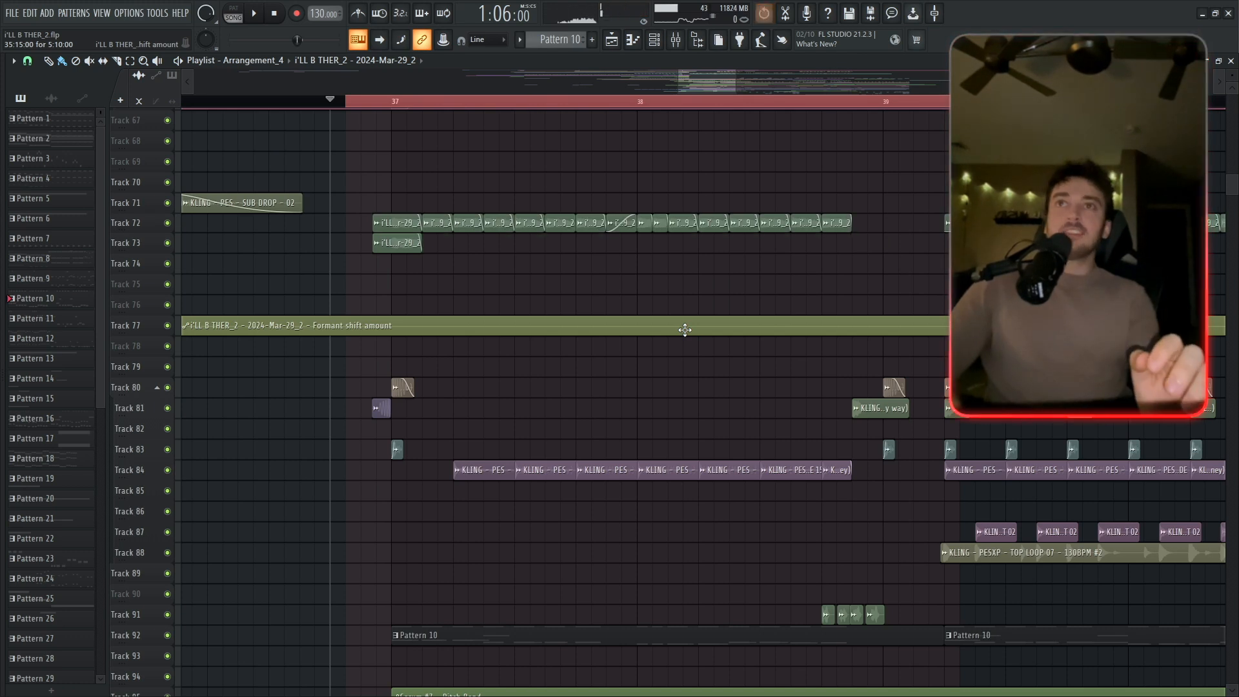
pyautogui.hotkey('ctrl', 'alt', 'z')
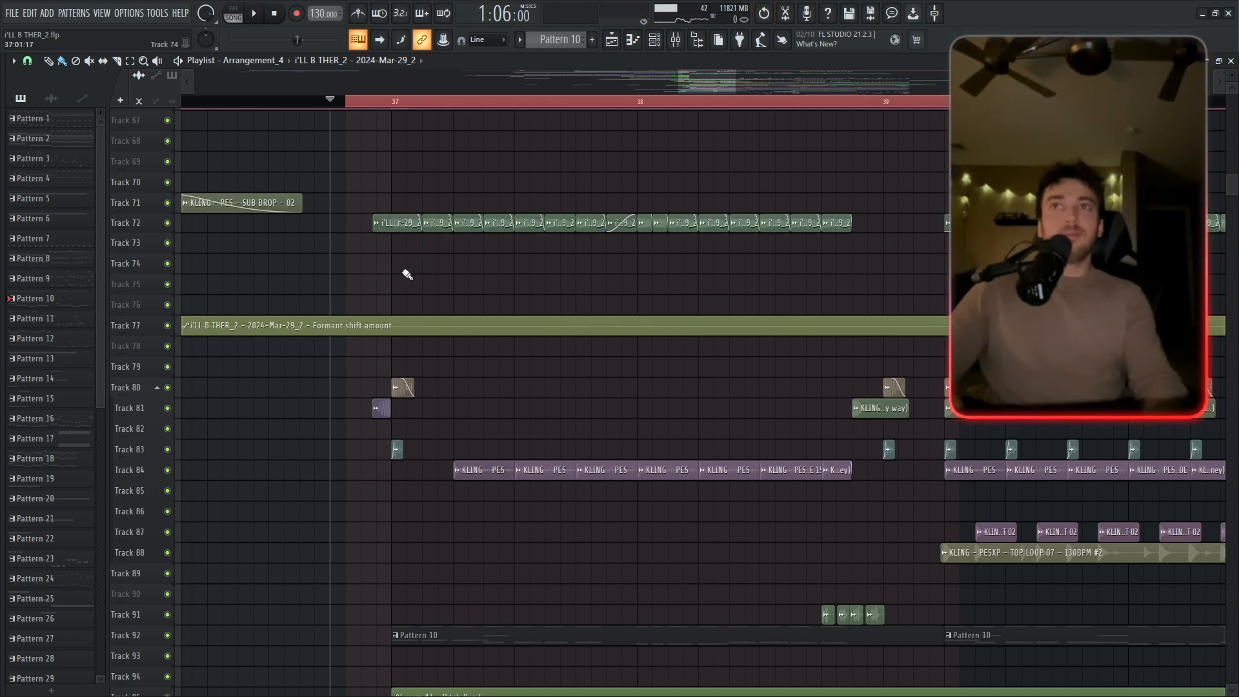
pyautogui.press('space')
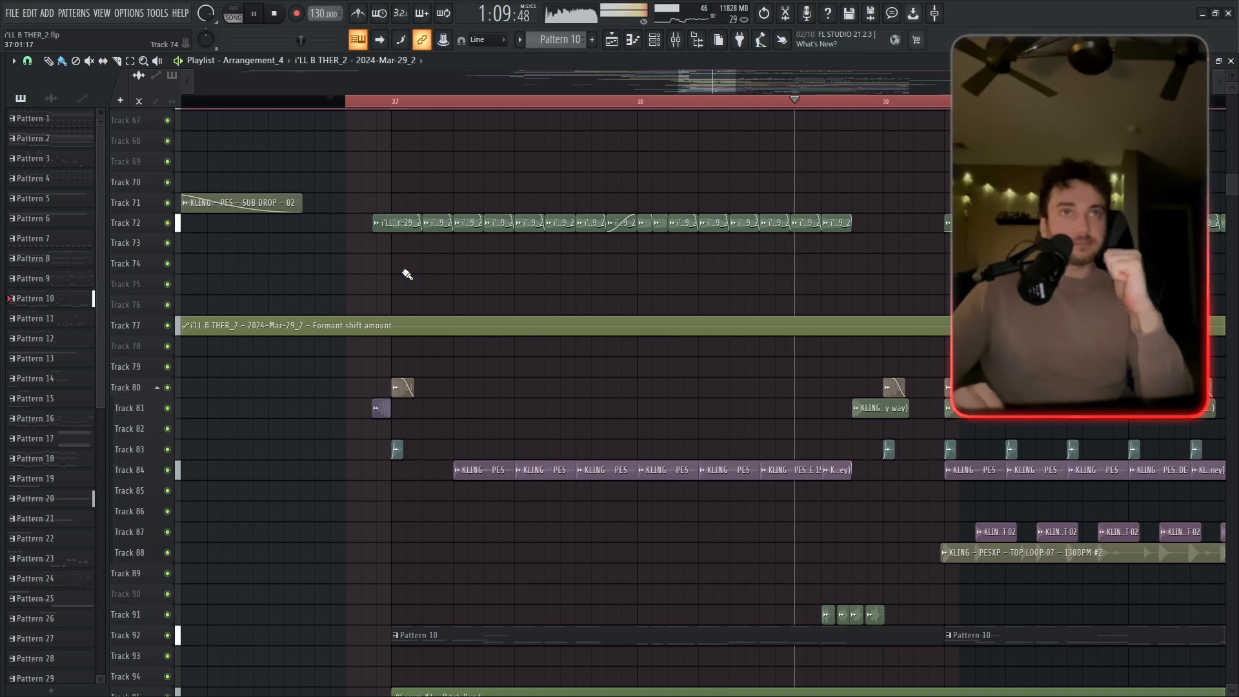
pyautogui.press('space')
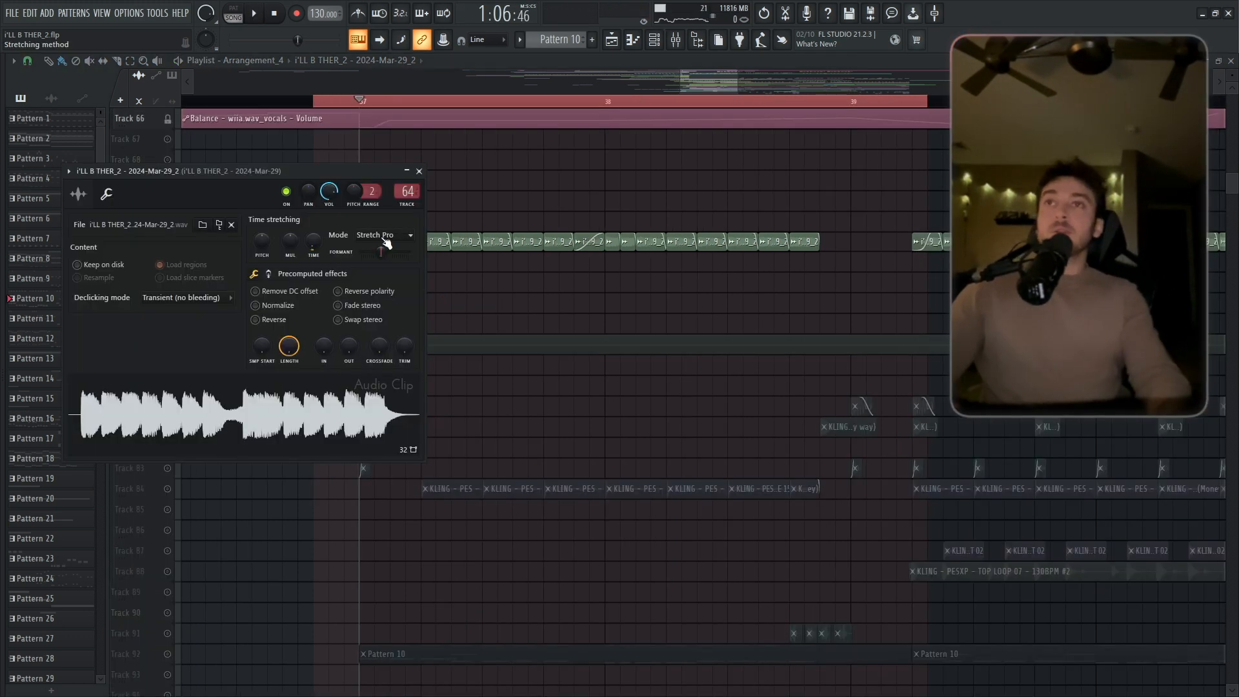
# Examine the Stretch Pro mode and formant shift in the Track 72 audio clip's settings, and play the clip soloed.
pyautogui.moveTo(264, 176); pyautogui.dragTo(654, 167)
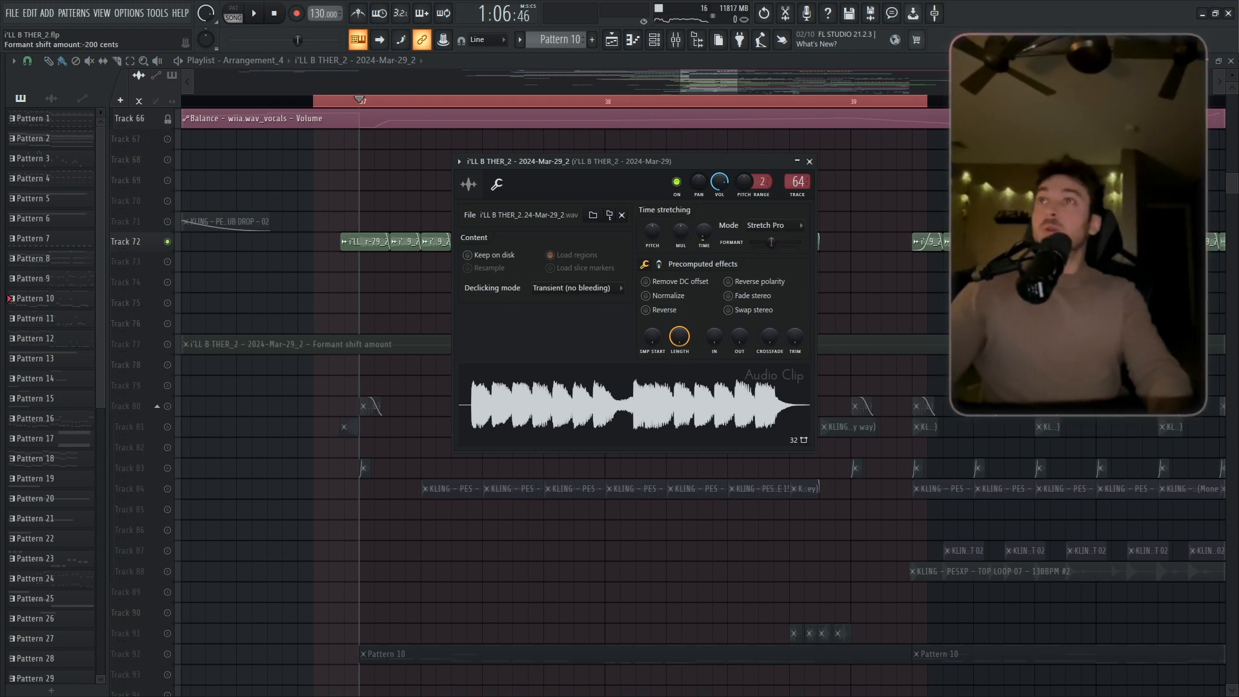
pyautogui.moveTo(636, 168); pyautogui.dragTo(649, 164)
pyautogui.press('space')
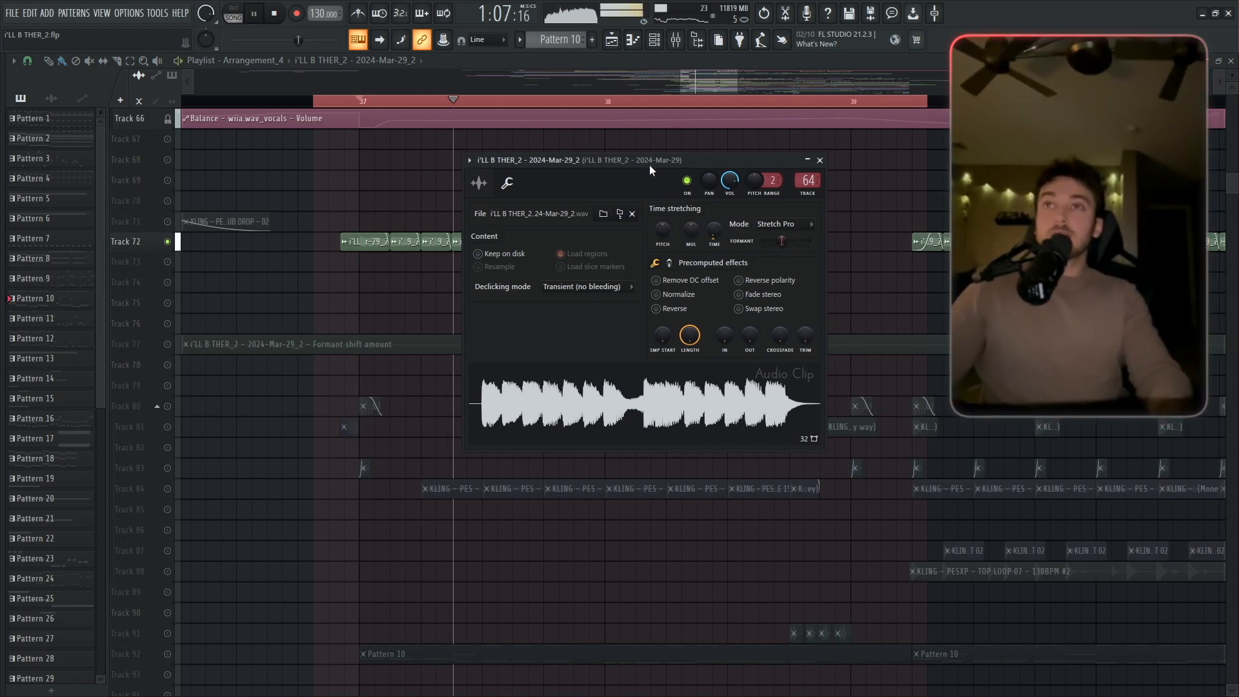
pyautogui.press('space')
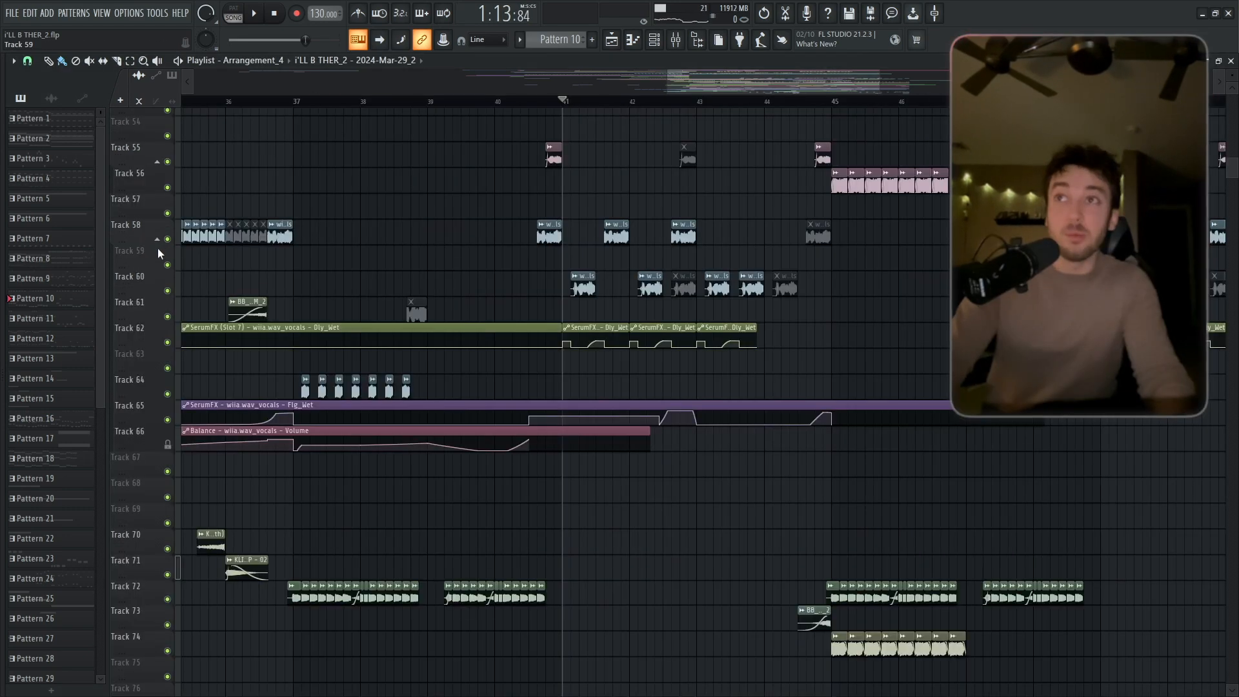
# Play the drop from bar 41 with the vocal group on Tracks 58 to 66 muted.
pyautogui.scroll(-5, 662, 541)
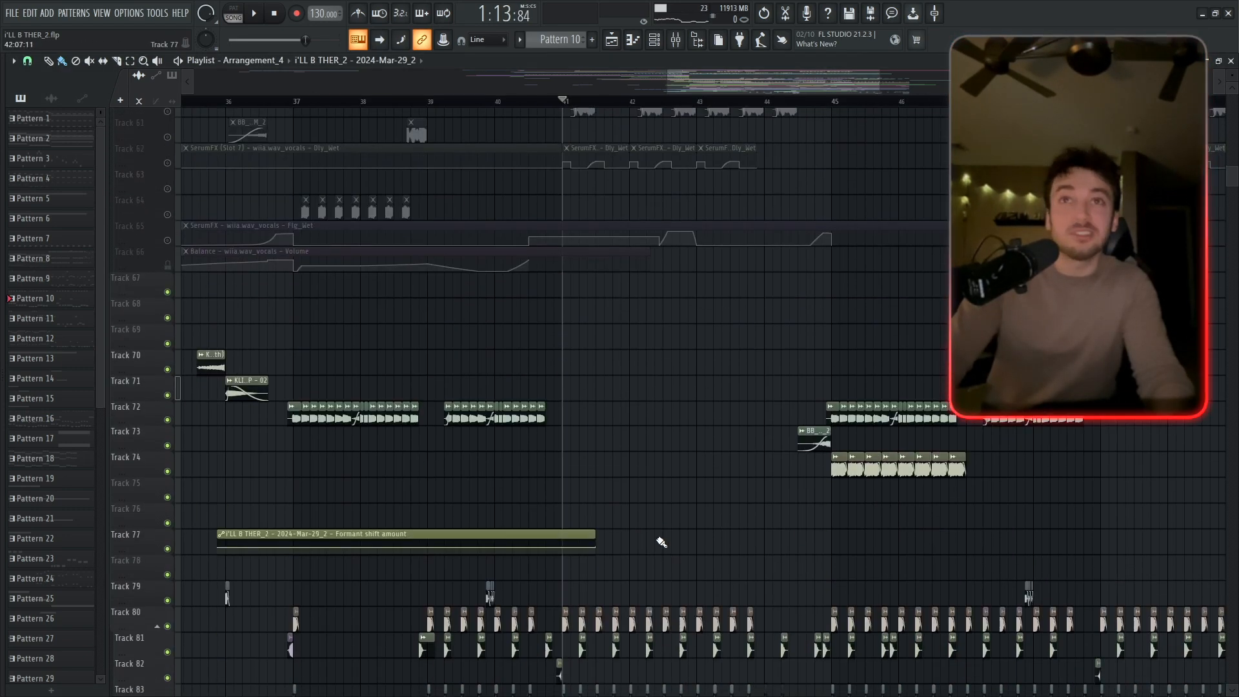
pyautogui.scroll(-4, 733, 401)
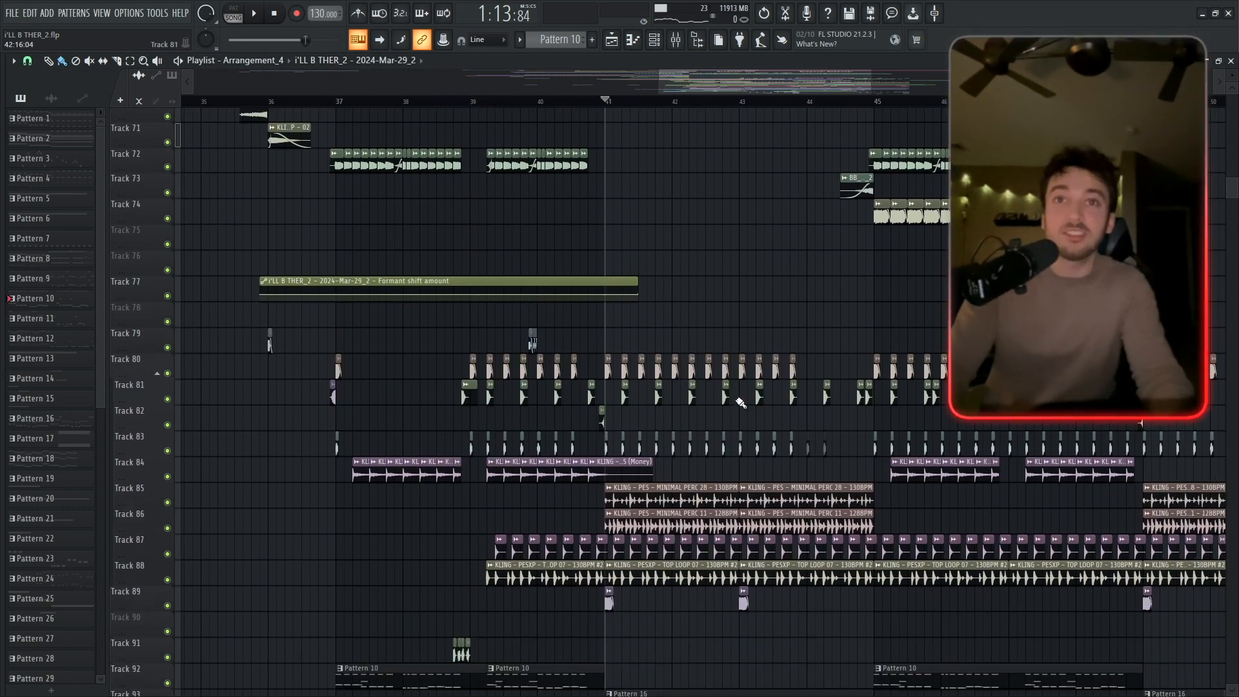
pyautogui.press('space')
pyautogui.scroll(10, 717, 401)
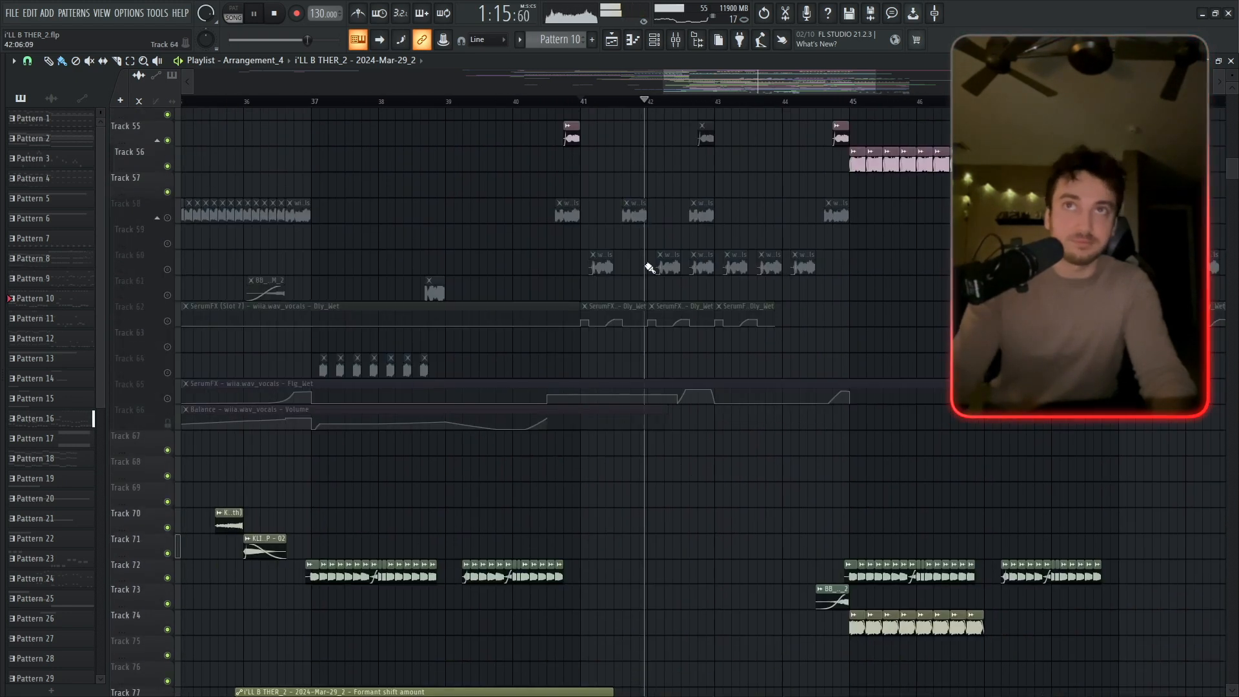
# Listen to the vocal chops and automation on Tracks 58 to 66 soloed, and turn the group's solo off.
pyautogui.moveTo(658, 340); pyautogui.dragTo(500, 373)
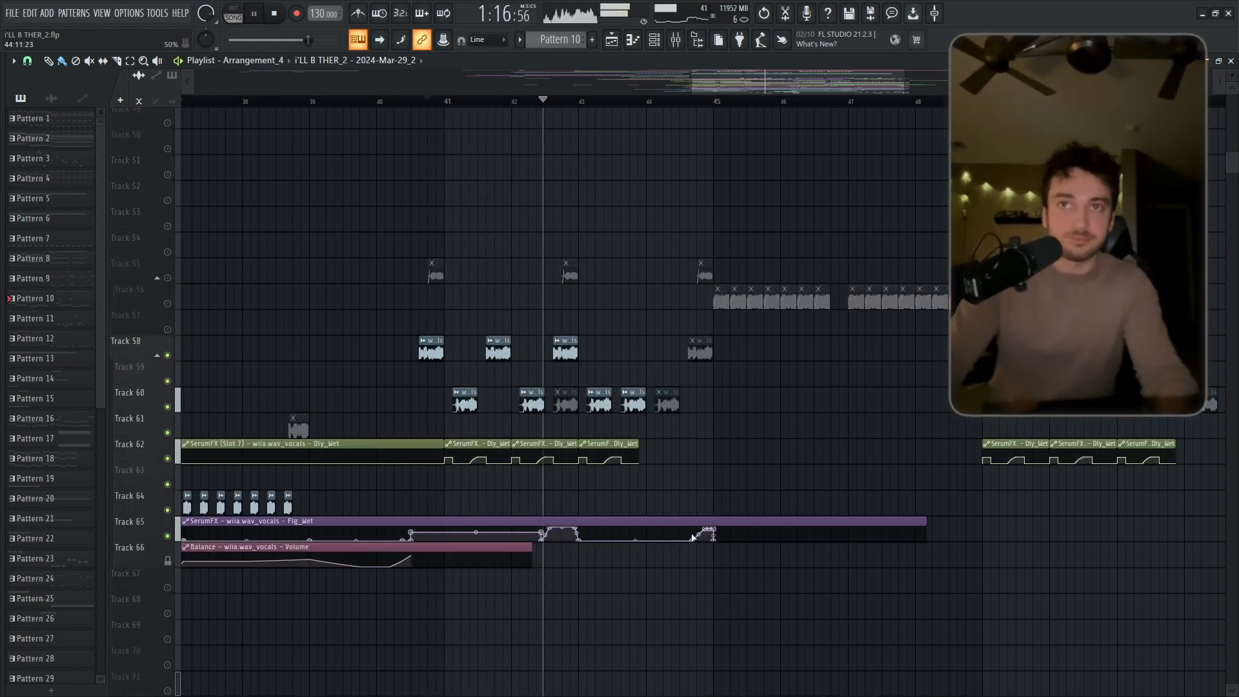
pyautogui.press('space')
pyautogui.keyDown('ctrl'); pyautogui.click(169, 407); pyautogui.keyUp('ctrl')
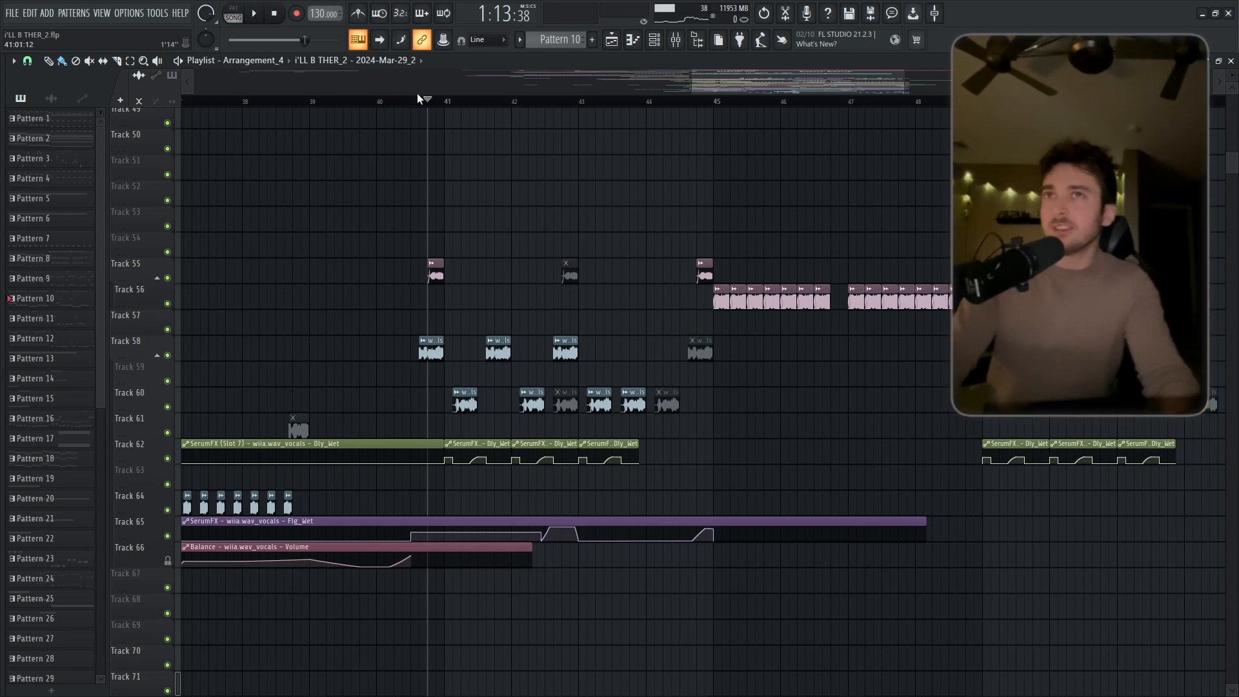
# Play the drop from just before bar 41 with every track active.
pyautogui.moveTo(417, 98); pyautogui.dragTo(402, 100)
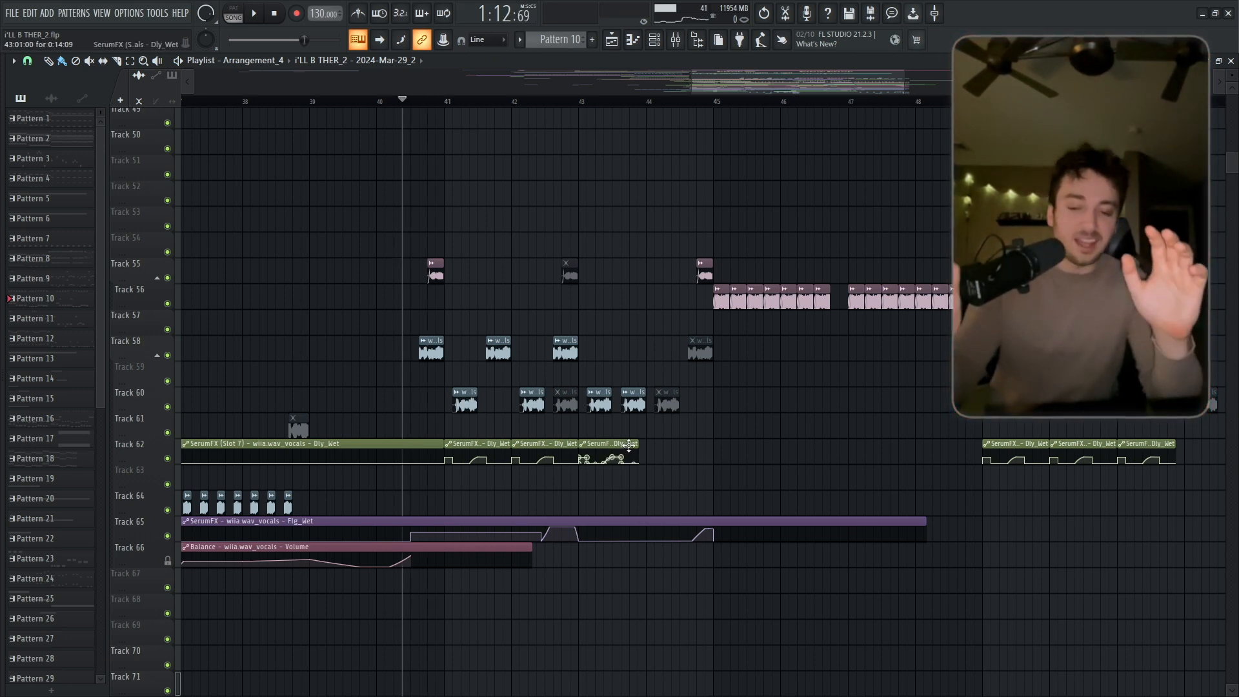
pyautogui.press('space')
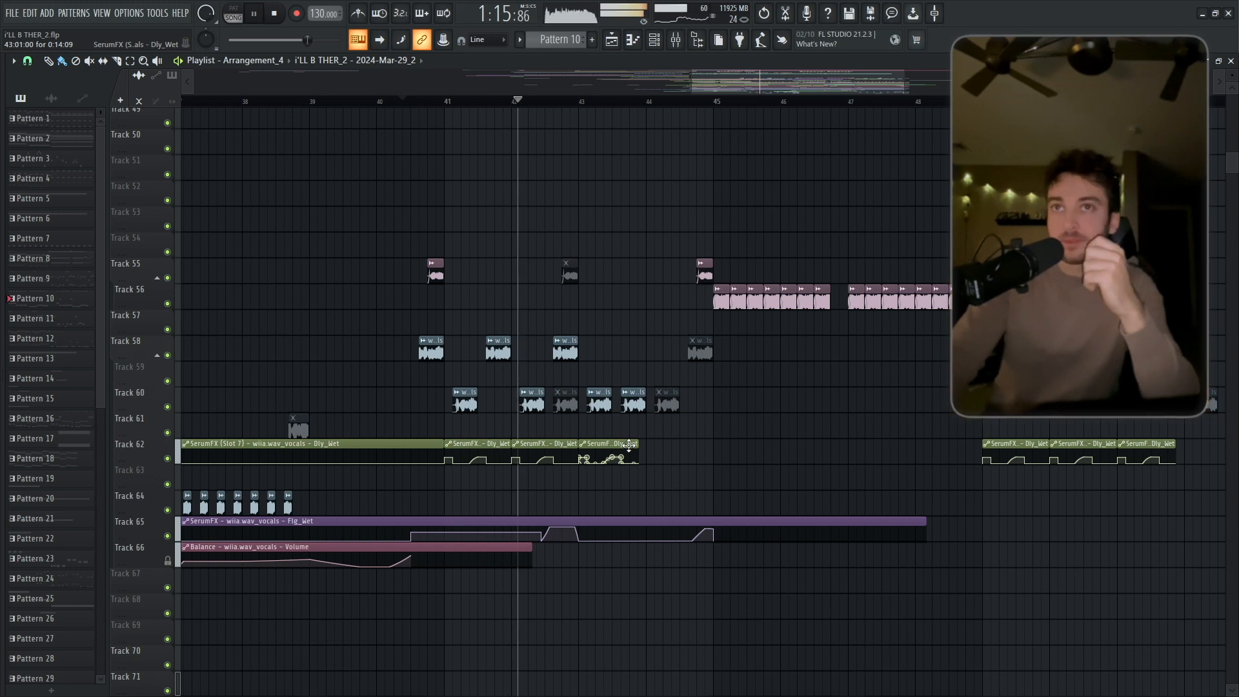
pyautogui.press('space')
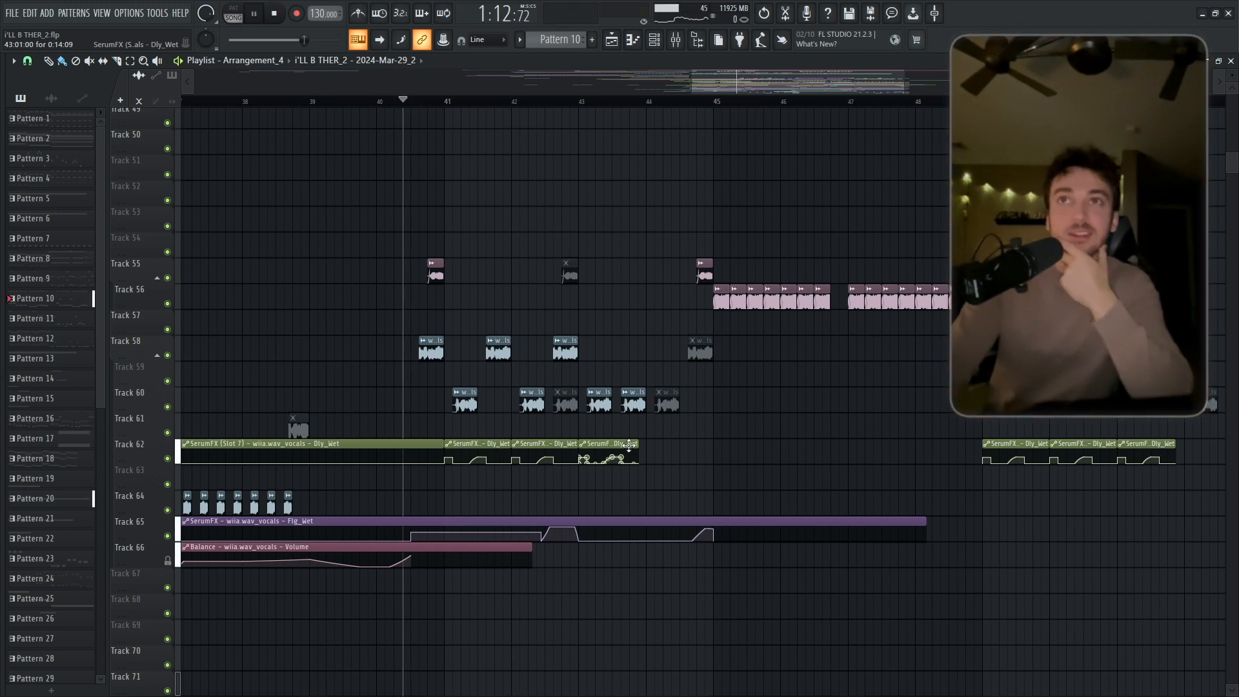
# Listen to the drum and percussion group ending at Track 88 soloed from bar 41.
pyautogui.scroll(-10, 445, 129)
pyautogui.press('space')
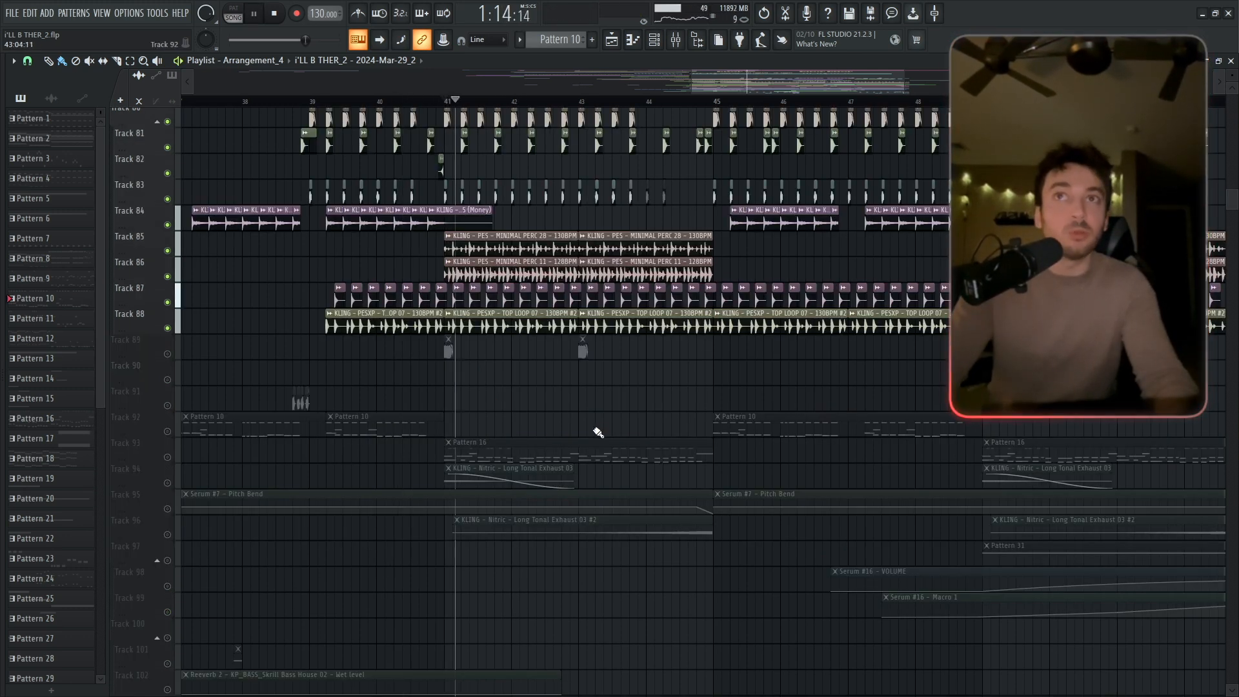
pyautogui.scroll(-2, 597, 431)
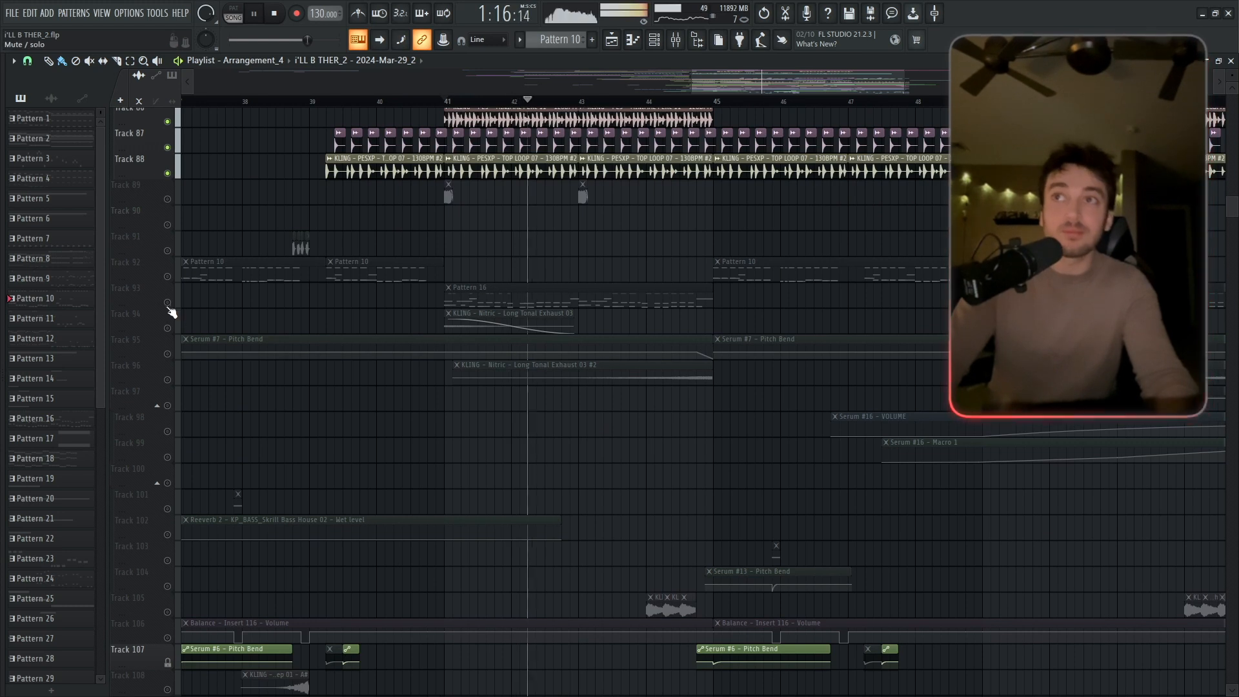
# Solo Pattern 16 on Track 93 during playback and take a brief look at the channel rack.
pyautogui.click(429, 284)
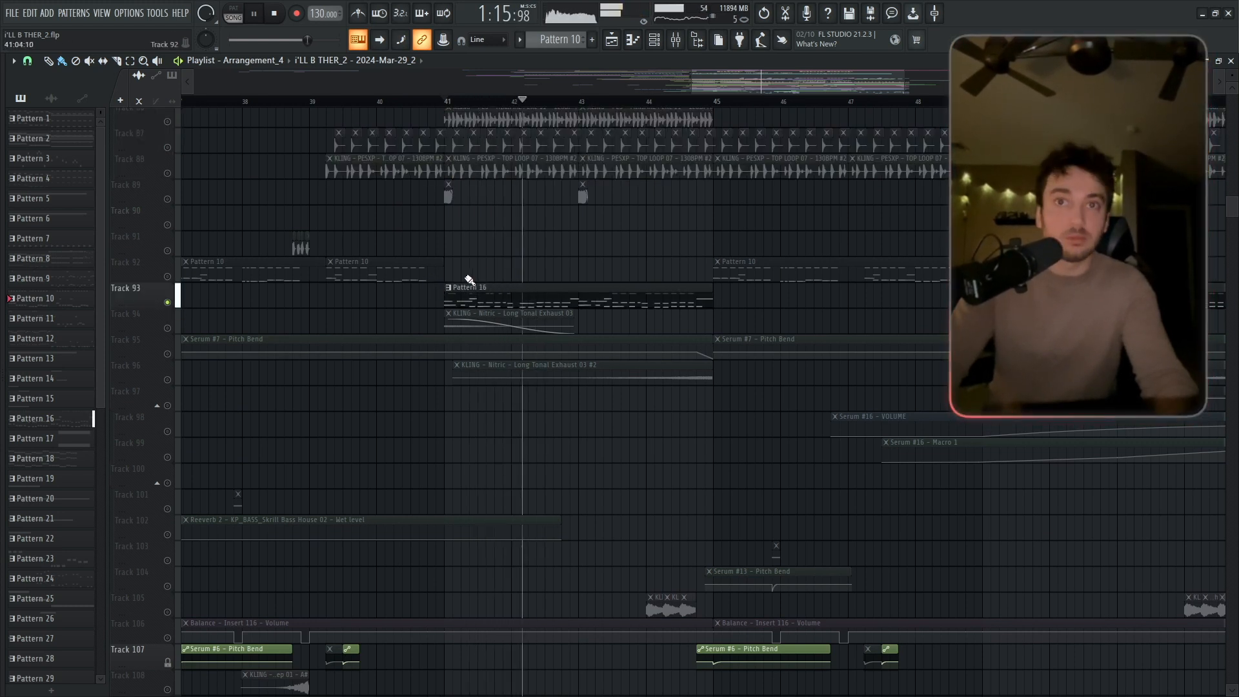
pyautogui.click(657, 42)
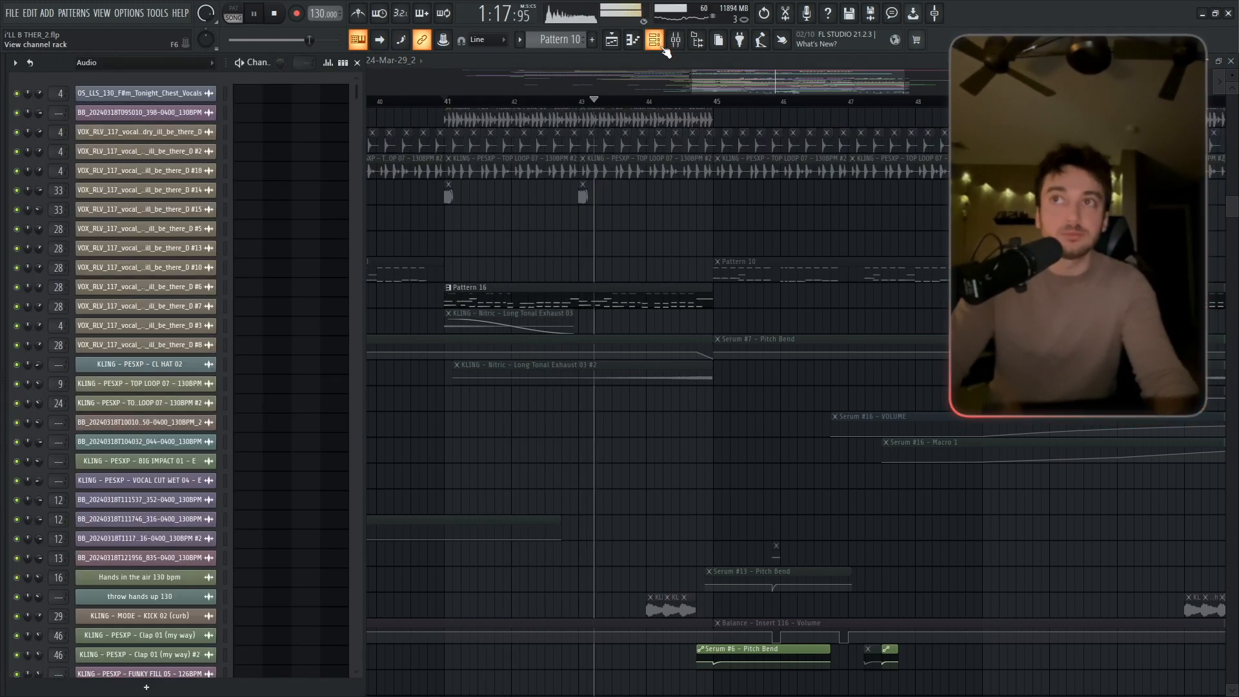
pyautogui.click(656, 41)
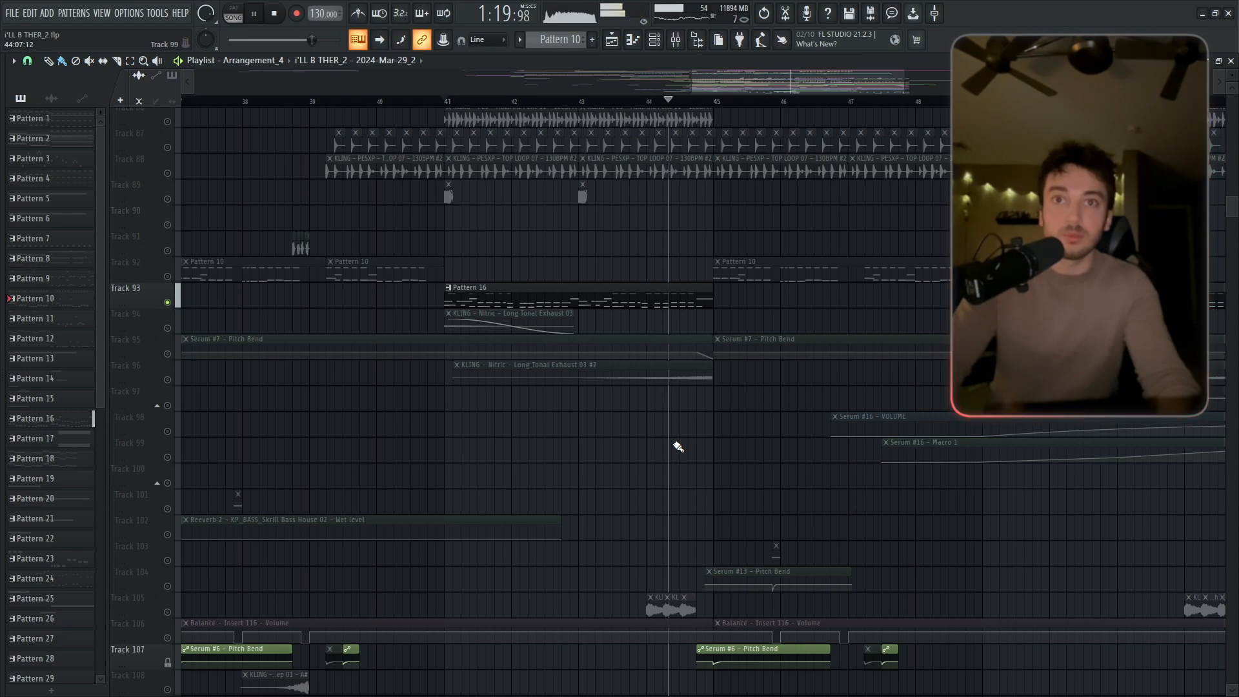
pyautogui.scroll(-4, 678, 443)
pyautogui.press('space')
# Turn off Track 93's solo, mute its Pattern 16, and play the drop from bar 41 with the remaining layers.
pyautogui.moveTo(557, 252); pyautogui.dragTo(546, 630)
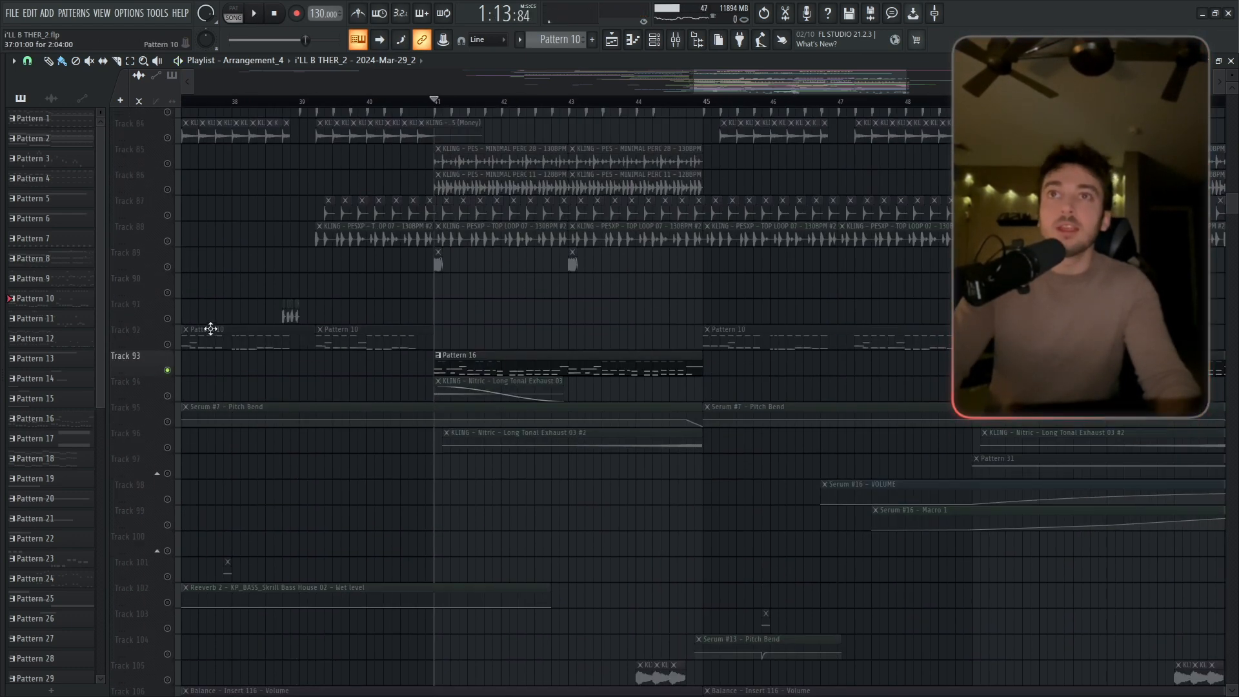
pyautogui.rightClick(170, 369)
pyautogui.rightClick(170, 370)
pyautogui.rightClick(170, 369)
pyautogui.click(170, 370)
pyautogui.press('space')
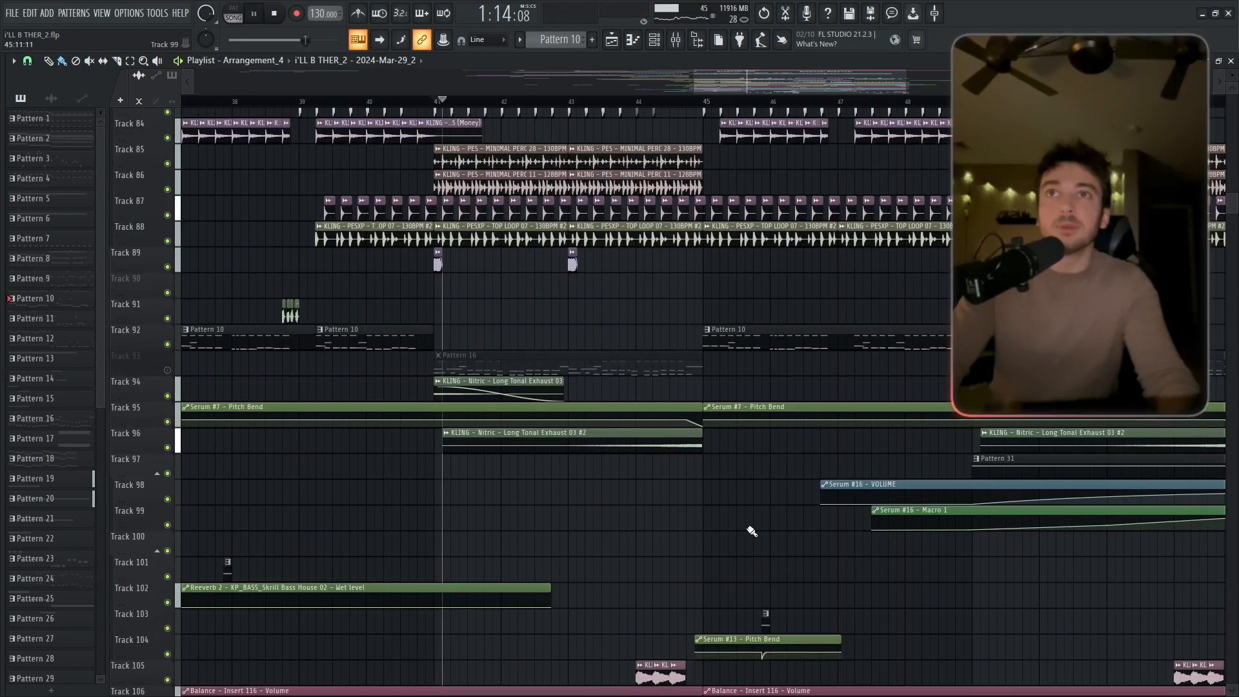
pyautogui.scroll(-7, 512, 471)
pyautogui.scroll(-5, 523, 91)
pyautogui.scroll(10, 523, 91)
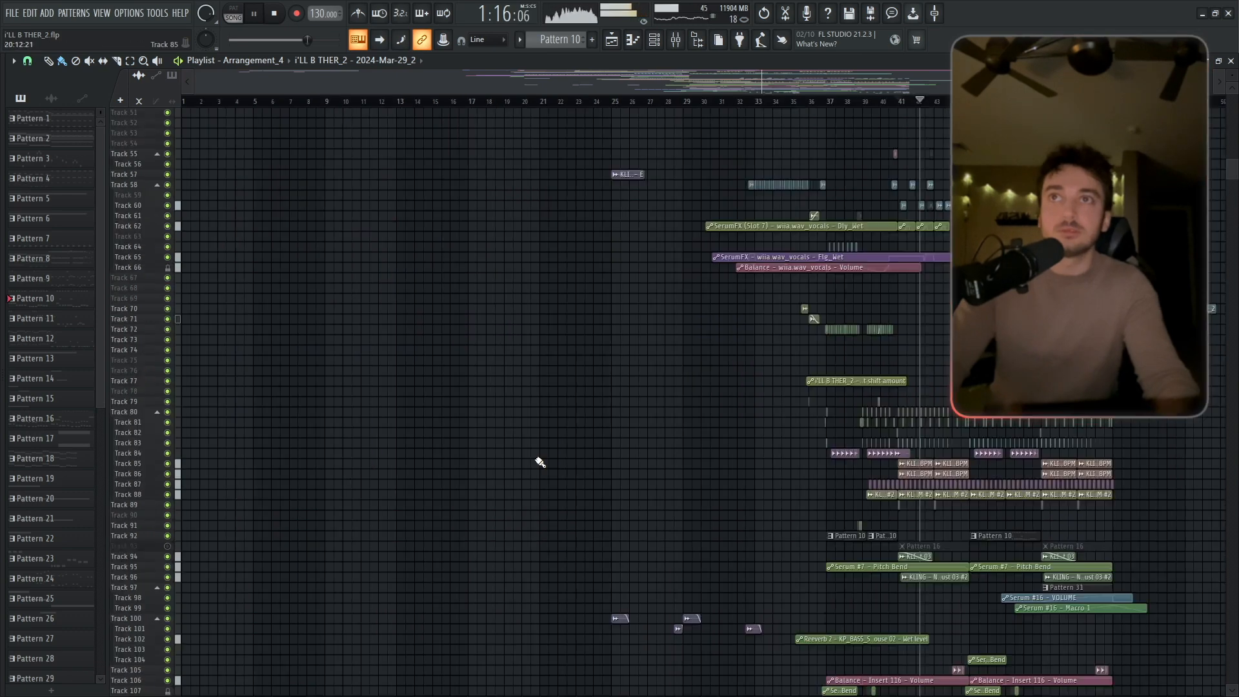
pyautogui.scroll(-12, 793, 561)
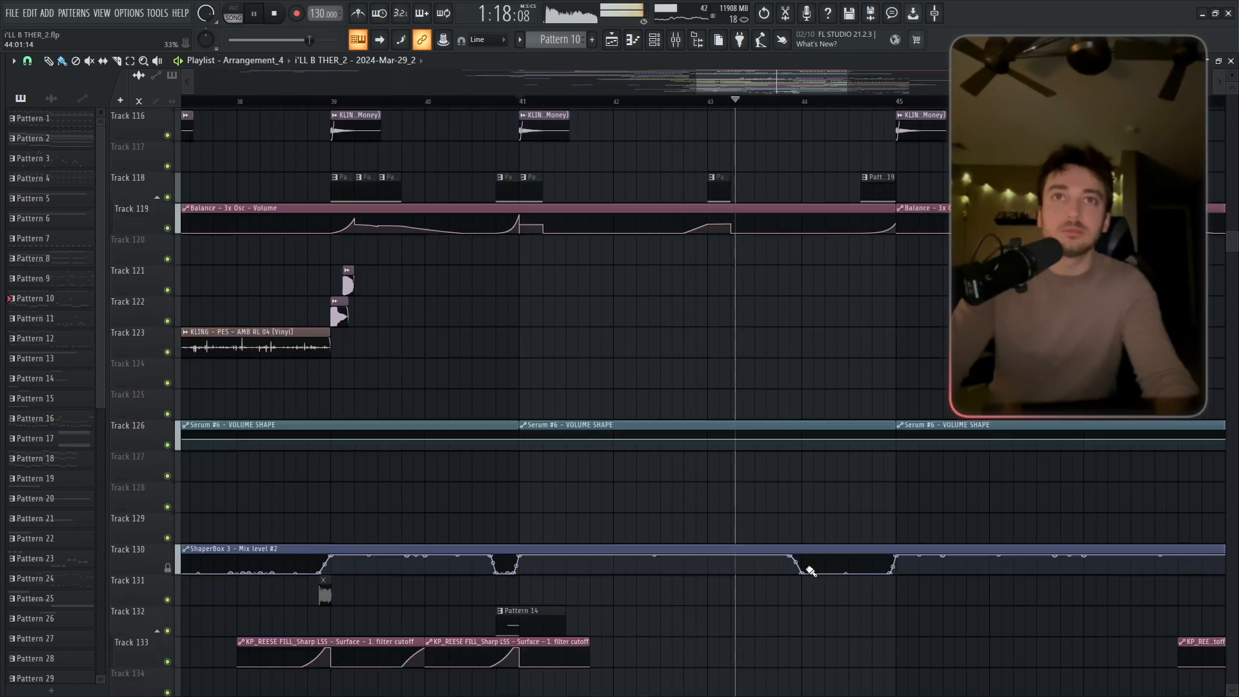
pyautogui.press('space')
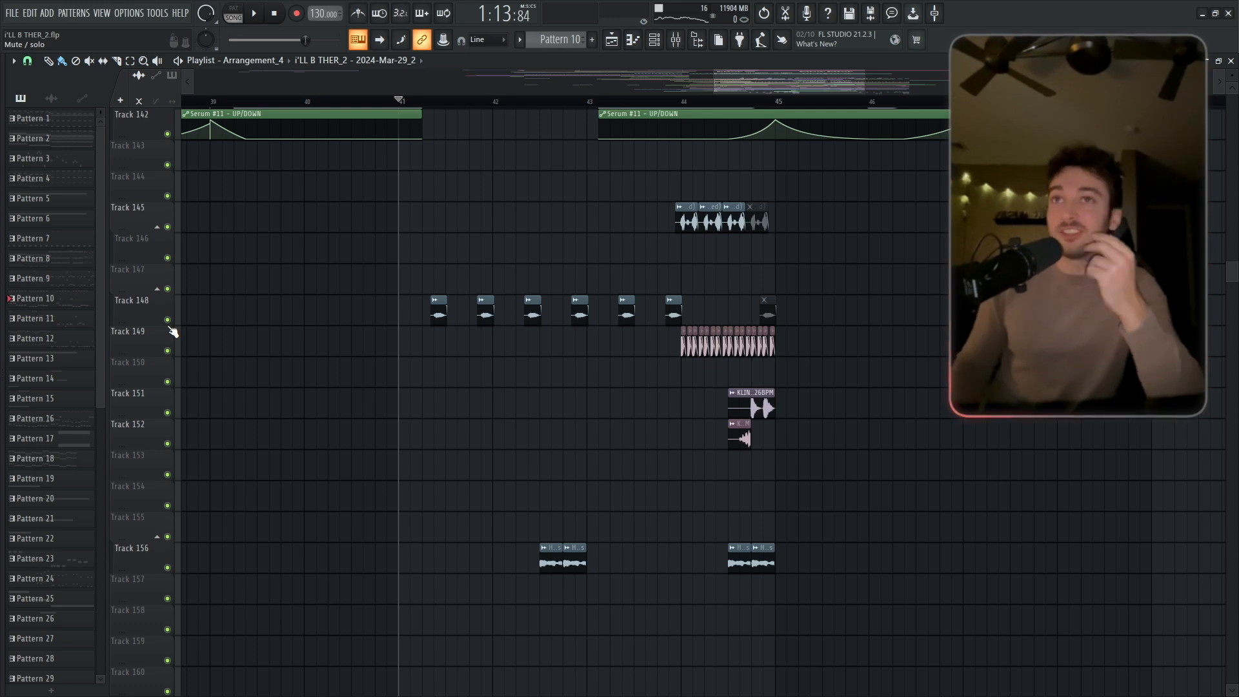
# Solo Track 148 and play its YUH vocal chops from shortly after bar 41.
pyautogui.keyDown('ctrl'); pyautogui.click(167, 319); pyautogui.keyUp('ctrl')
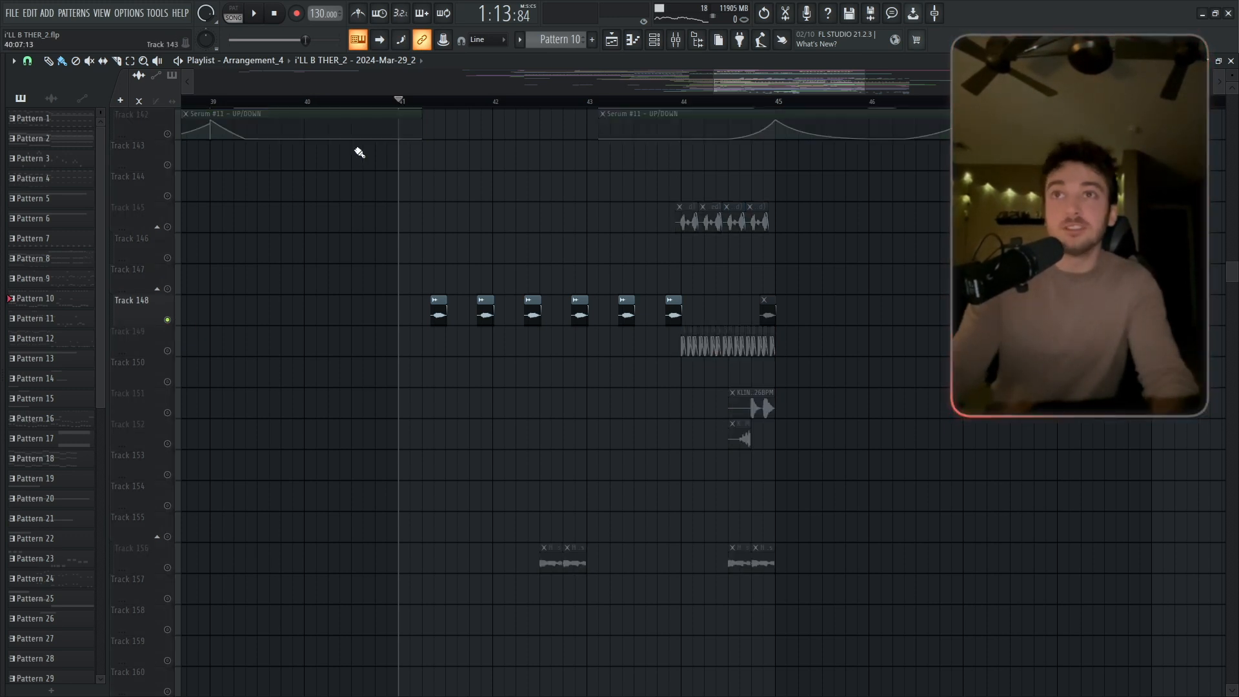
pyautogui.click(429, 109)
pyautogui.press('space')
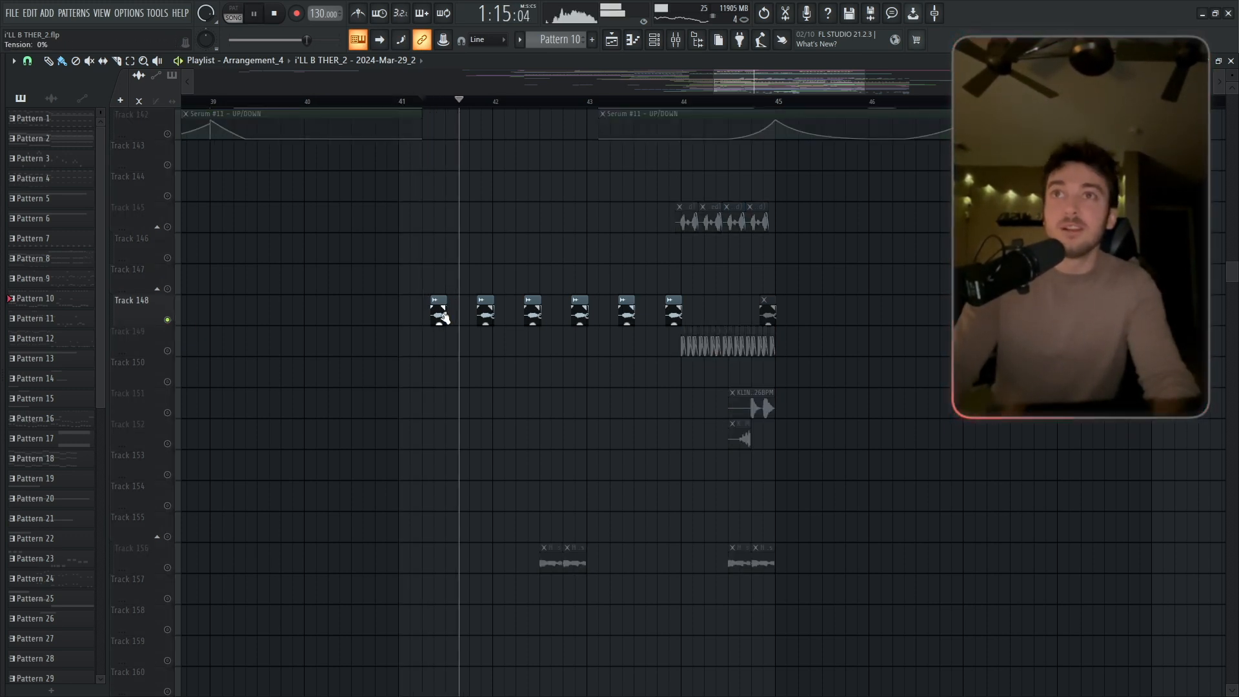
pyautogui.press('space')
# Solo Track 156 and play its Heads vocal chops from about bar 42.
pyautogui.keyDown('ctrl'); pyautogui.click(169, 567); pyautogui.keyUp('ctrl')
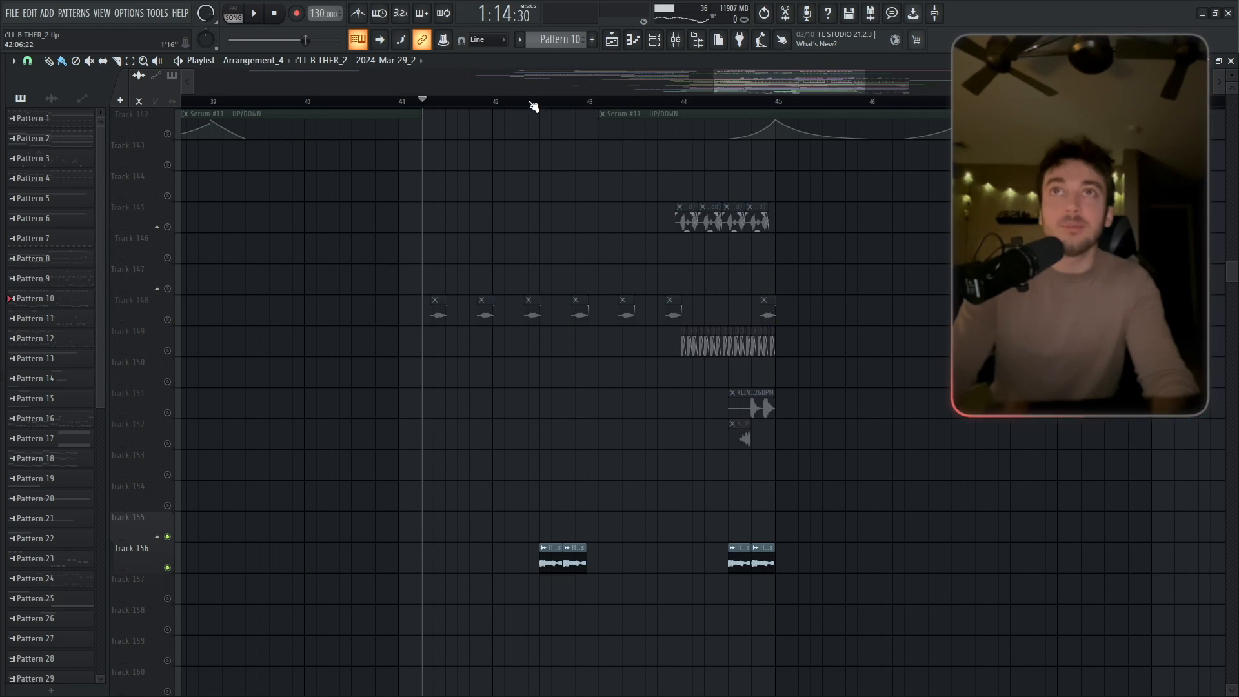
pyautogui.click(529, 102)
pyautogui.press('space')
pyautogui.moveTo(668, 370); pyautogui.dragTo(592, 537)
# Solo Track 145 and play its "break it down like this" vocal chops from just before bar 44.
pyautogui.keyDown('ctrl'); pyautogui.click(168, 393); pyautogui.keyUp('ctrl')
pyautogui.press('space')
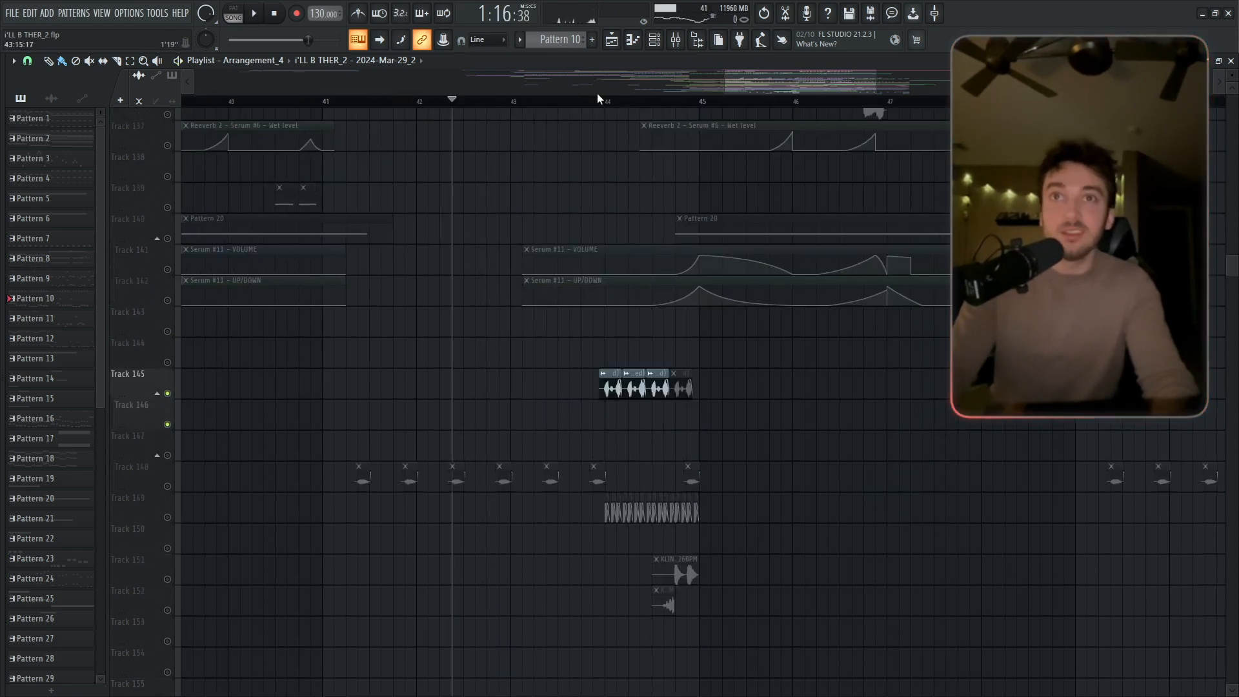
pyautogui.click(597, 98)
pyautogui.keyDown('ctrl'); pyautogui.scroll(3, 677, 367); pyautogui.keyUp('ctrl')
pyautogui.press('space')
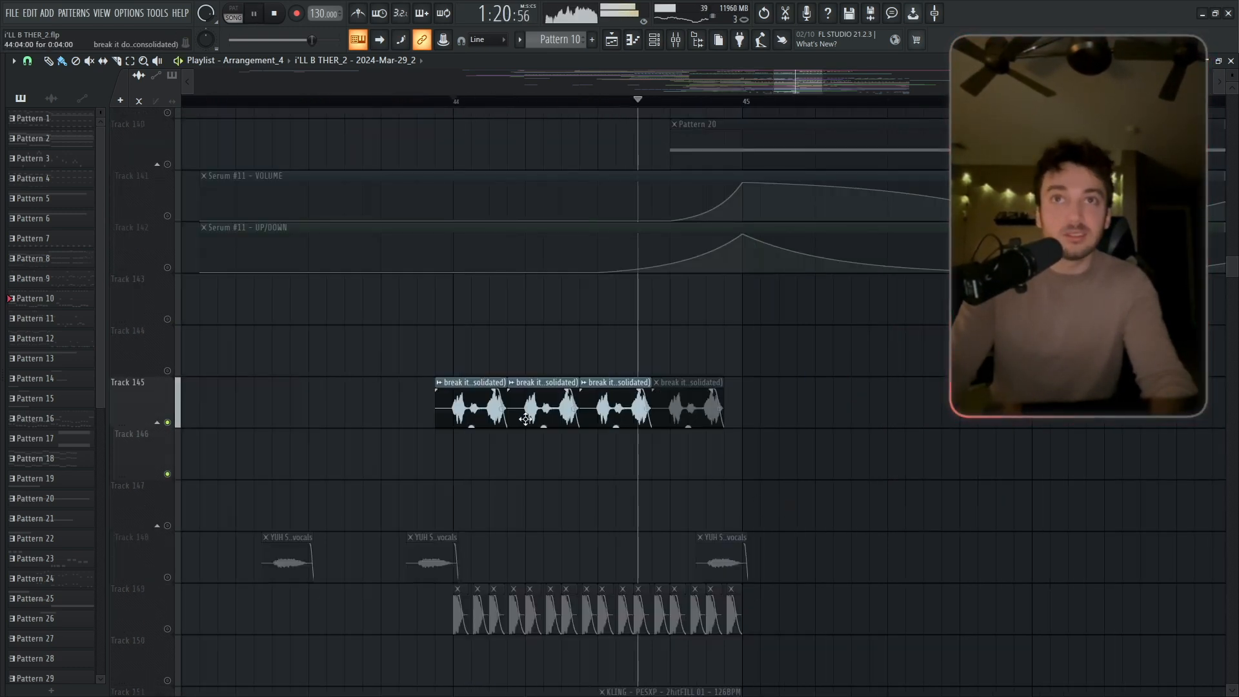
# Inspect and replay the "break it down like this" clip on Track 145, and turn off the track's solo.
pyautogui.press('space')
pyautogui.doubleClick(501, 415)
pyautogui.press('Escape')
pyautogui.press('space')
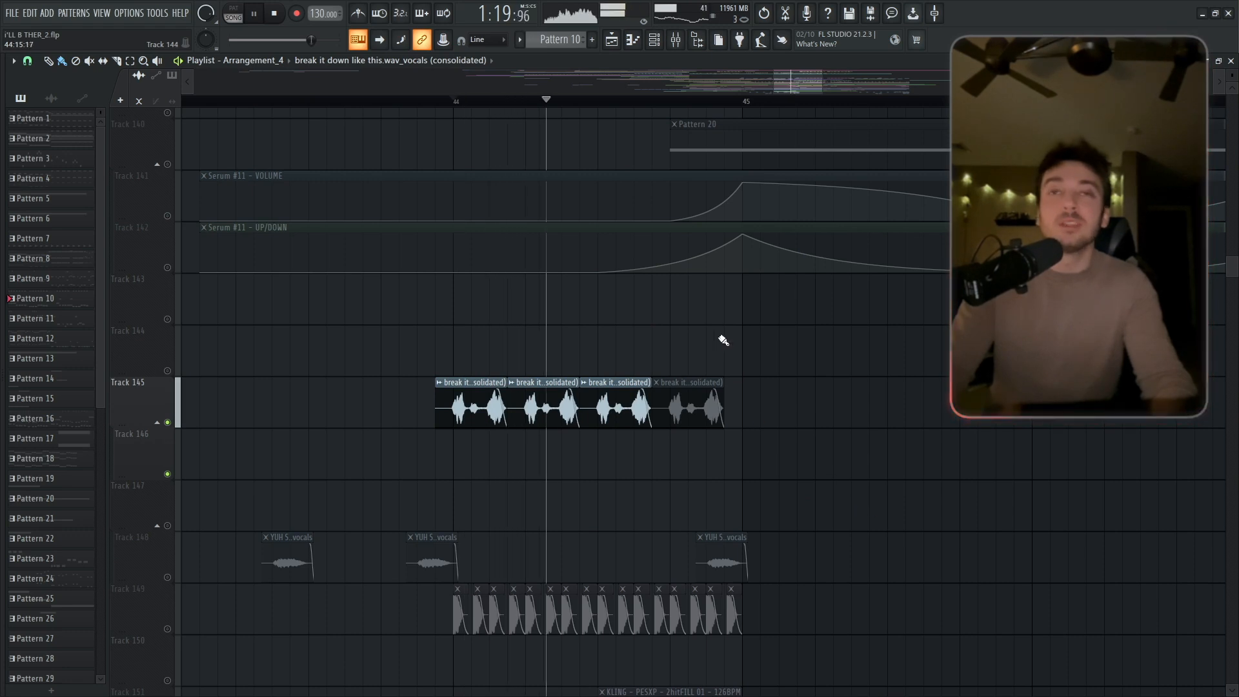
pyautogui.press('space')
pyautogui.keyDown('ctrl'); pyautogui.click(167, 372); pyautogui.keyUp('ctrl')
pyautogui.keyDown('ctrl'); pyautogui.click(168, 372); pyautogui.keyUp('ctrl')
pyautogui.moveTo(493, 320); pyautogui.dragTo(569, 307)
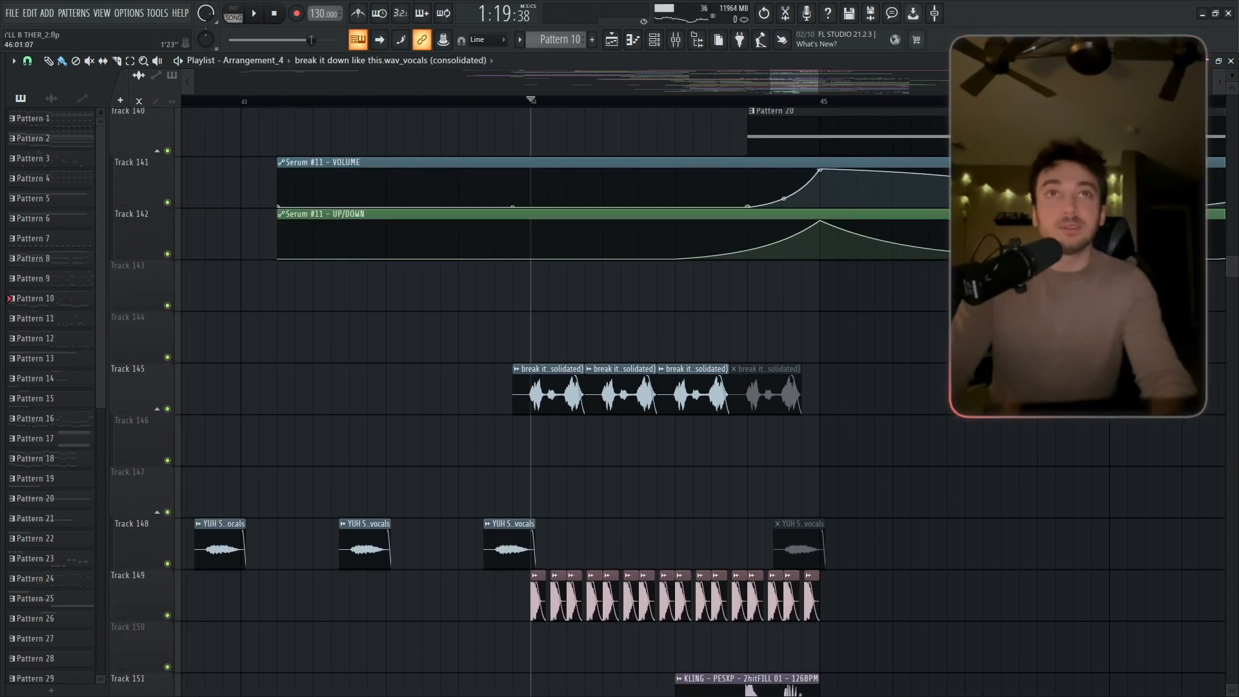
# Switch the playlist to the NEW B arrangement.
pyautogui.moveTo(1234, 76); pyautogui.dragTo(1234, 95)
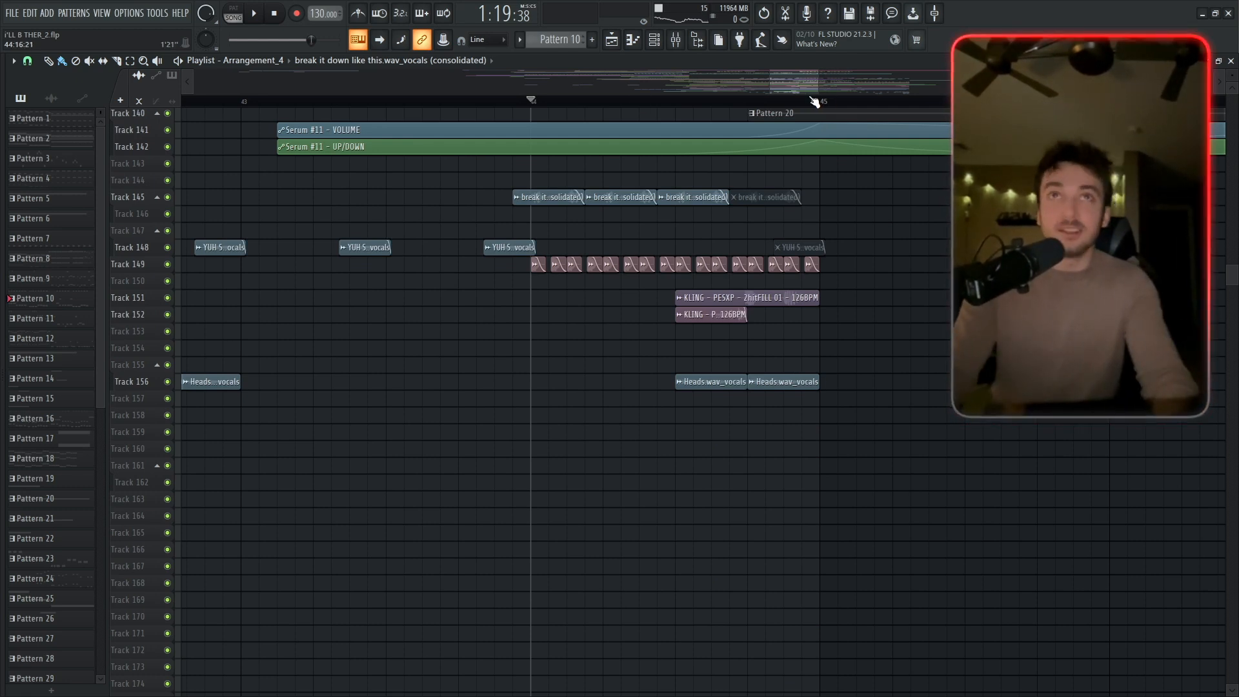
pyautogui.moveTo(774, 91); pyautogui.dragTo(710, 91)
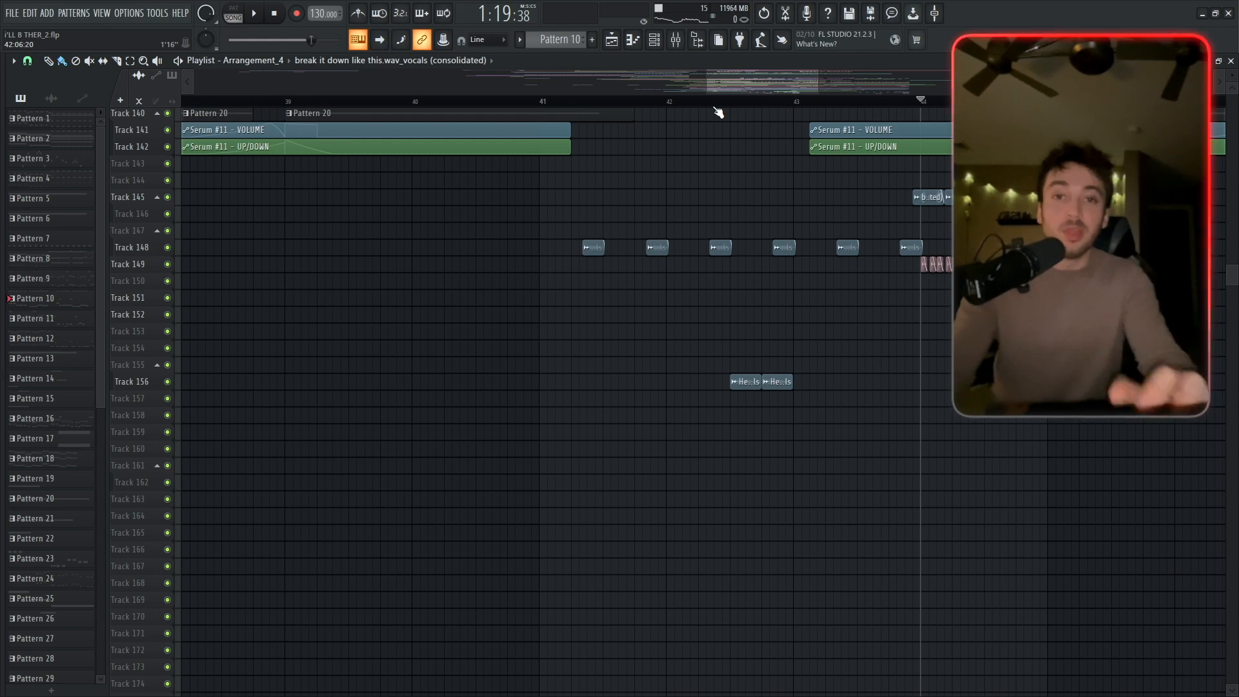
pyautogui.scroll(2, 870, 225)
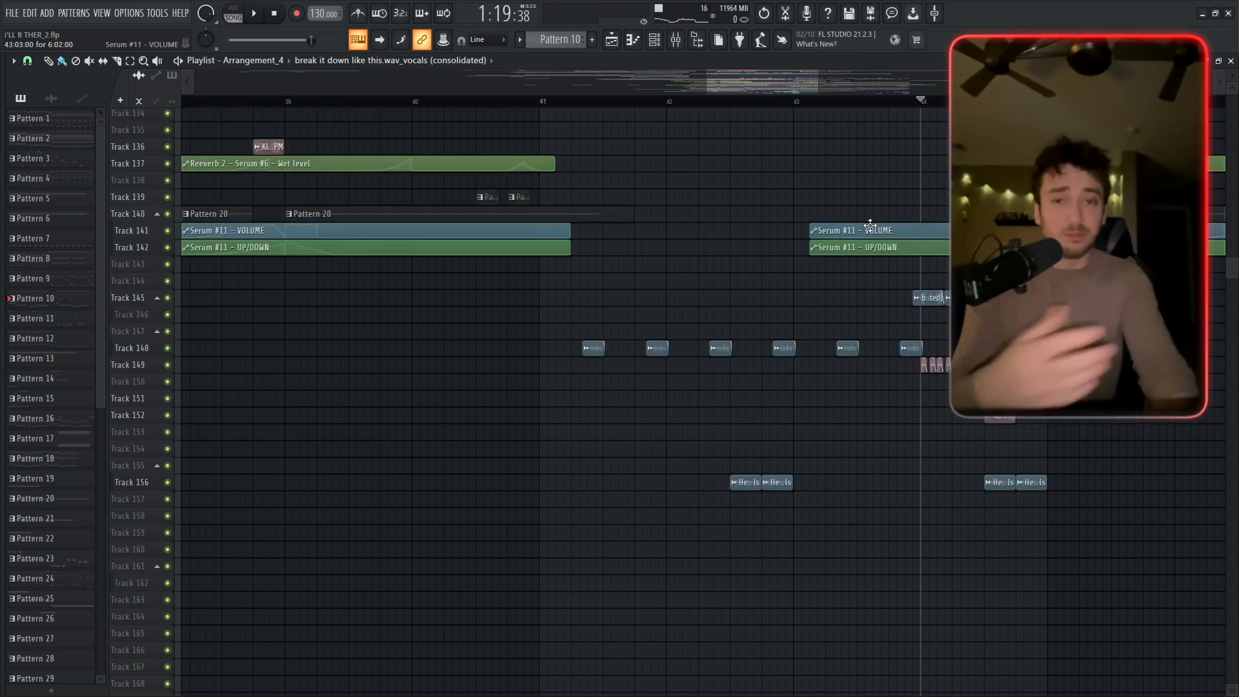
pyautogui.click(268, 61)
pyautogui.click(250, 135)
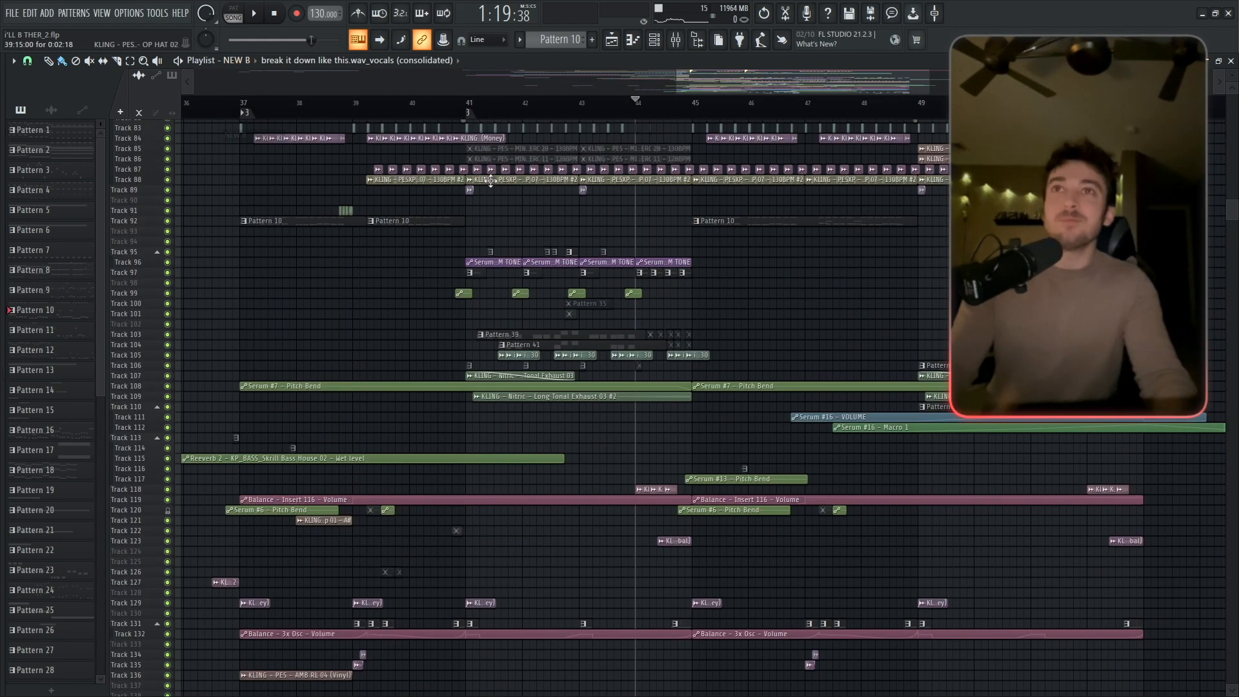
# Play the NEW B arrangement's drop from just before bar 37 through bar 44 while following its bass and drum layers.
pyautogui.moveTo(321, 133); pyautogui.dragTo(559, 148)
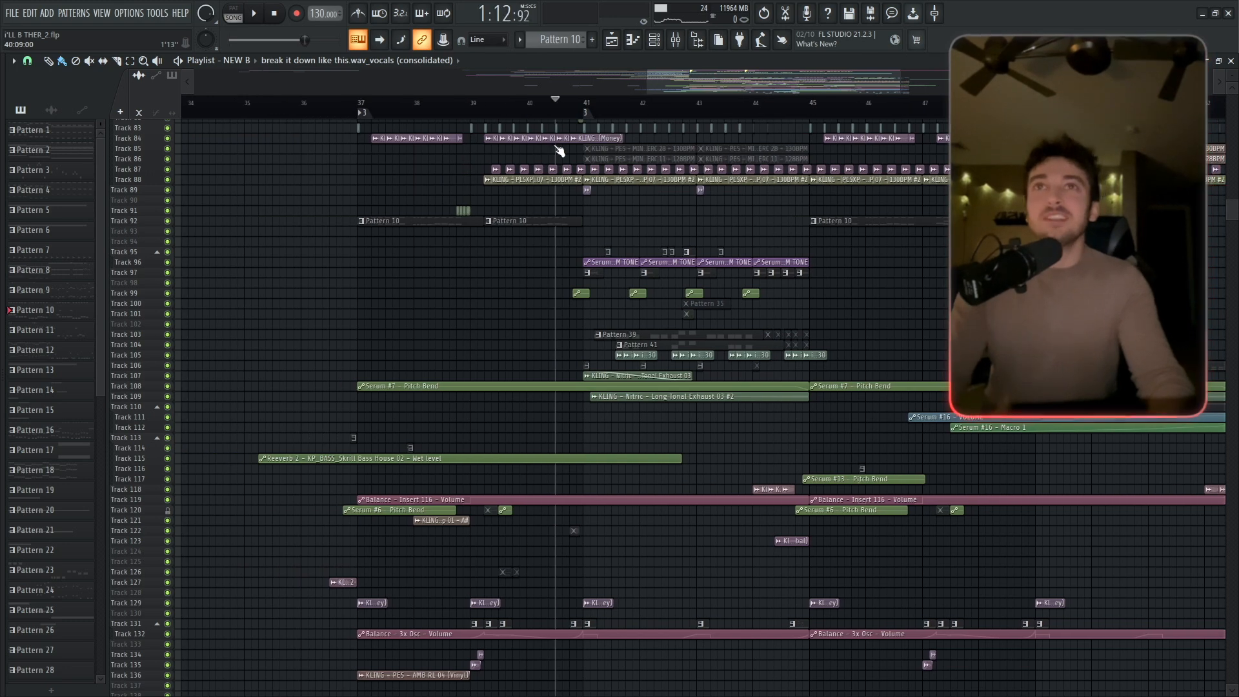
pyautogui.doubleClick(559, 148)
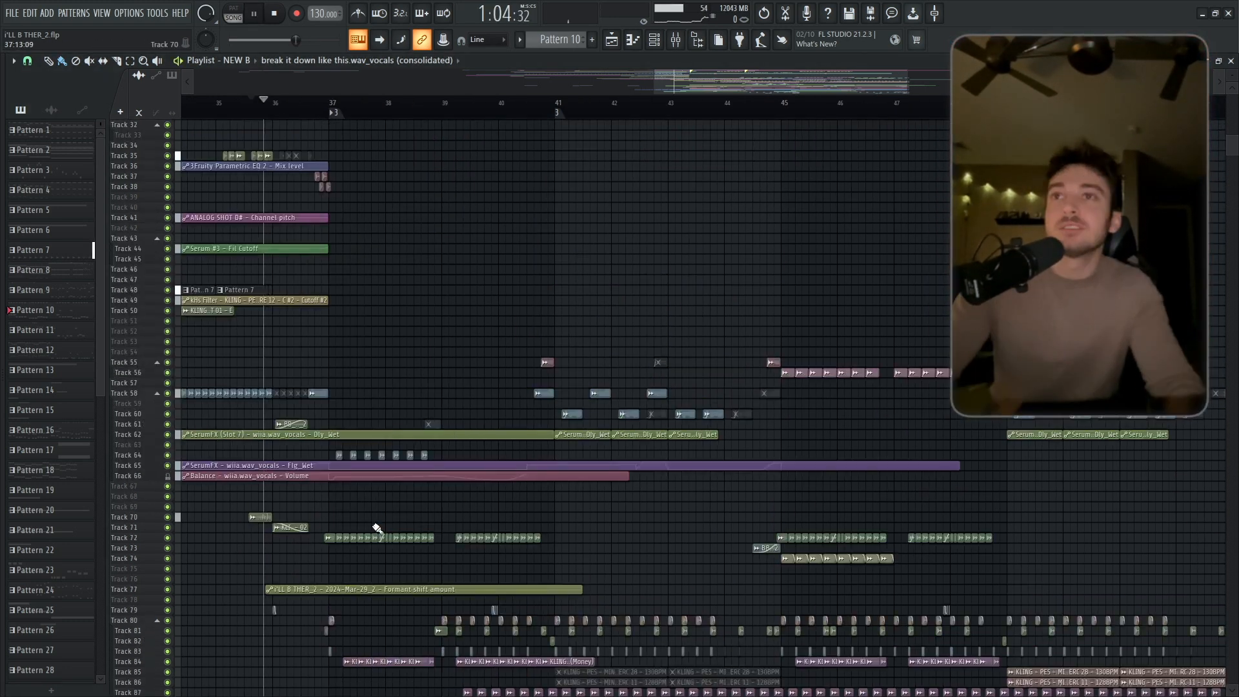
pyautogui.scroll(-4, 387, 529)
pyautogui.moveTo(416, 536); pyautogui.dragTo(481, 370)
pyautogui.scroll(-3, 490, 388)
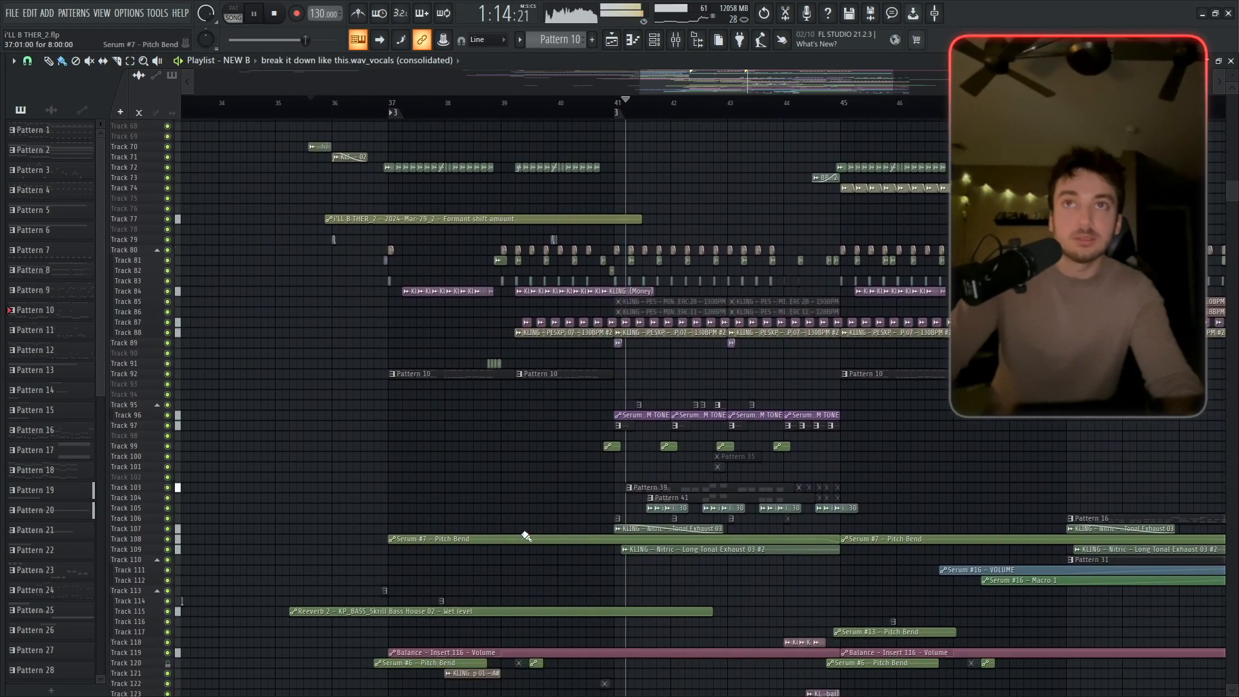
pyautogui.scroll(-3, 556, 478)
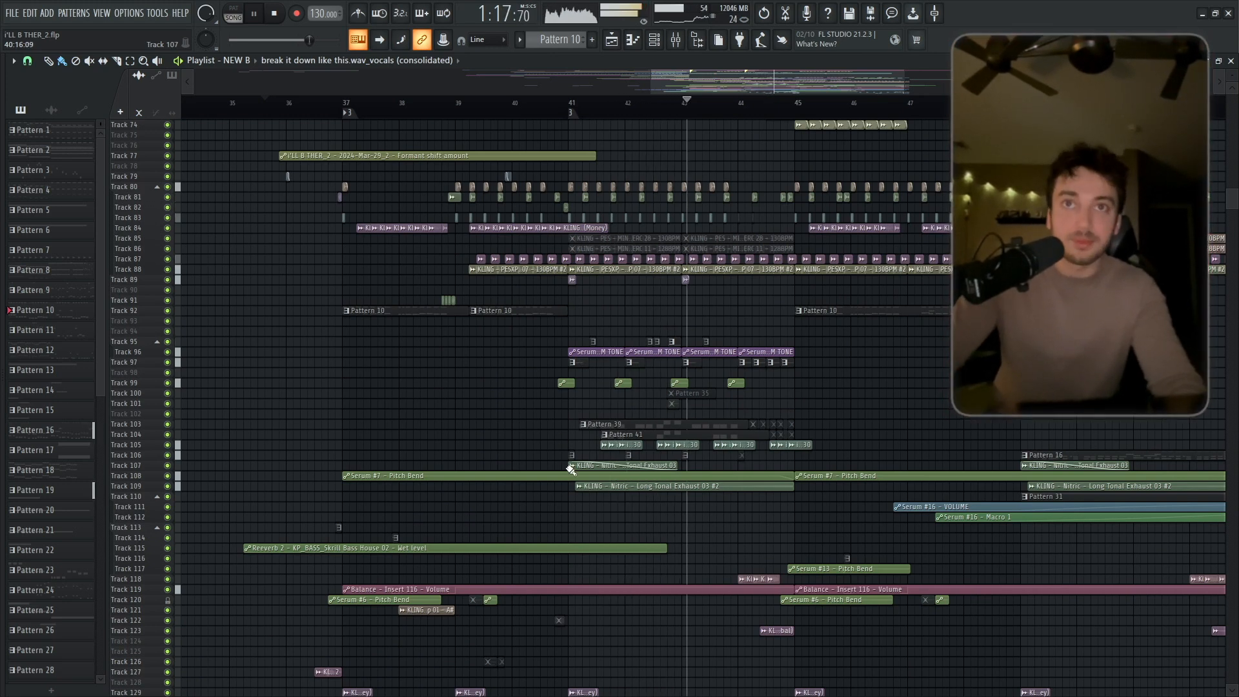
pyautogui.moveTo(570, 470); pyautogui.dragTo(485, 410)
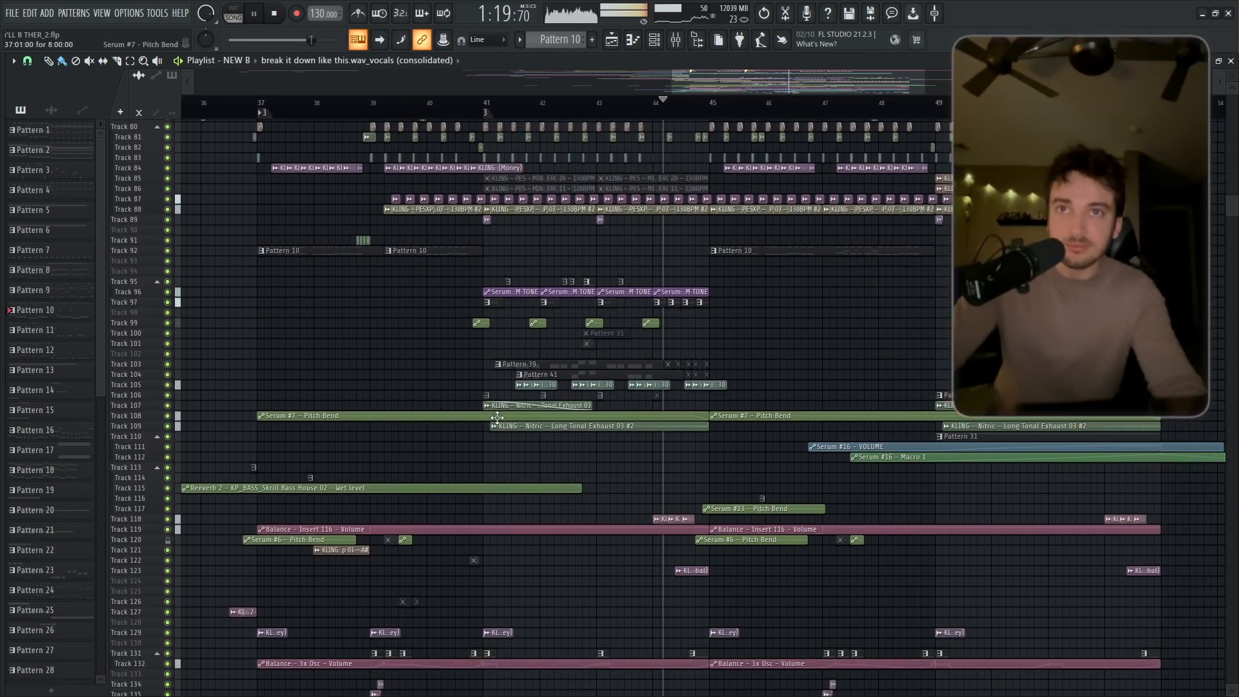
pyautogui.press('space')
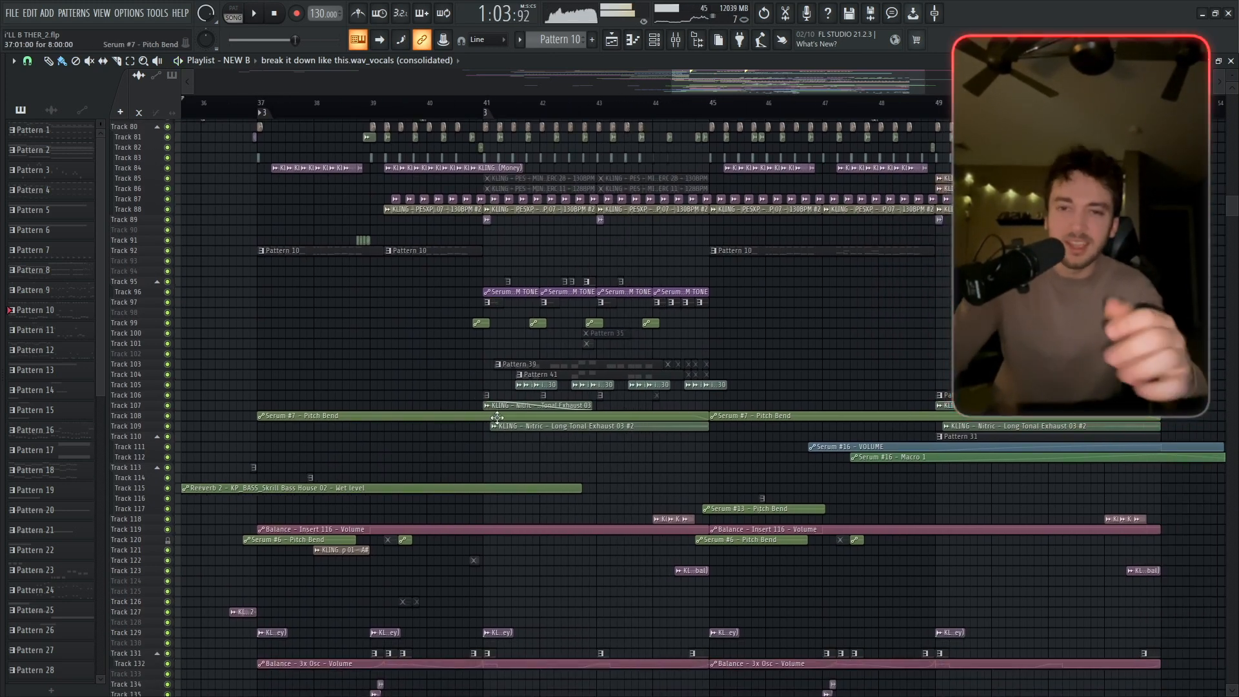
# Open the kHs Pitch Shifter on the Master track and play the NEW B drop while showing the plugin.
pyautogui.click(673, 35)
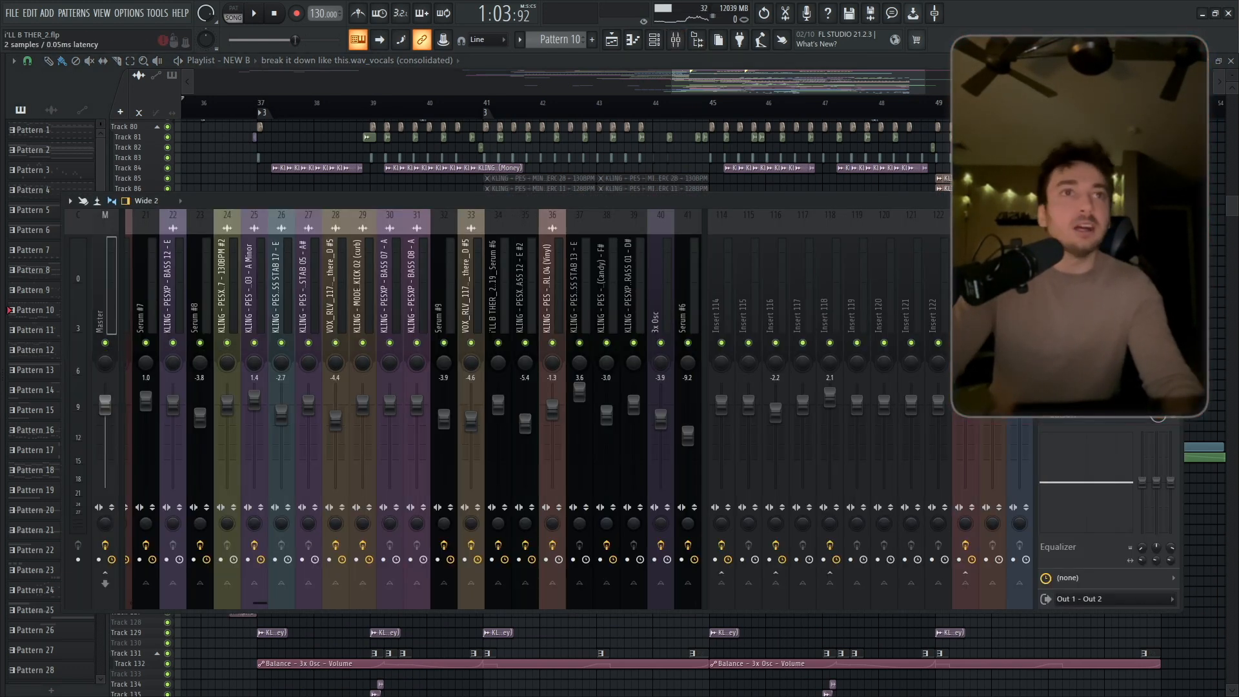
pyautogui.moveTo(629, 126); pyautogui.dragTo(575, 199)
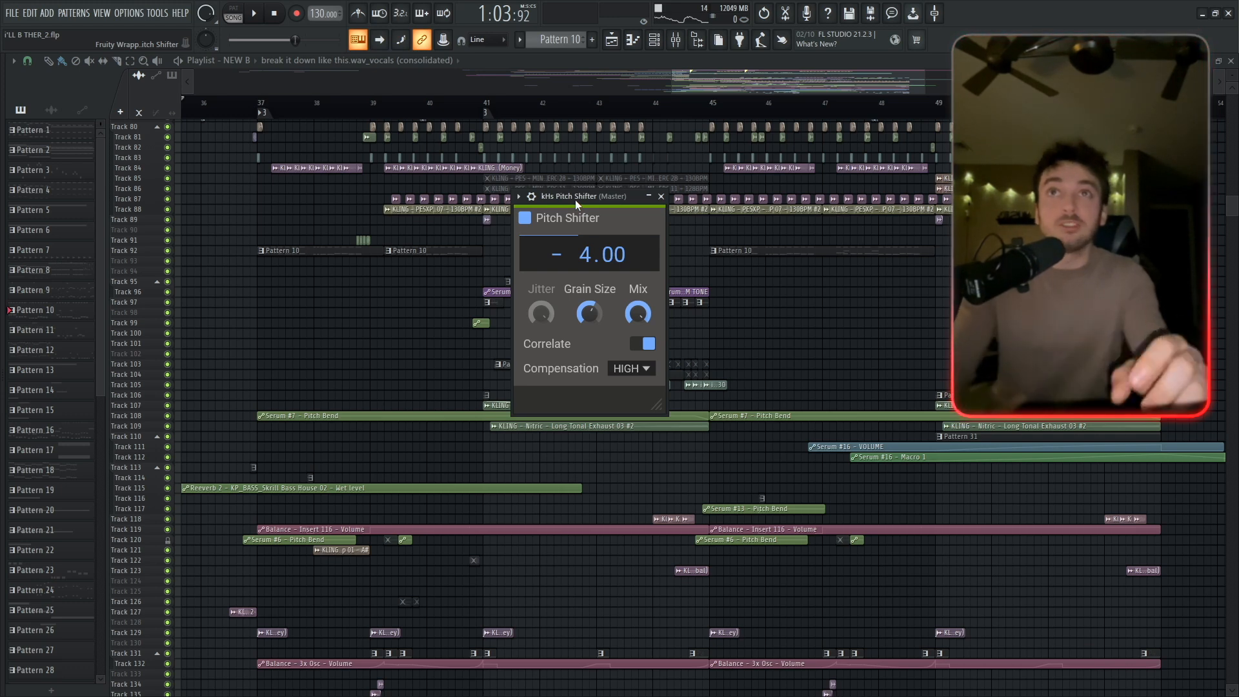
pyautogui.moveTo(575, 200); pyautogui.dragTo(586, 234)
pyautogui.scroll(3, 310, 193)
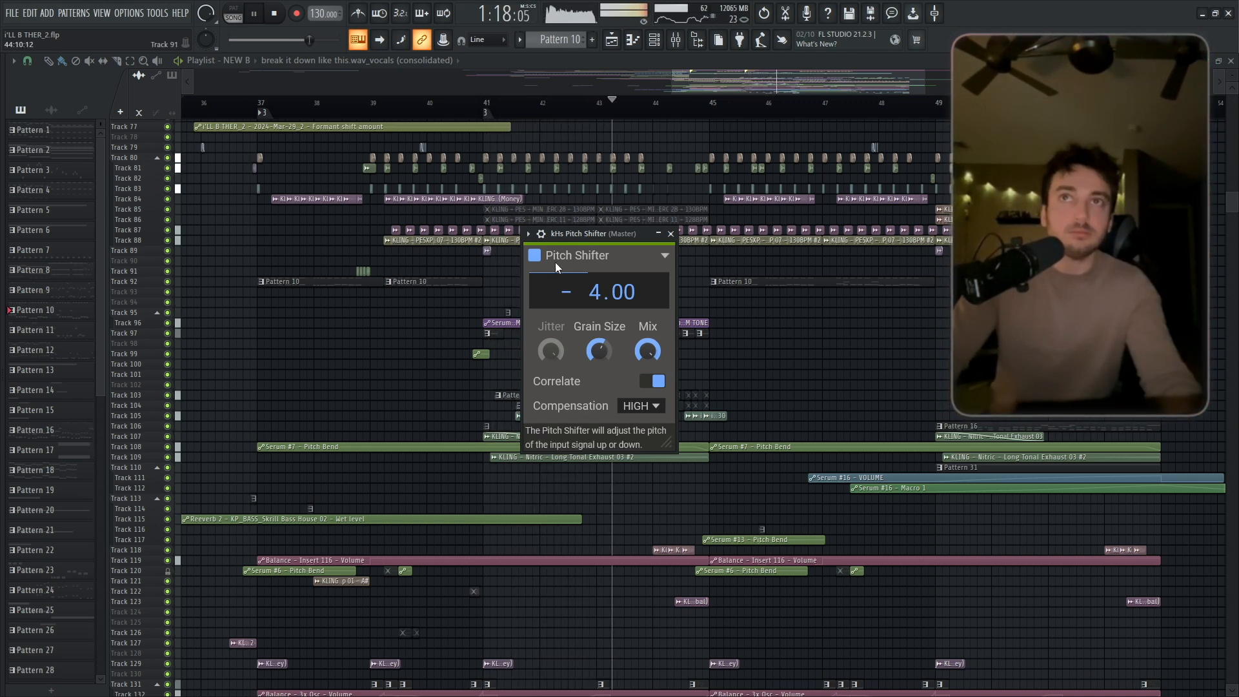
pyautogui.press('space')
# Close the mixer and switch the playlist back to Arrangement_4 at the second drop's Pattern 10 clips.
pyautogui.click(673, 49)
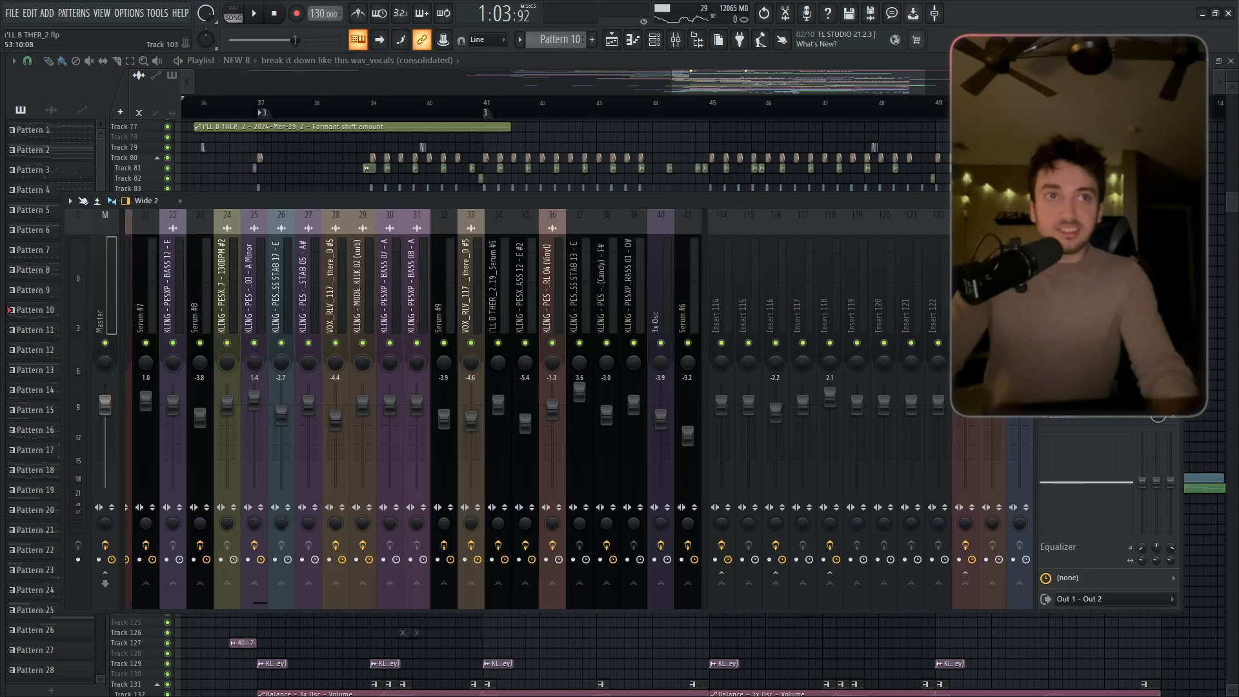
pyautogui.click(1177, 198)
pyautogui.moveTo(737, 360); pyautogui.dragTo(749, 510)
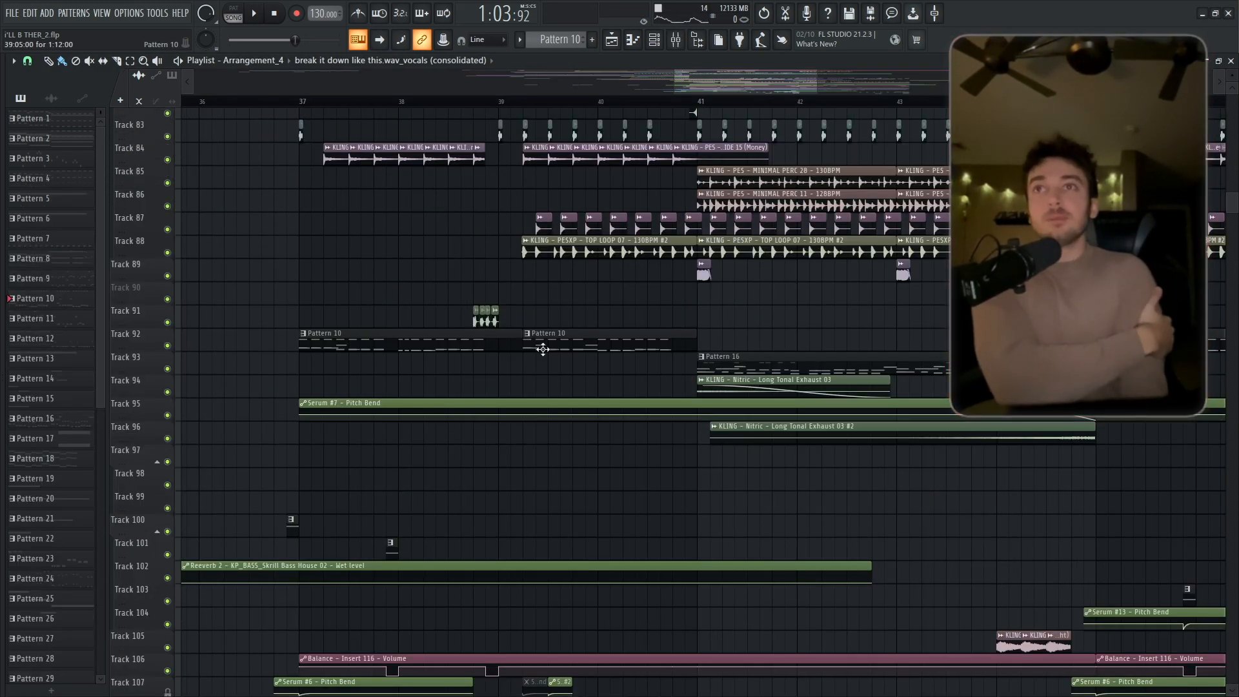
# Mute Track 92's Pattern 10 bass and Track 72, and play the drop from bar 36 without them.
pyautogui.click(167, 345)
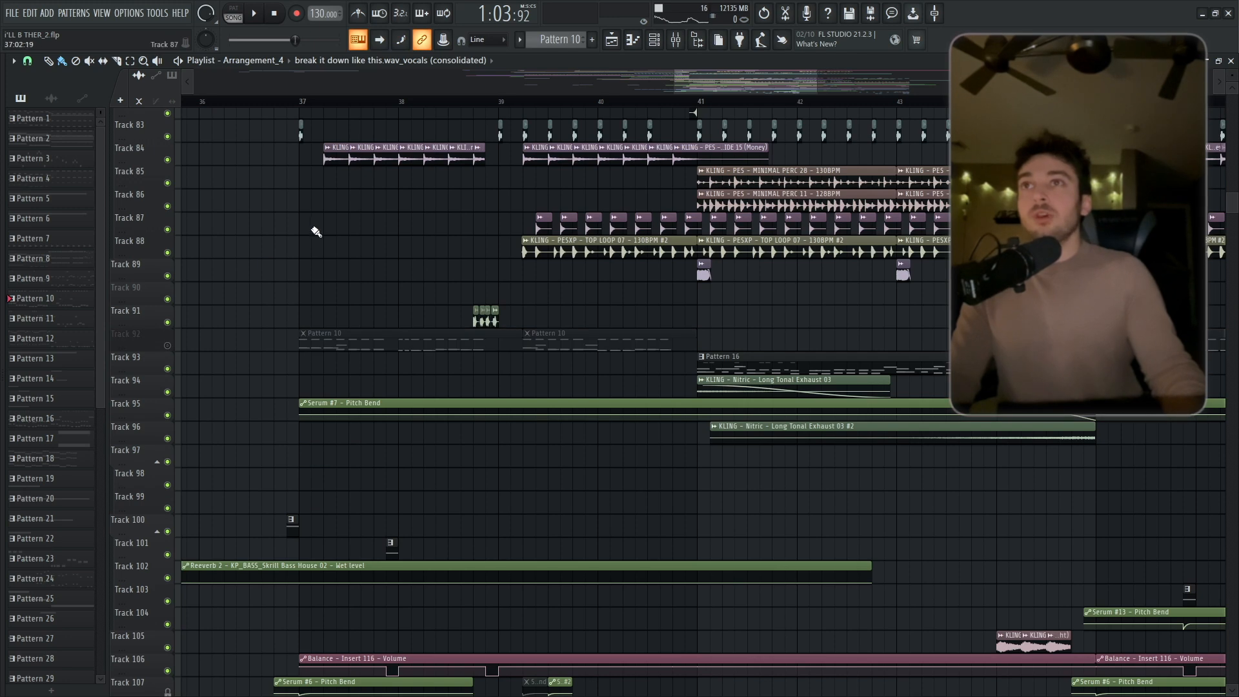
pyautogui.scroll(5, 352, 310)
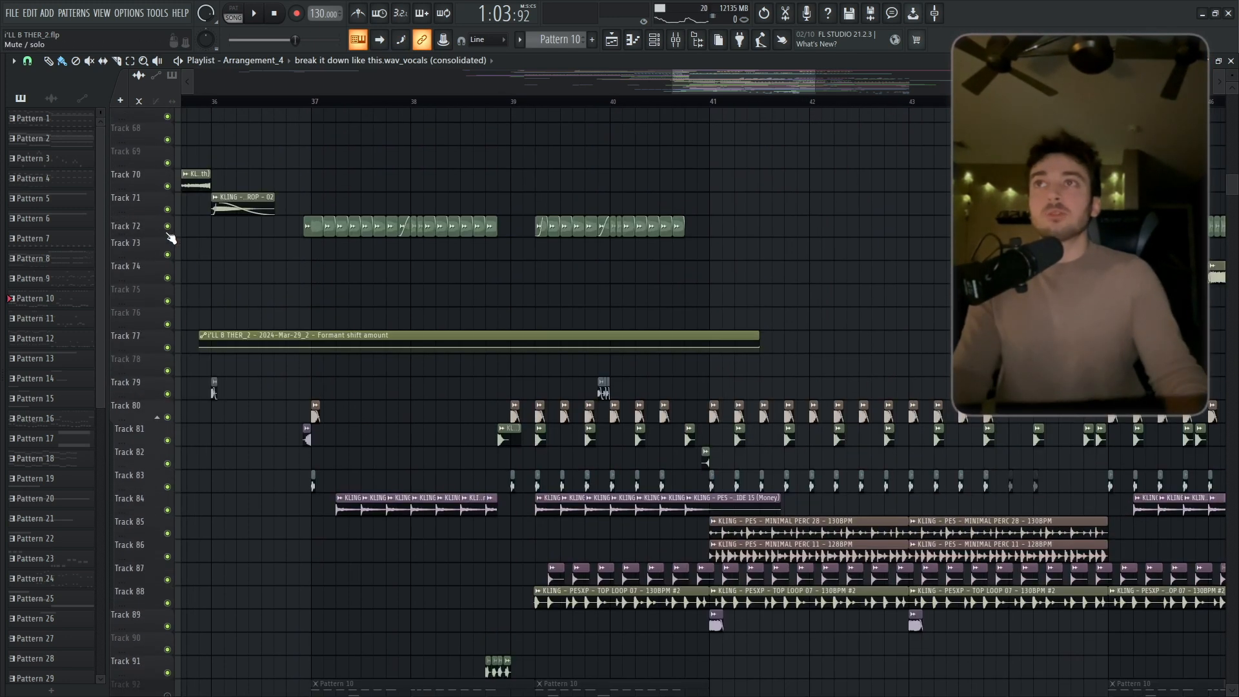
pyautogui.click(168, 236)
pyautogui.scroll(-2, 422, 357)
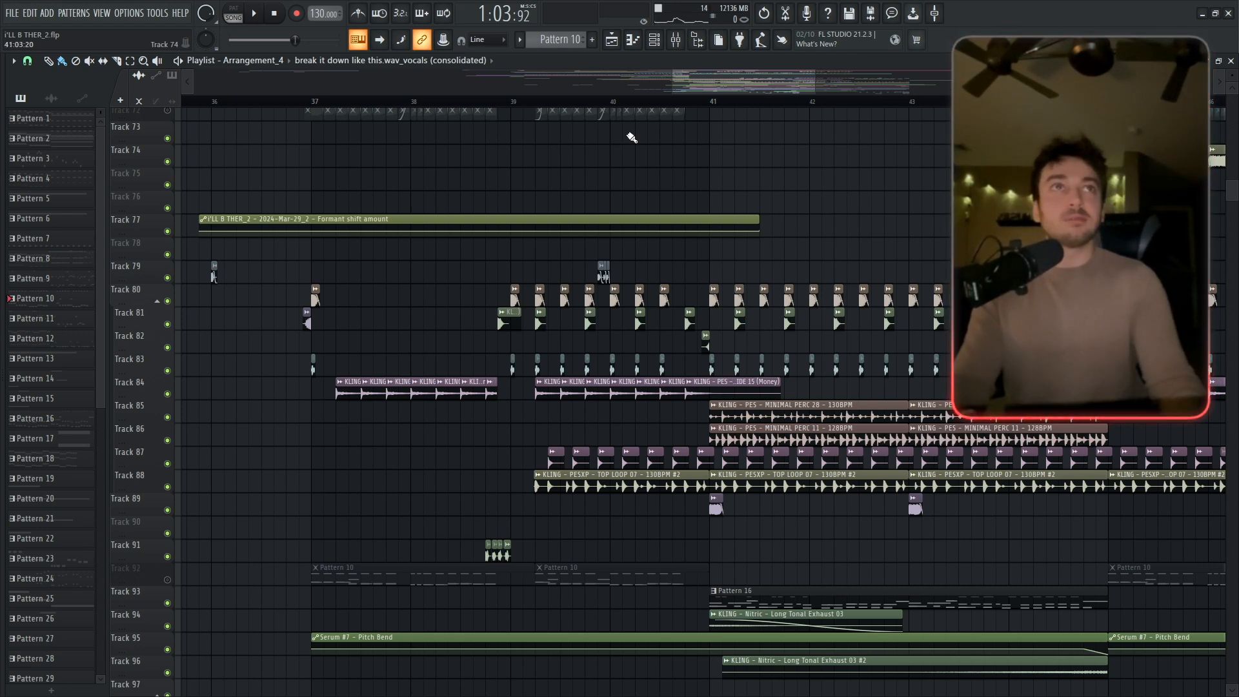
pyautogui.press('space')
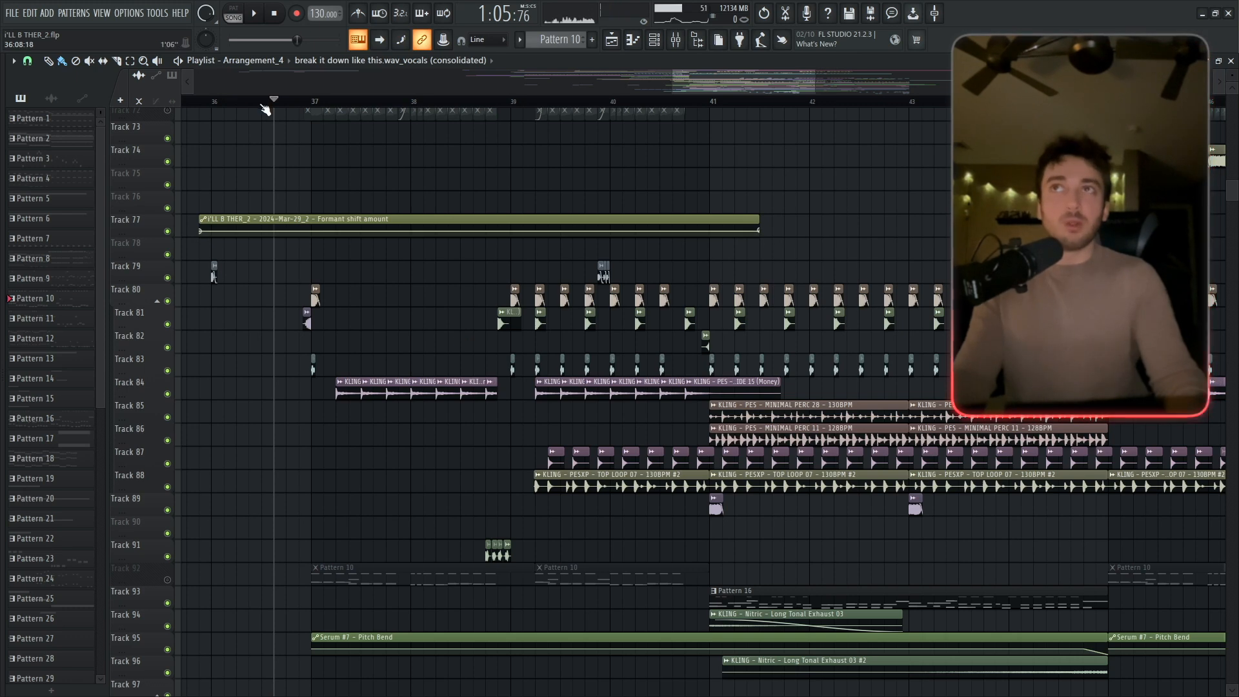
pyautogui.scroll(-4, 458, 442)
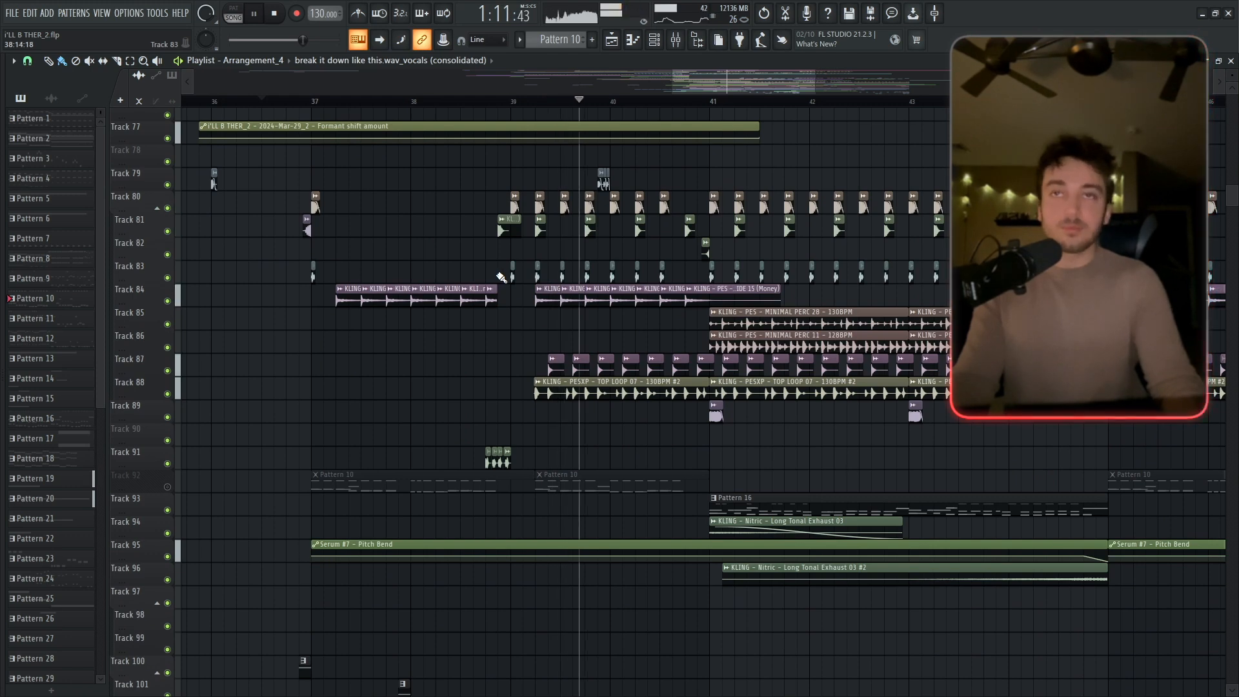
pyautogui.press('space')
# Solo the Pattern 10 bass on Track 92 and re-enable Track 72 and the drum group on Tracks 80 to 88.
pyautogui.rightClick(168, 487)
pyautogui.moveTo(343, 210); pyautogui.dragTo(344, 326)
pyautogui.press('space')
pyautogui.press('space')
pyautogui.click(168, 236)
pyautogui.scroll(-3, 341, 388)
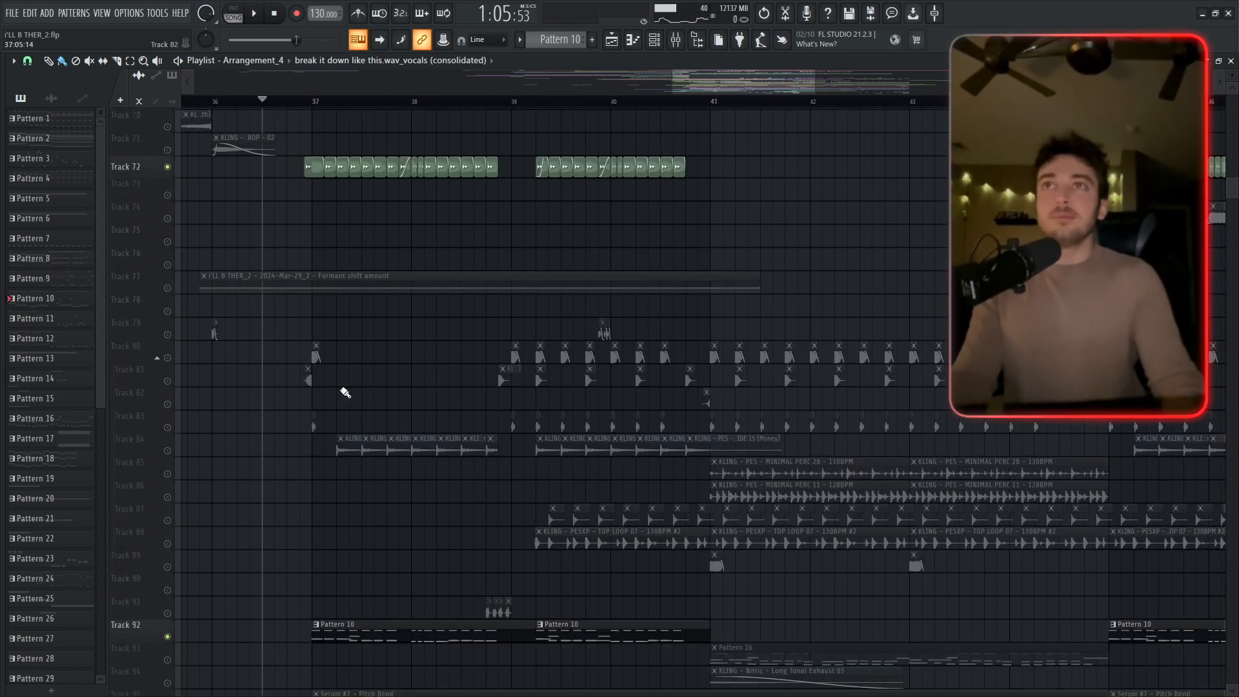
pyautogui.click(167, 358)
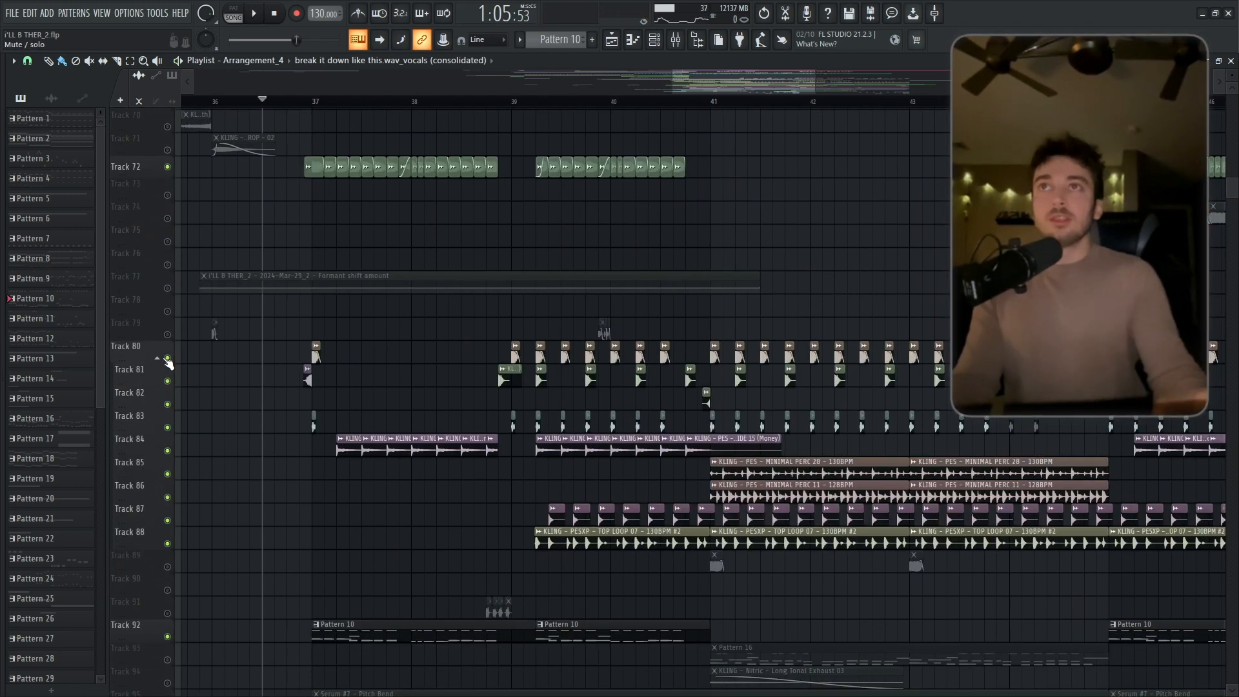
# Set the loop range to bars 37 to 41 and play the isolated bass and drums.
pyautogui.click(512, 103)
pyautogui.moveTo(714, 103); pyautogui.dragTo(513, 104)
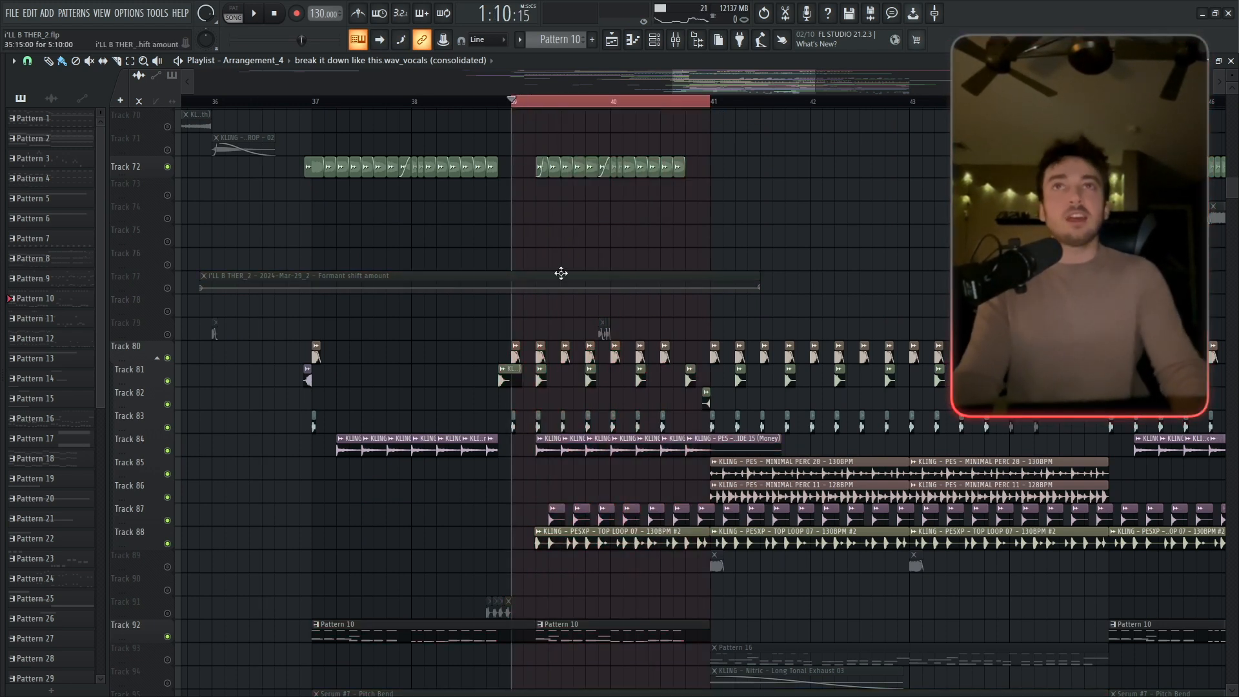
pyautogui.press('space')
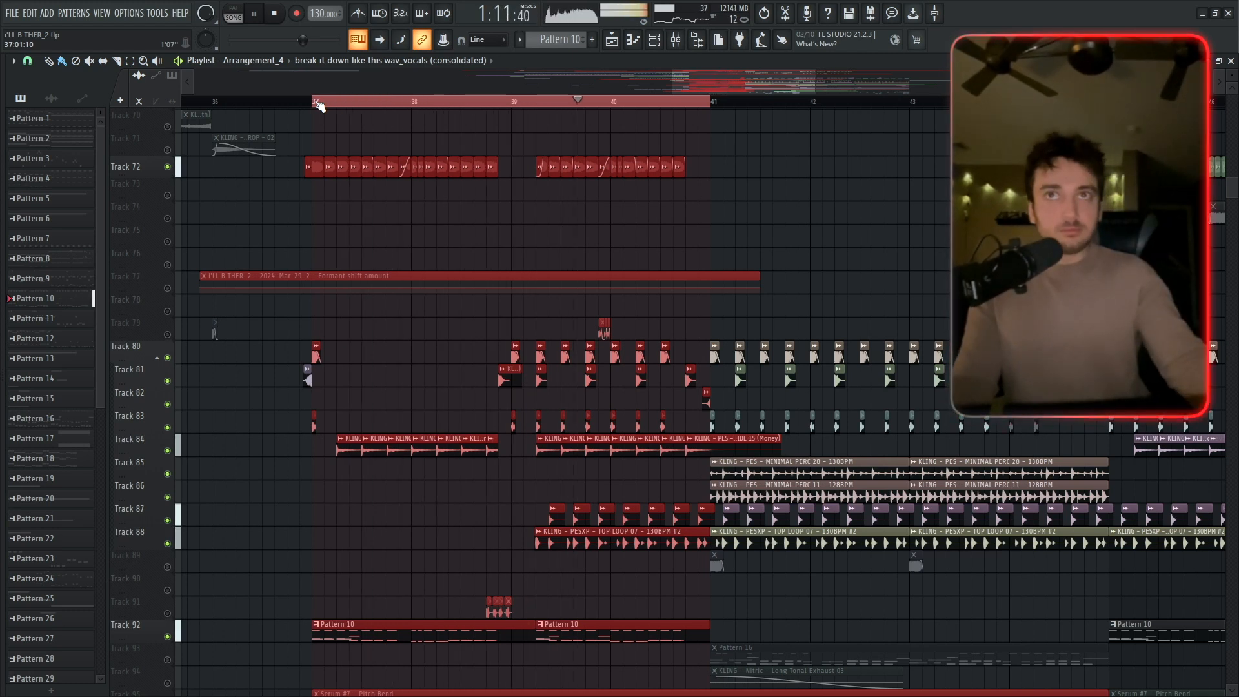
pyautogui.press('space')
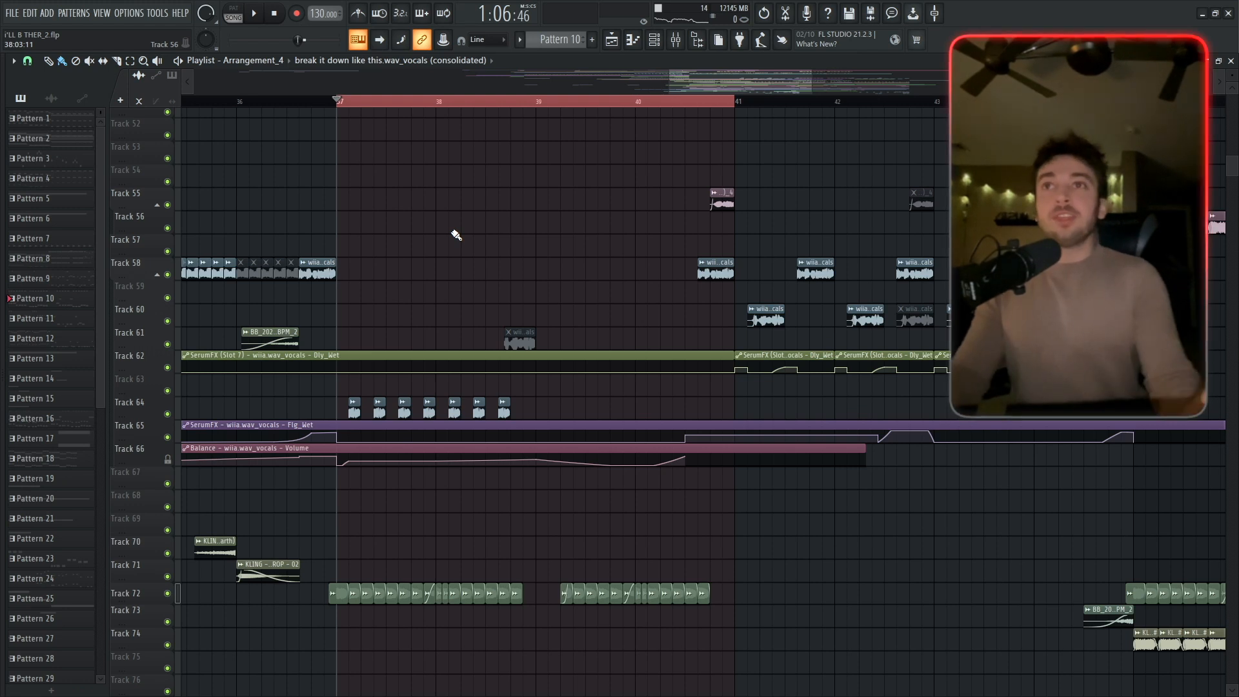
# Isolate the vocal hook chops on Tracks 25 and 26 with Track 27's EQ automation, and play them from bar 37.
pyautogui.keyDown('ctrl'); pyautogui.click(167, 414); pyautogui.keyUp('ctrl')
pyautogui.scroll(12, 423, 490)
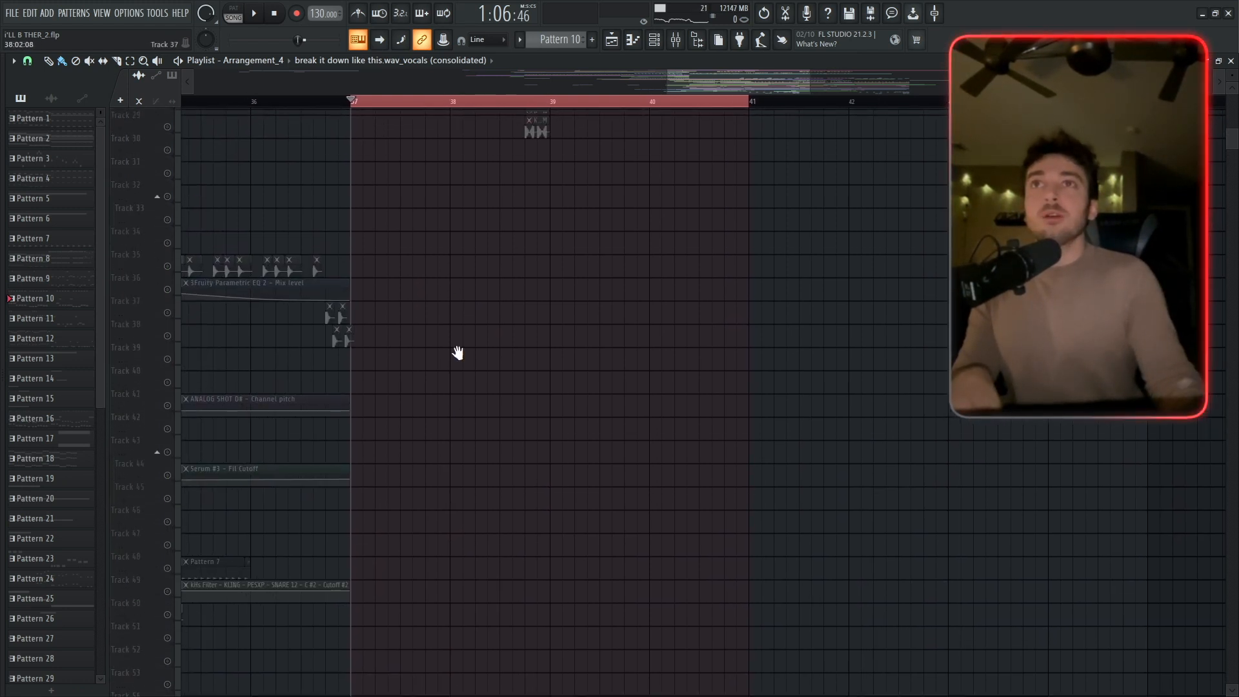
pyautogui.keyDown('ctrl'); pyautogui.click(168, 344); pyautogui.keyUp('ctrl')
pyautogui.keyDown('ctrl'); pyautogui.click(167, 391); pyautogui.keyUp('ctrl')
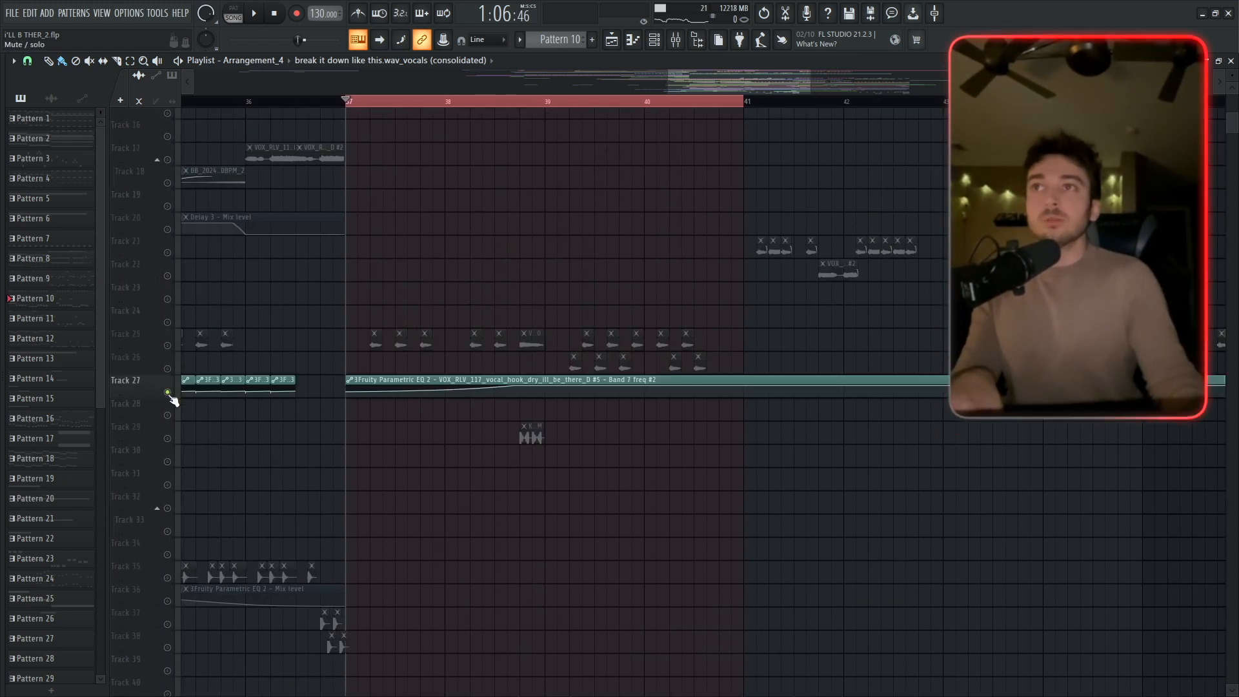
pyautogui.click(169, 346)
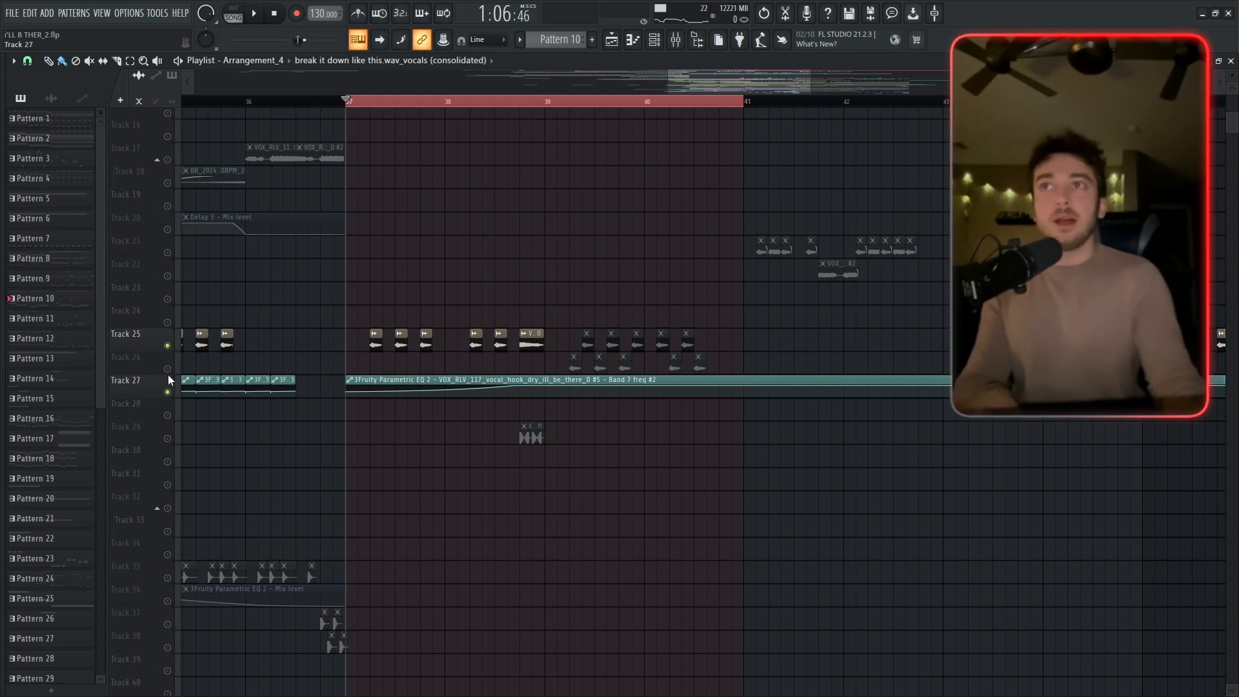
pyautogui.click(167, 368)
pyautogui.press('space')
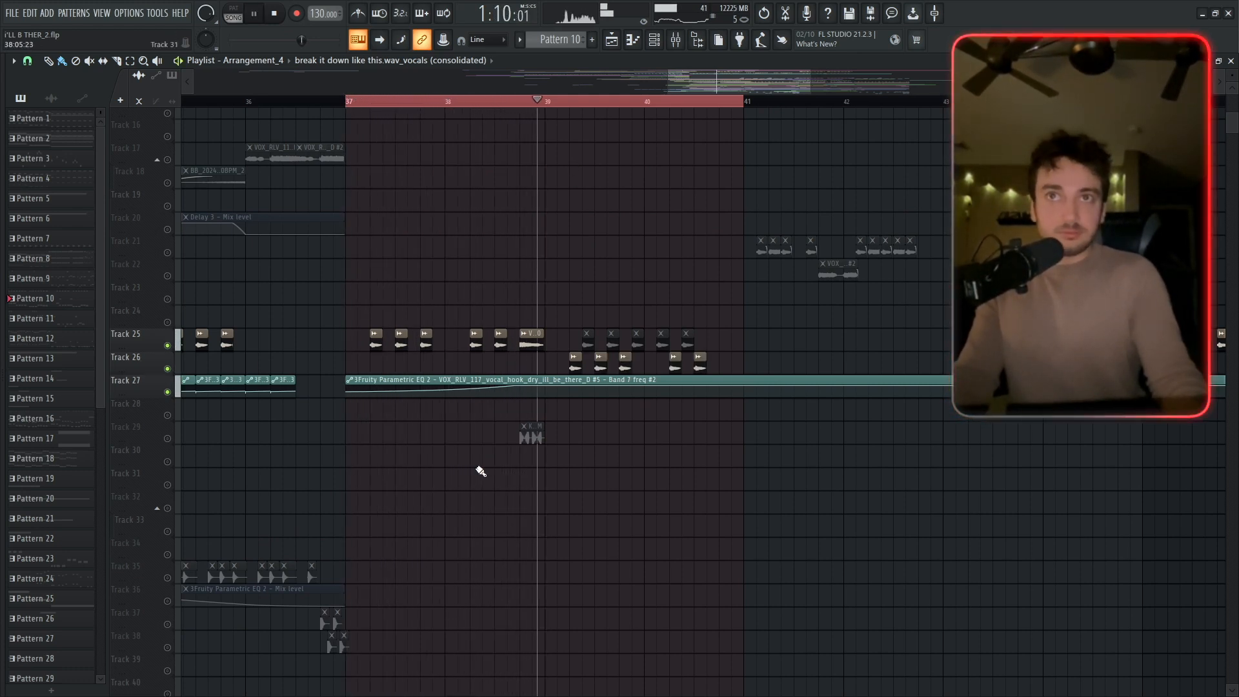
pyautogui.press('space')
# Enable Track 29, inspect its KLING - PESXP - SPINFX 02 clip, and play it with the vocal chops from bar 38.
pyautogui.click(167, 439)
pyautogui.press('space')
pyautogui.press('space')
pyautogui.click(495, 101)
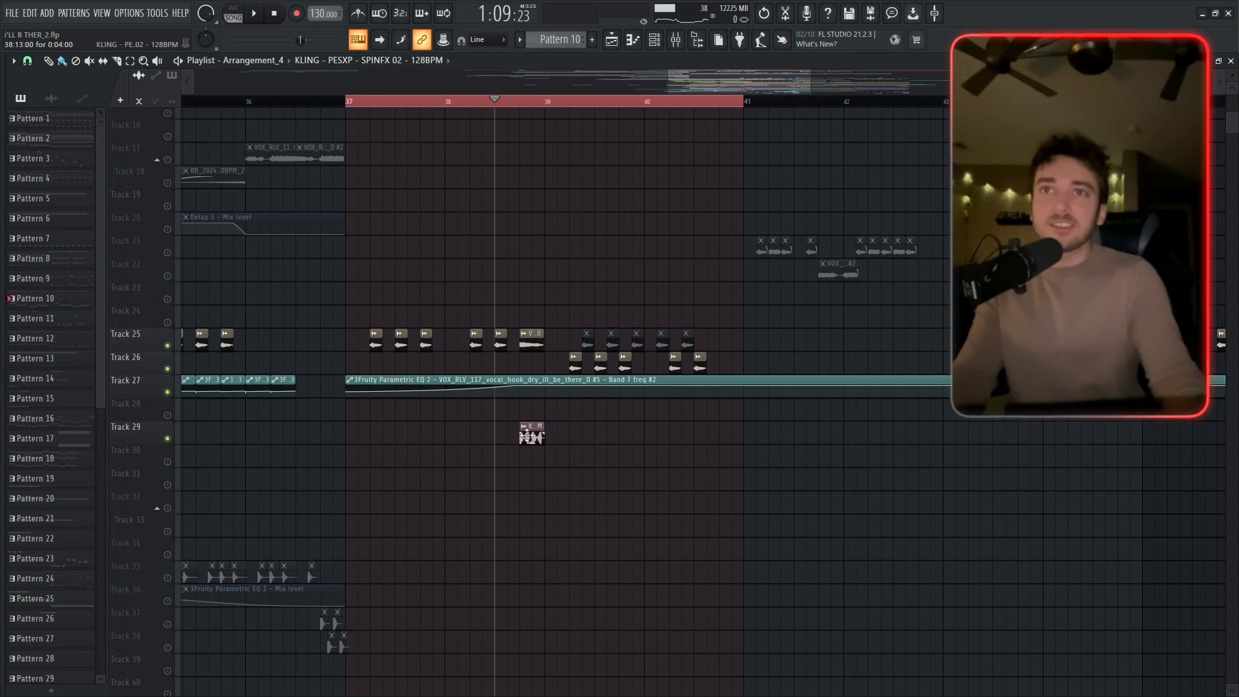
pyautogui.doubleClick(527, 437)
pyautogui.press('space')
# Isolate the Pattern 20 sweep on Tracks 140 to 142 and open its Serum #11 instrument from the unsorted channels.
pyautogui.scroll(-5, 563, 576)
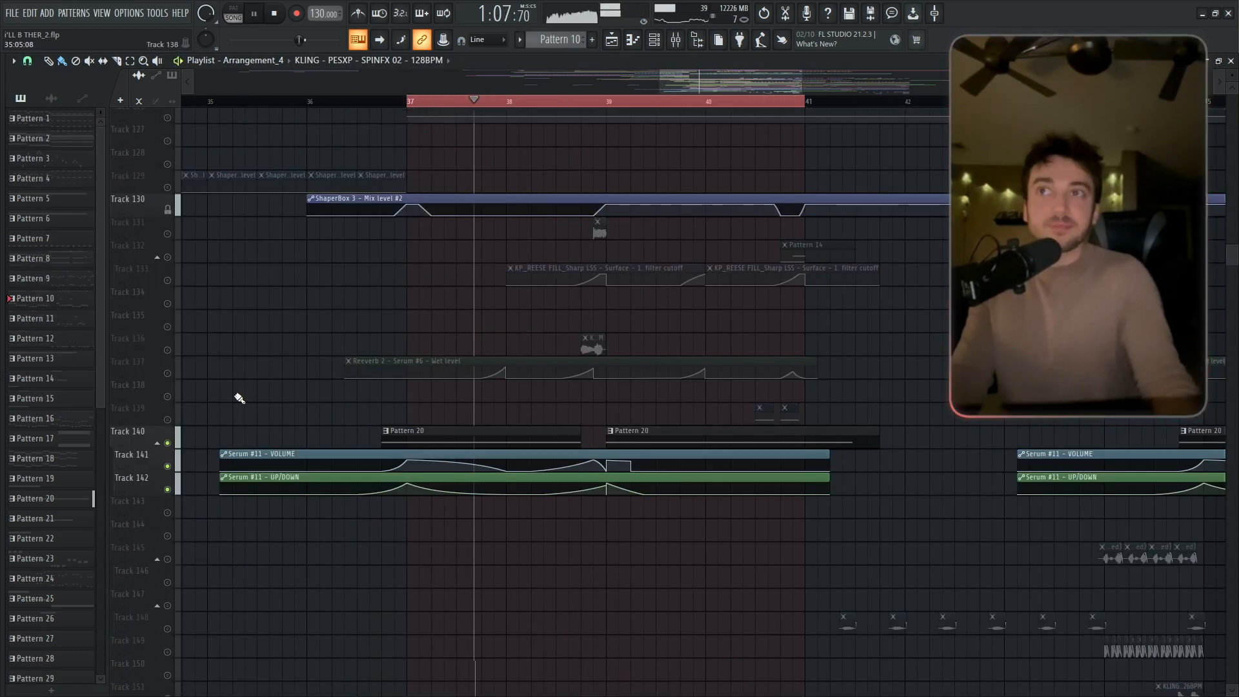
pyautogui.press('space')
pyautogui.press('F6')
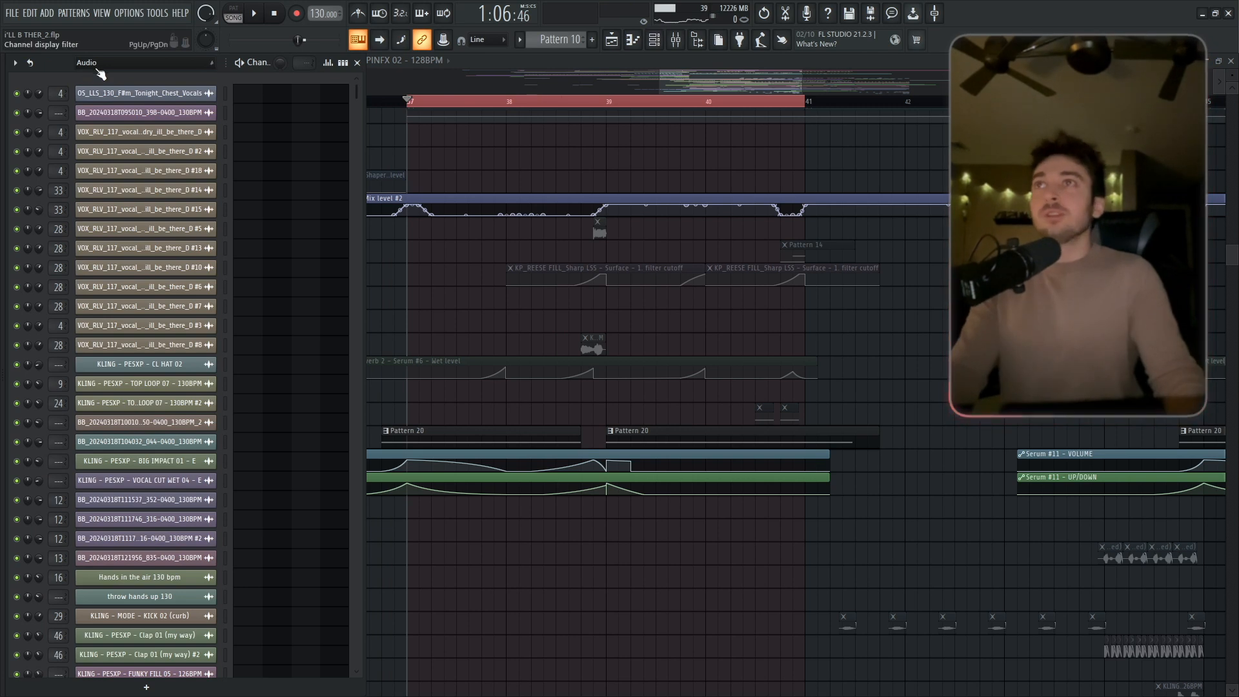
pyautogui.click(97, 65)
pyautogui.click(97, 120)
pyautogui.moveTo(580, 123); pyautogui.dragTo(618, 128)
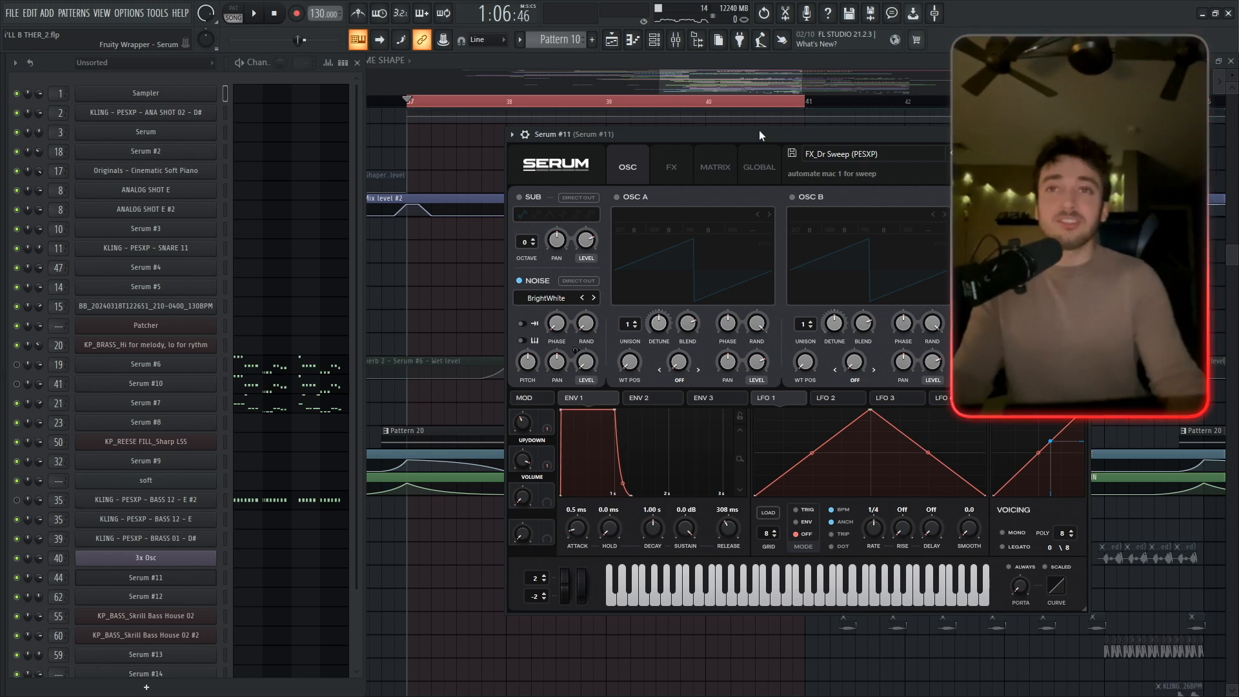
pyautogui.moveTo(647, 129); pyautogui.dragTo(657, 129)
# Play the FX_Dr Sweep (PESXP) patch, raise its UP/DOWN macro to about 82%, and return to the playlist.
pyautogui.press('space')
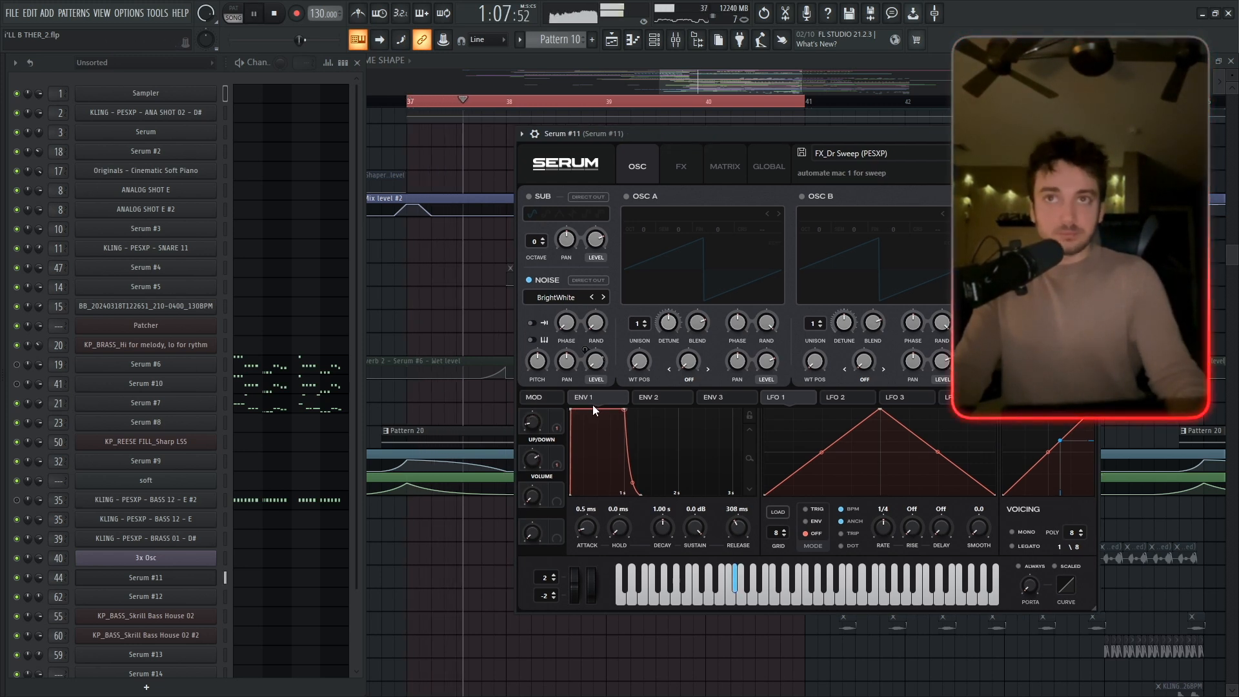
pyautogui.press('space')
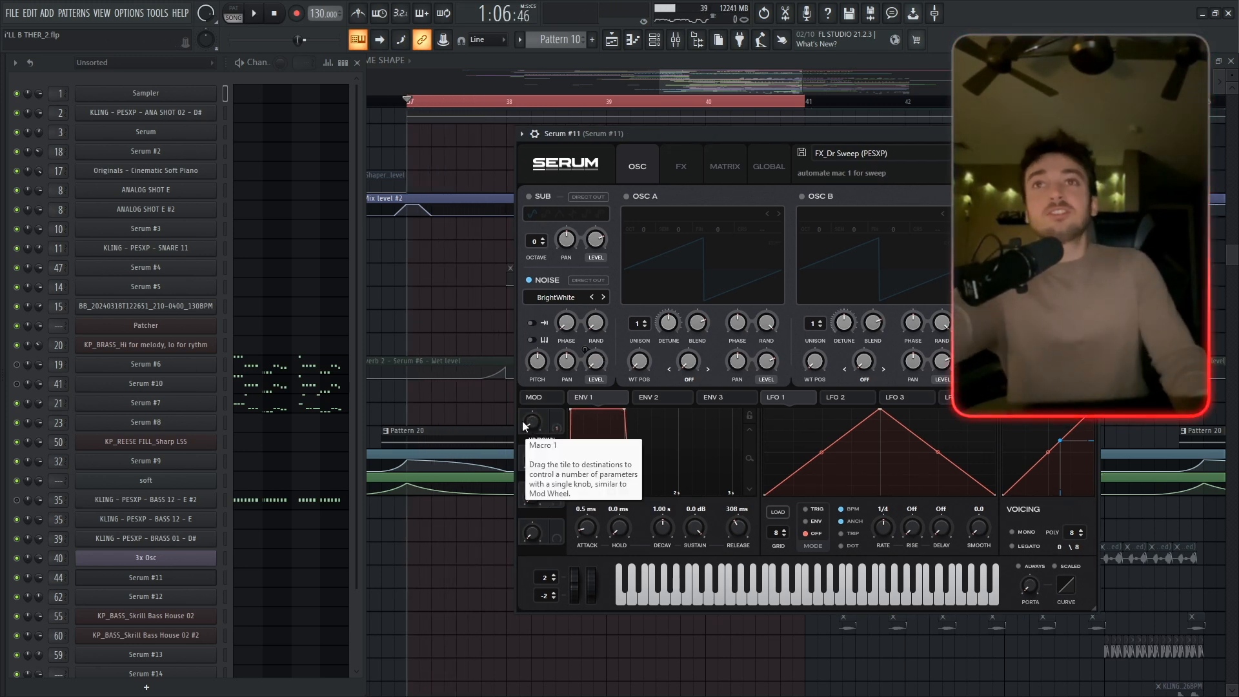
pyautogui.scroll(-2, 220, 518)
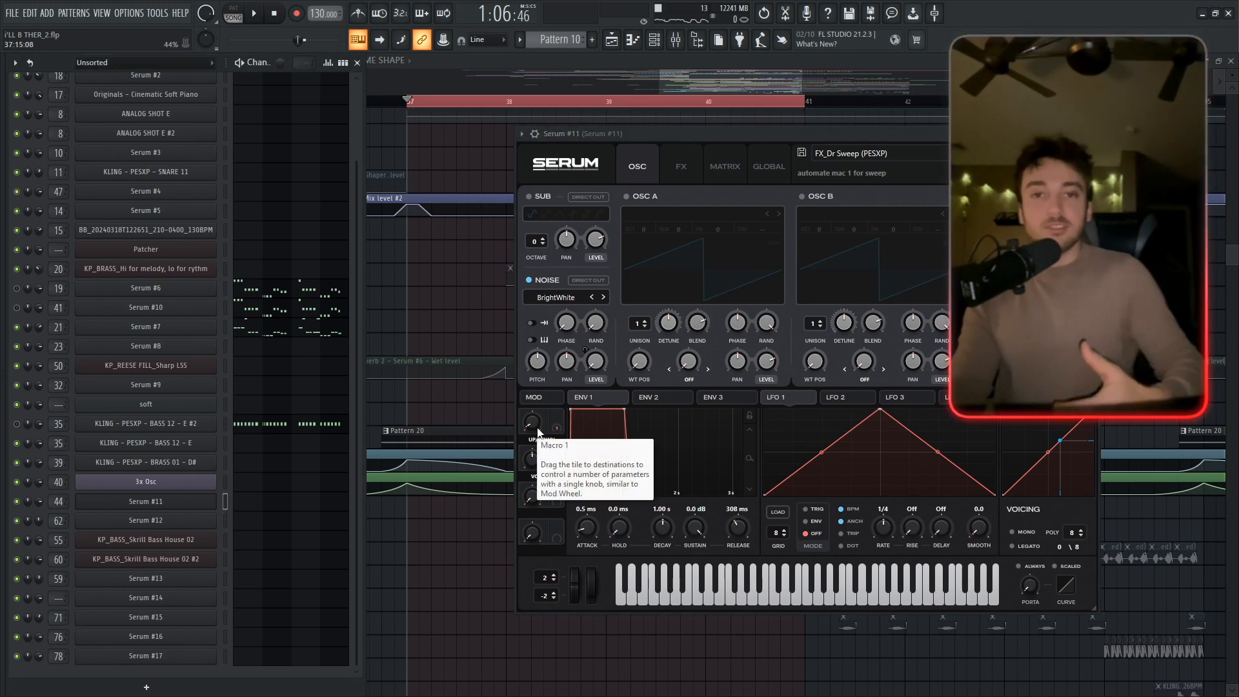
pyautogui.moveTo(529, 424); pyautogui.dragTo(554, 334)
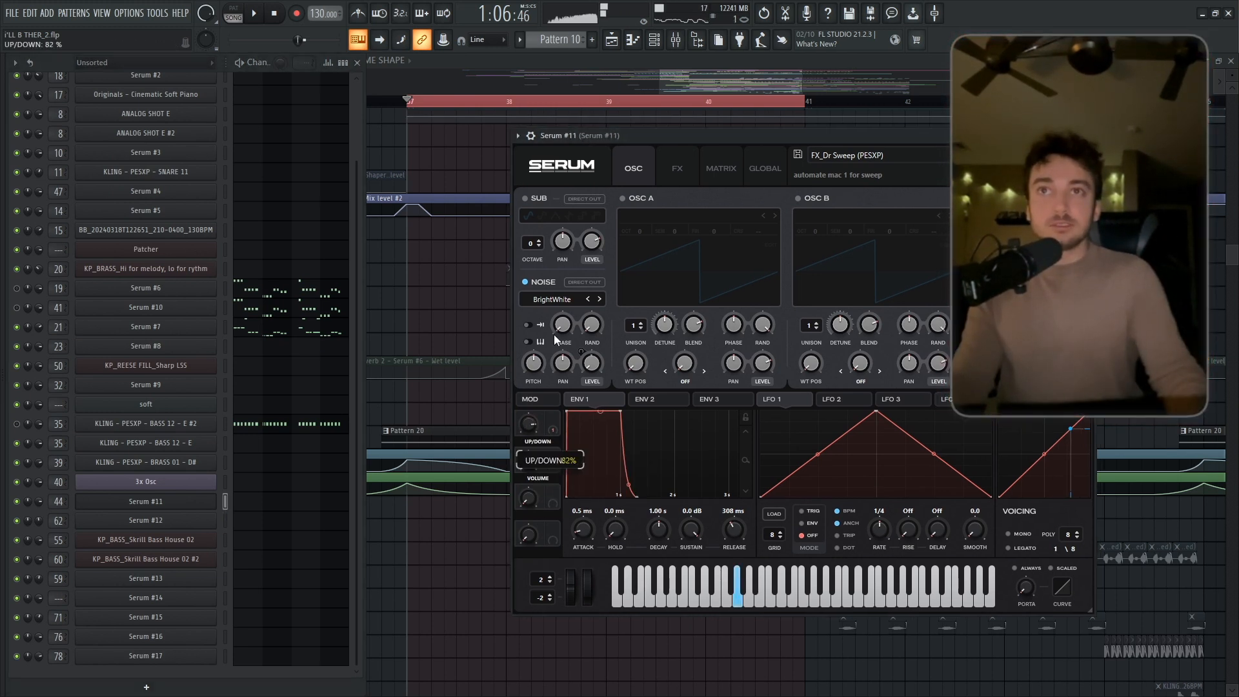
pyautogui.rightClick(472, 592)
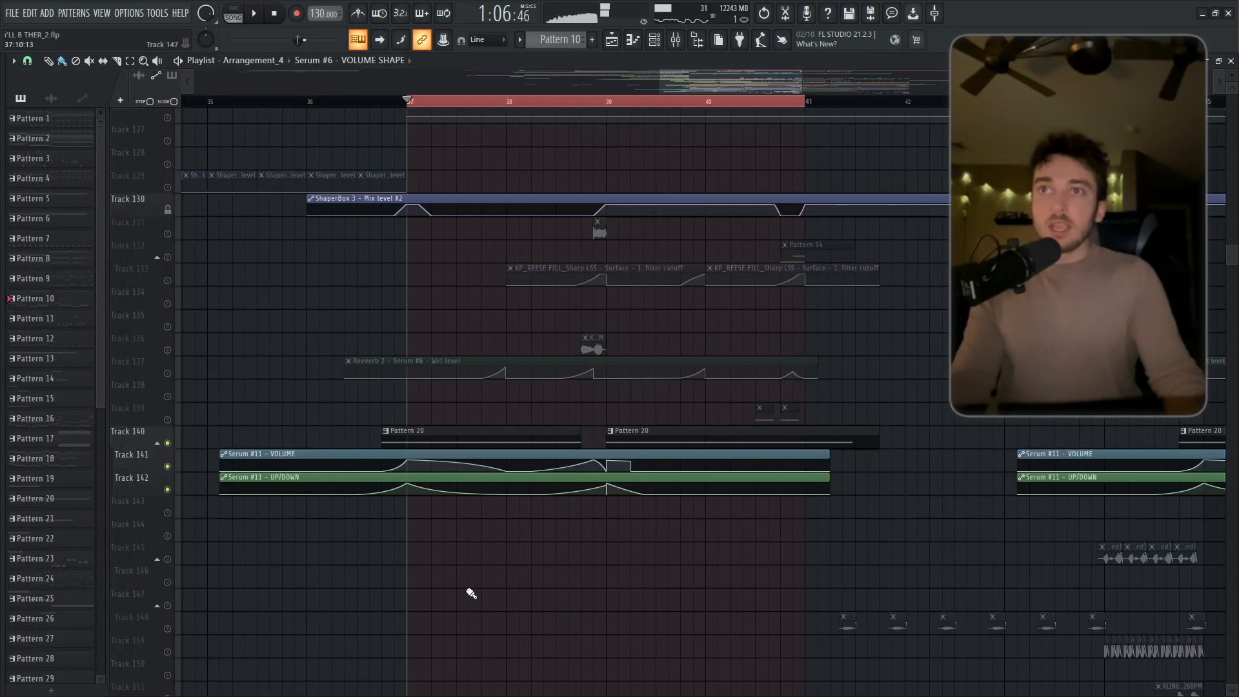
# Extend the loop's start to just before bar 37 and play the sweep alone, then with all tracks active.
pyautogui.click(395, 102)
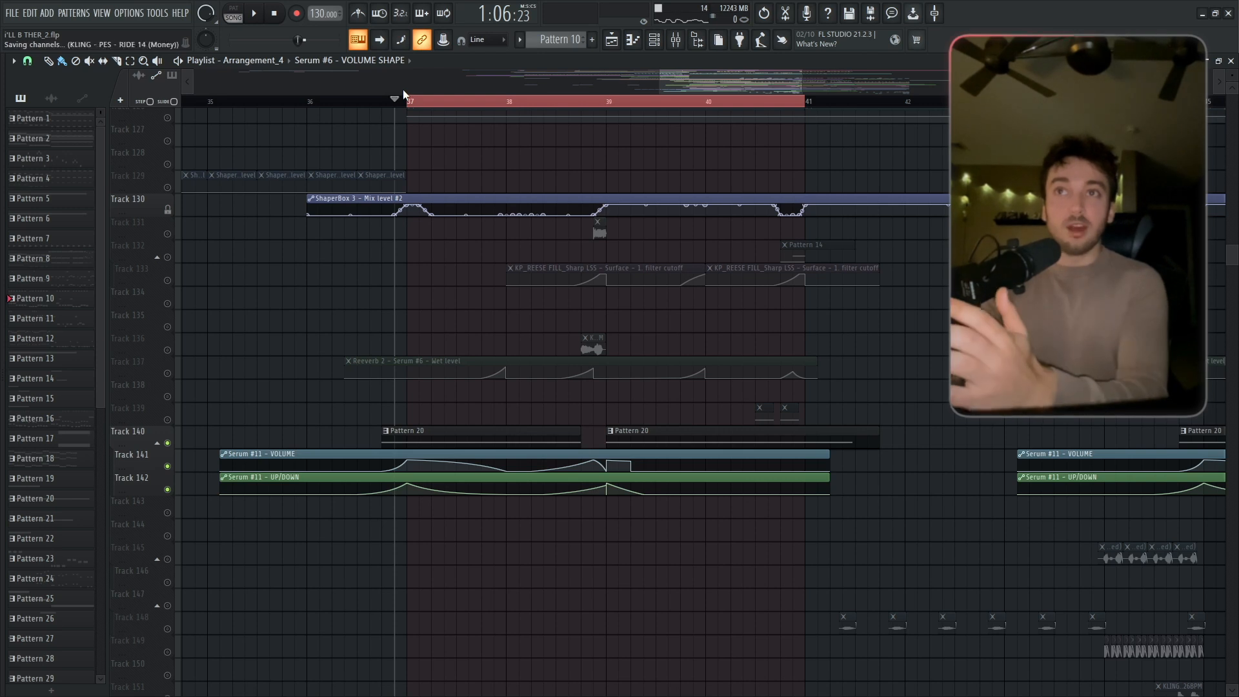
pyautogui.moveTo(406, 101); pyautogui.dragTo(376, 105)
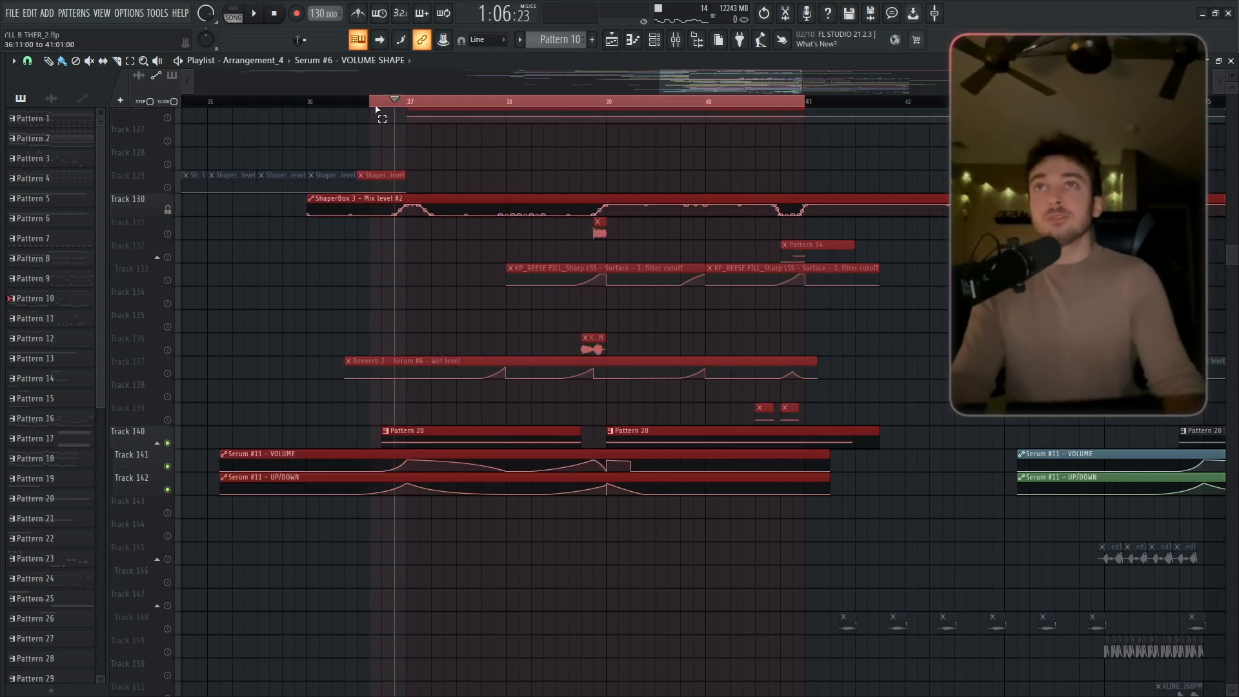
pyautogui.press('space')
pyautogui.press('space')
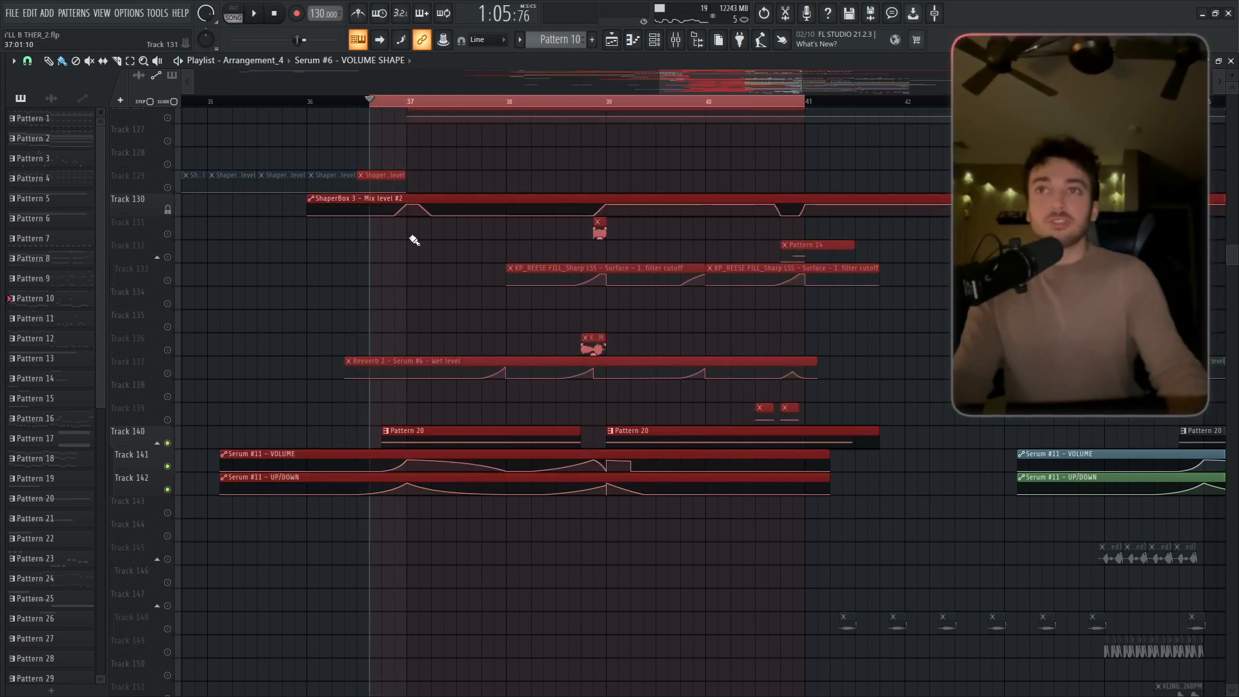
pyautogui.press('space')
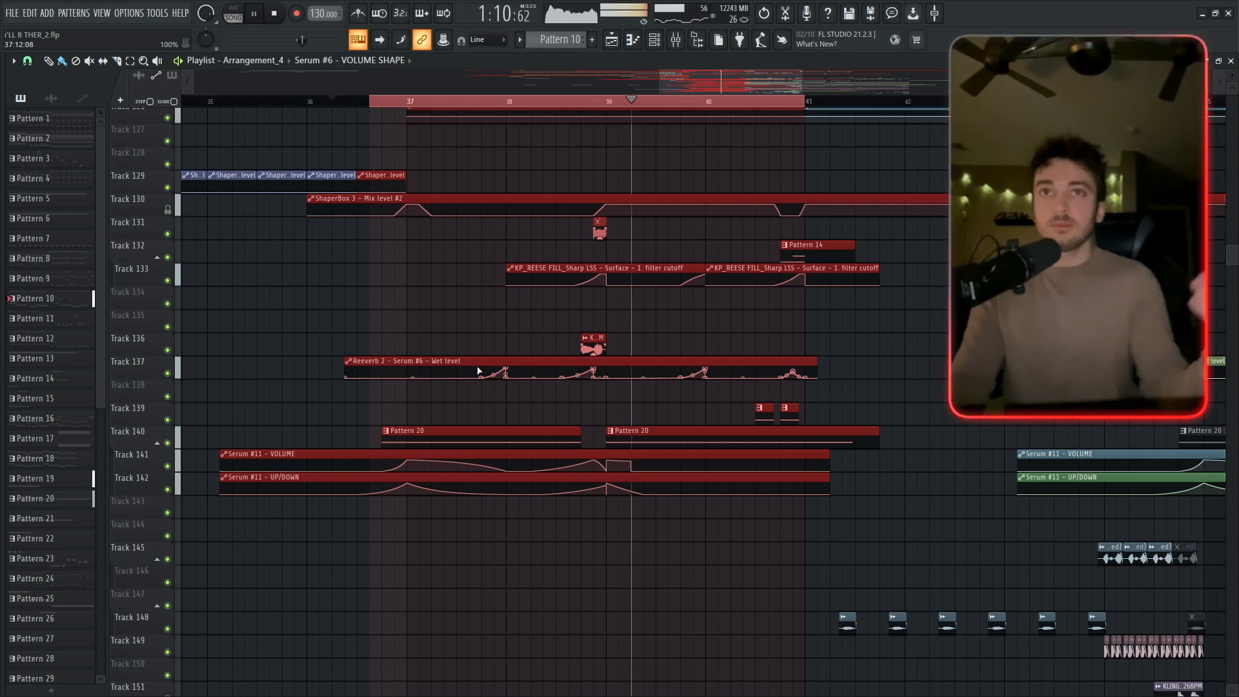
pyautogui.press('space')
# Inspect Serum #12 behind Track 139's short fill, and isolate Track 118 with Track 119's 3x Osc volume automation.
pyautogui.press('F6')
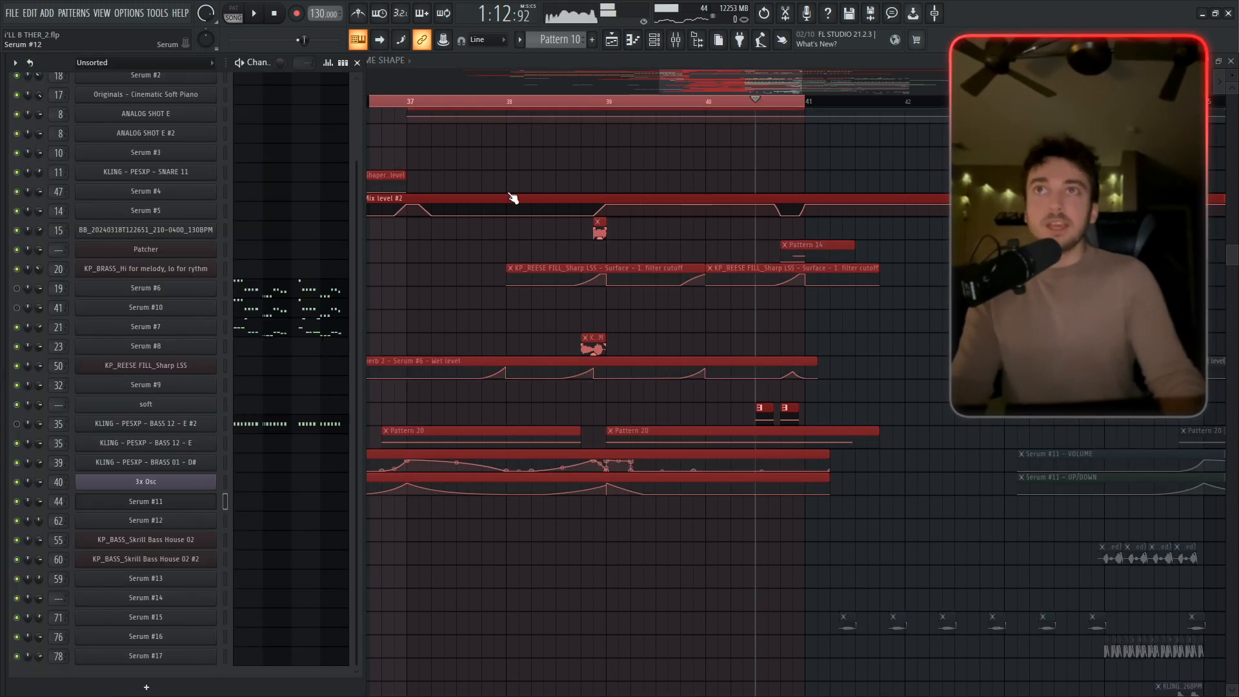
pyautogui.press('space')
pyautogui.moveTo(413, 134)
pyautogui.mouseDown()
pyautogui.moveTo(461, 129)
pyautogui.moveTo(428, 128)
pyautogui.mouseUp()
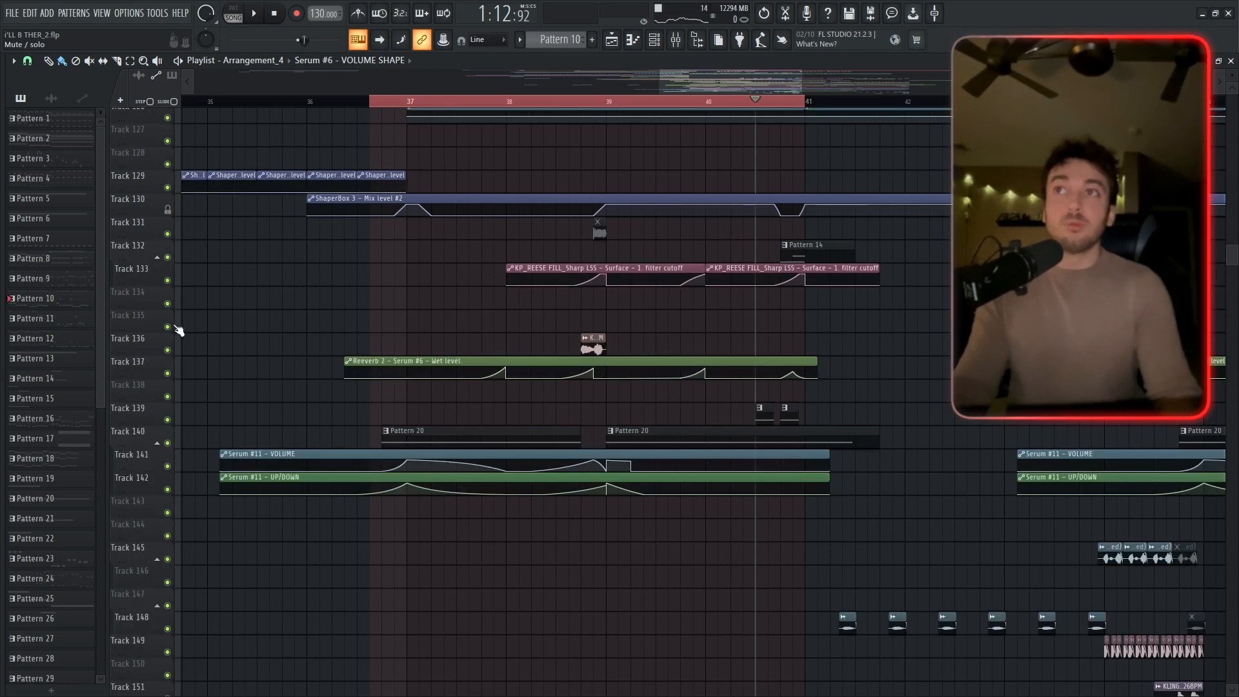
pyautogui.scroll(8, 424, 304)
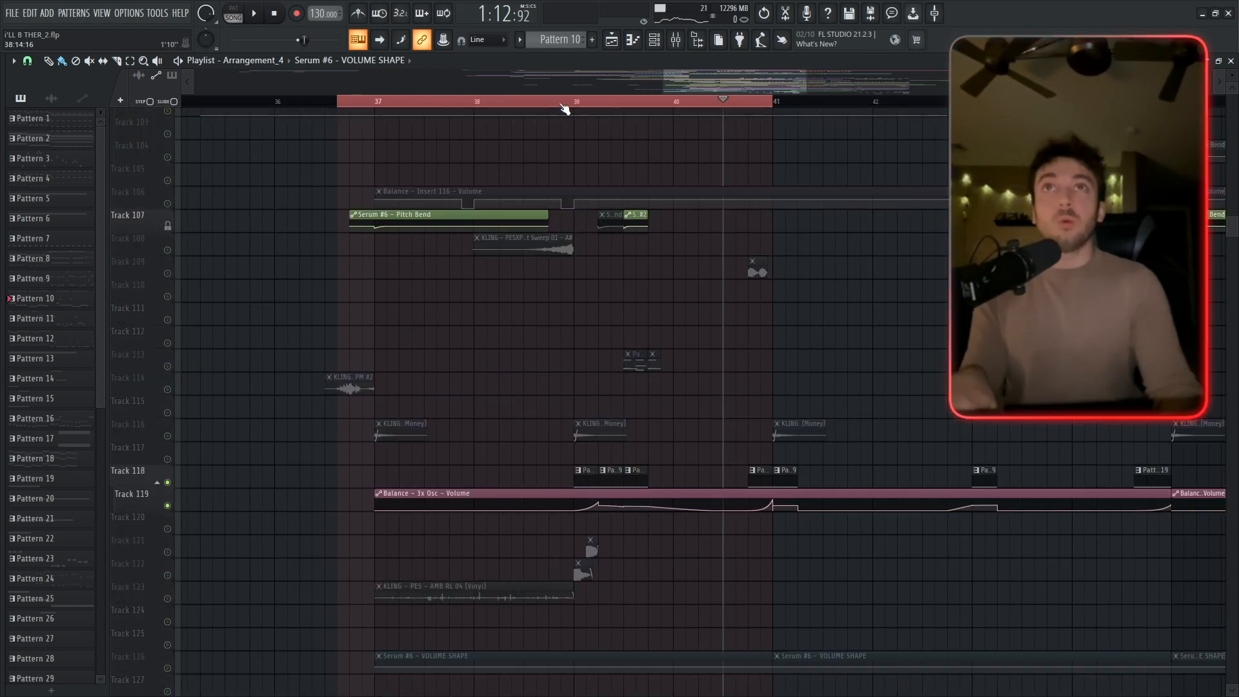
# Play the isolated 3x Osc layer on Tracks 118 and 119 from just before bar 39.
pyautogui.click(562, 103)
pyautogui.press('space')
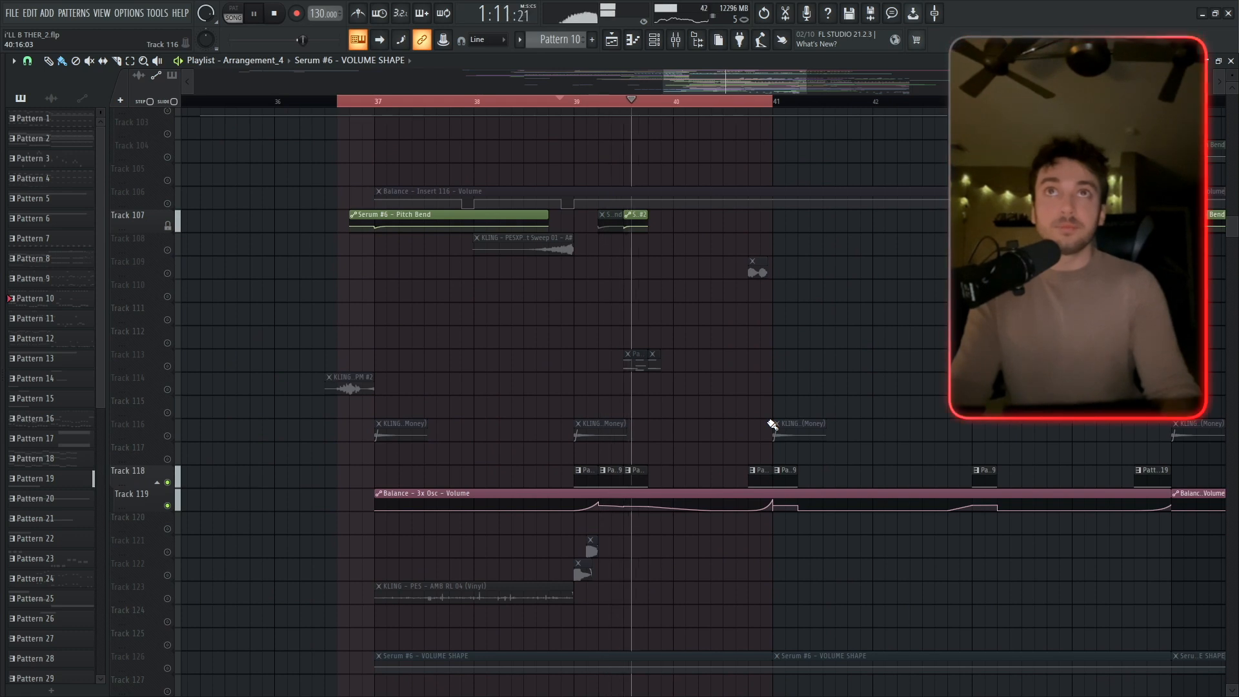
pyautogui.press('space')
# Inspect the 3x Osc channel's Fruity Parametric EQ 2 on mixer insert 40, and replay the isolated layer in the playlist.
pyautogui.click(665, 43)
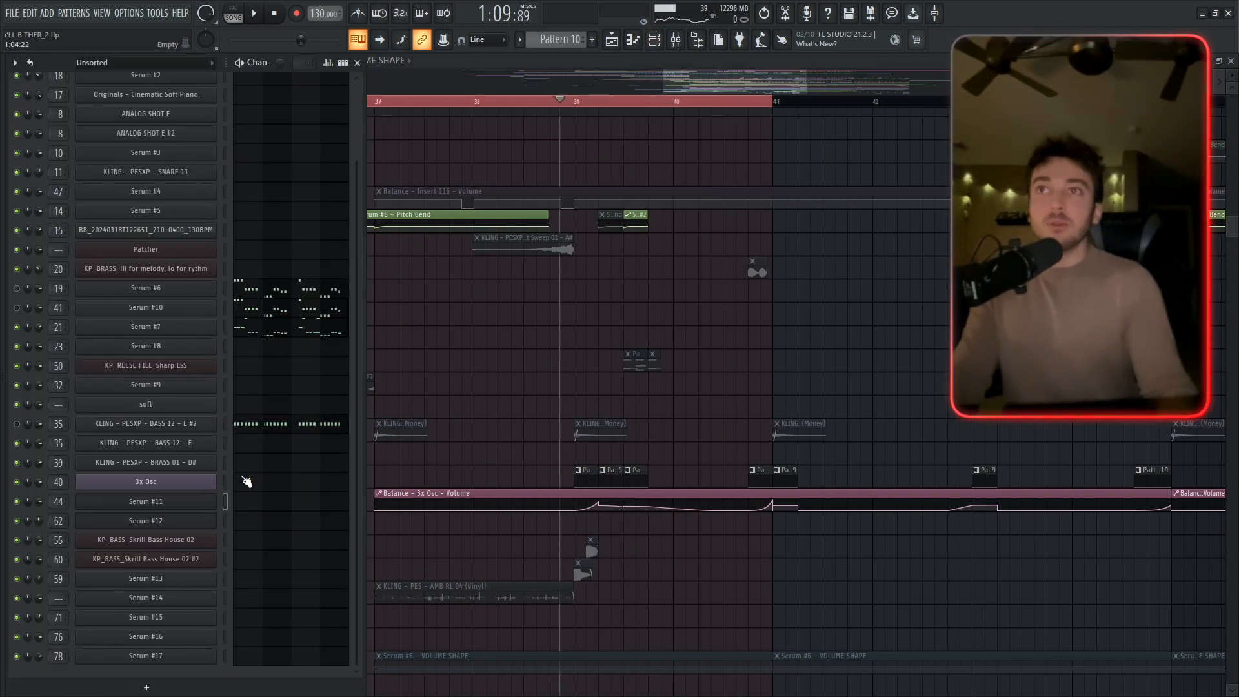
pyautogui.click(171, 487)
pyautogui.doubleClick(1002, 184)
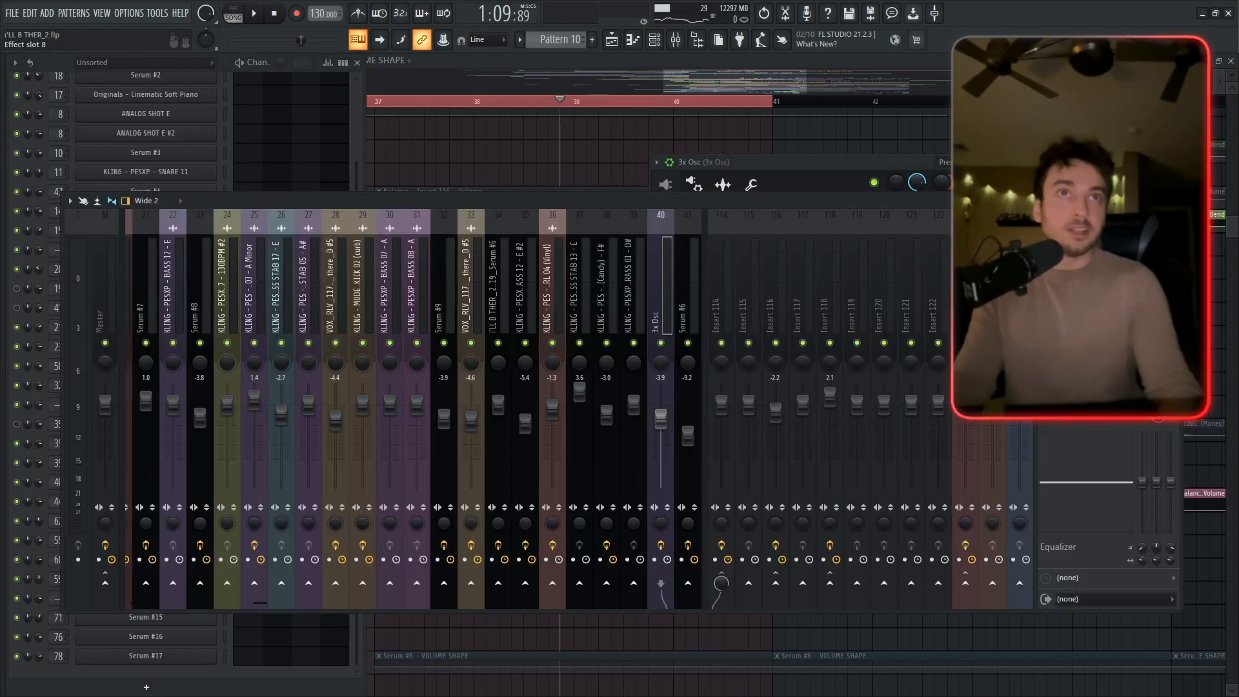
pyautogui.click(1097, 339)
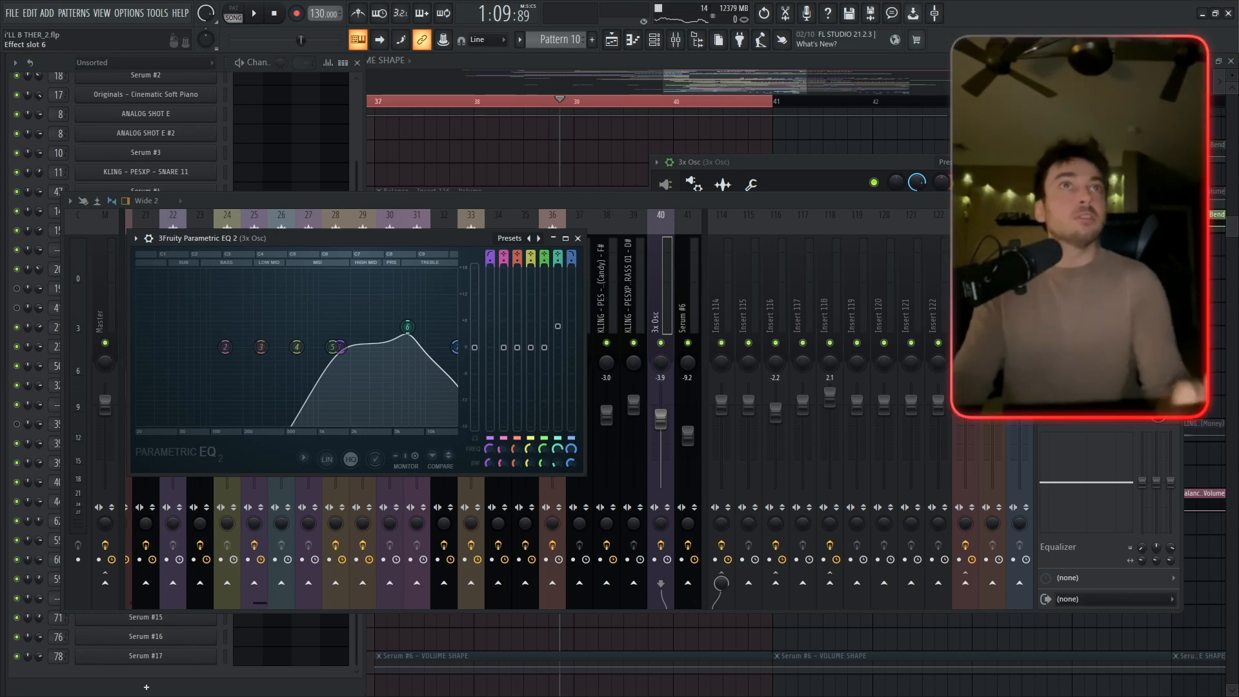
pyautogui.press('F12')
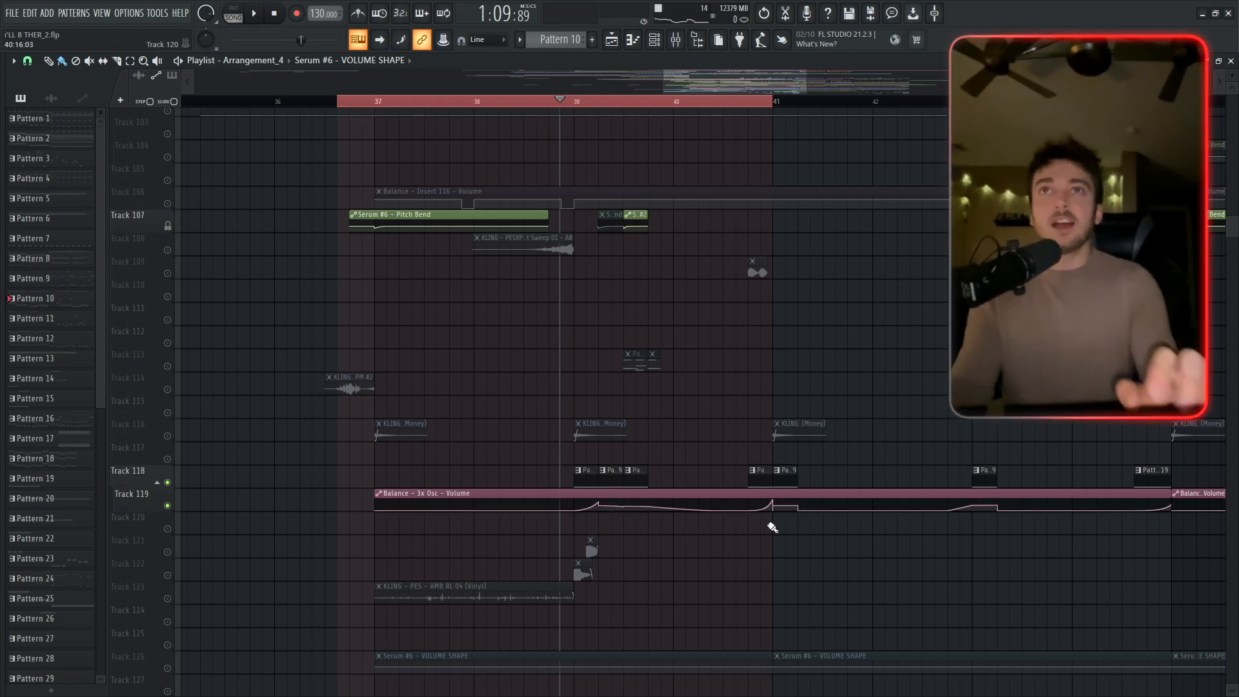
pyautogui.press('space')
pyautogui.press('space')
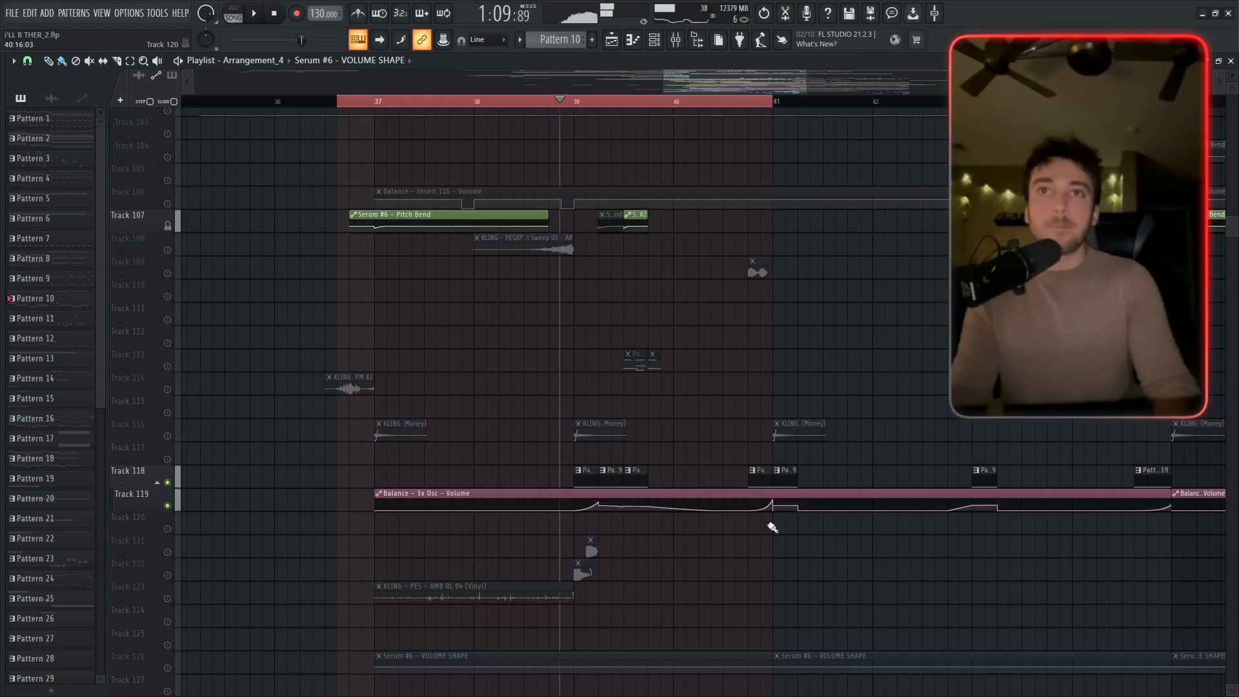